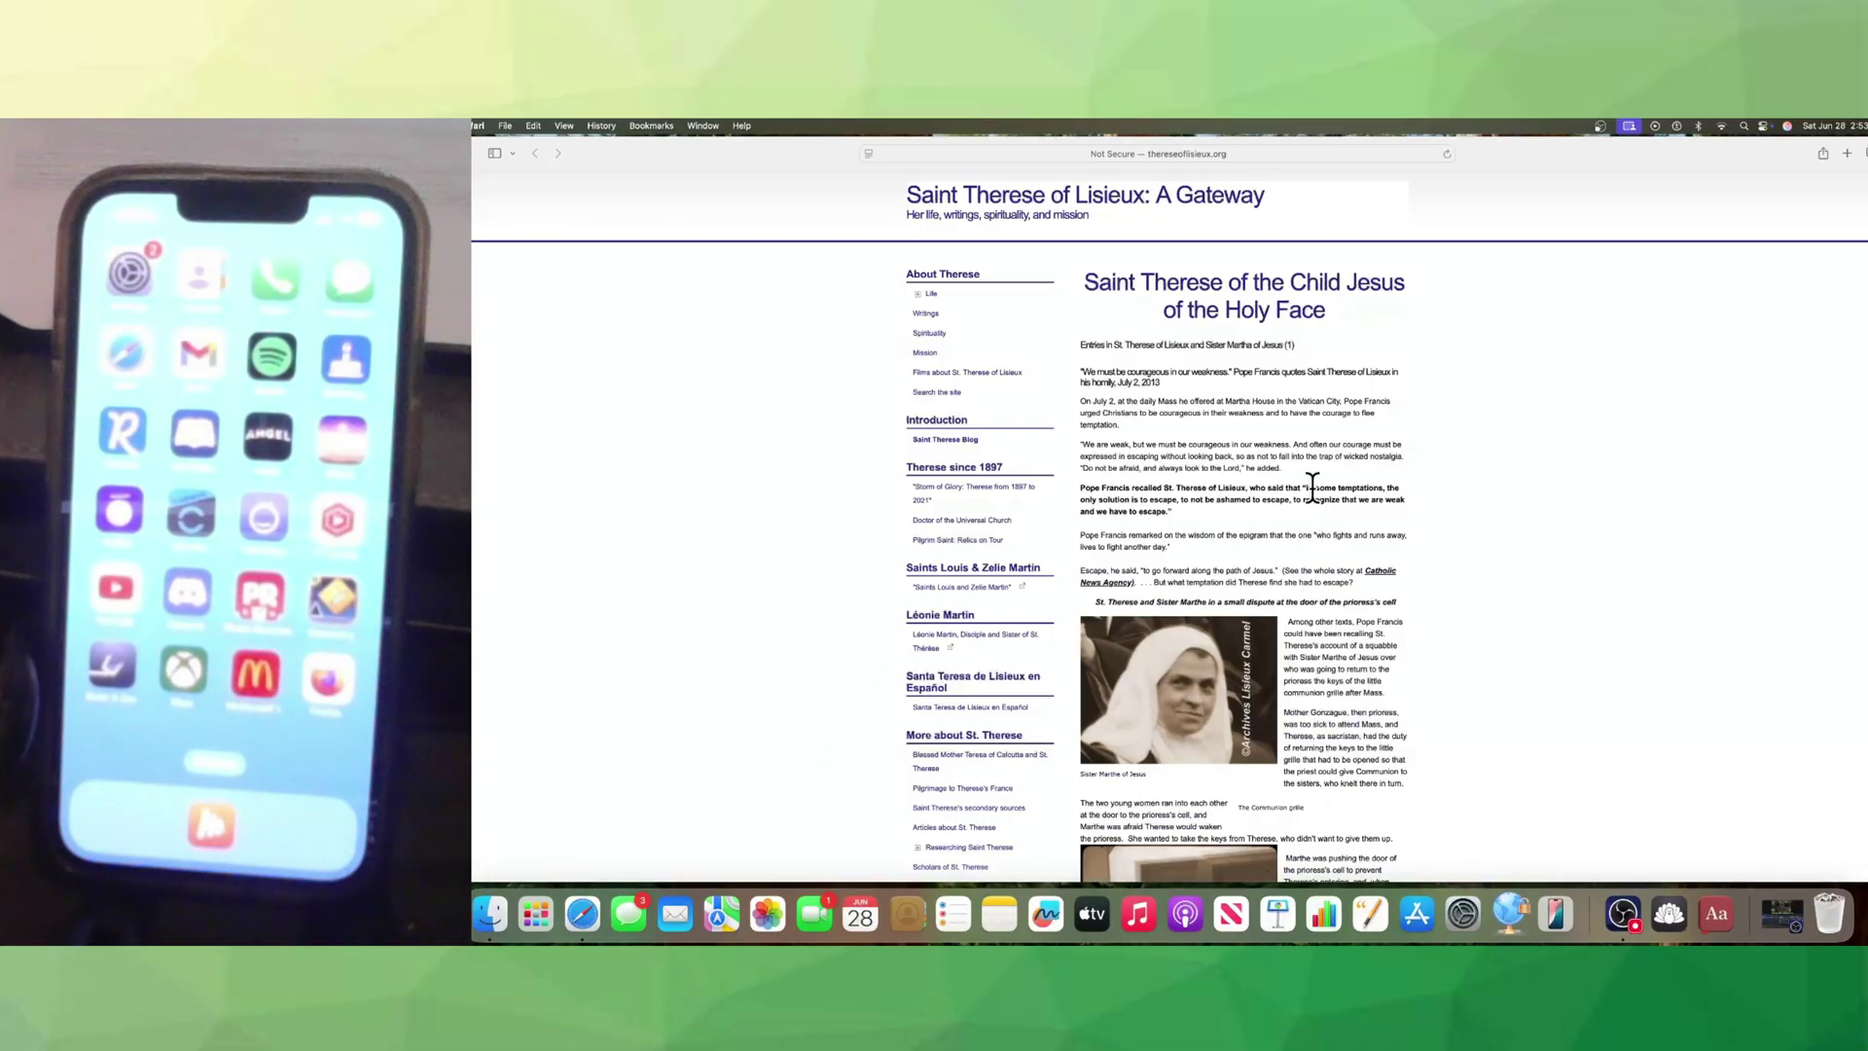
- Highlight the bold quotation about escaping temptations in the Saint Therese of Lisieux article
{"action": "mouse_move", "coordinate": [1306, 487]}
{"action": "left_mouse_down"}
{"action": "mouse_move", "coordinate": [1203, 499]}
{"action": "mouse_move", "coordinate": [1278, 505]}
{"action": "left_mouse_up"}
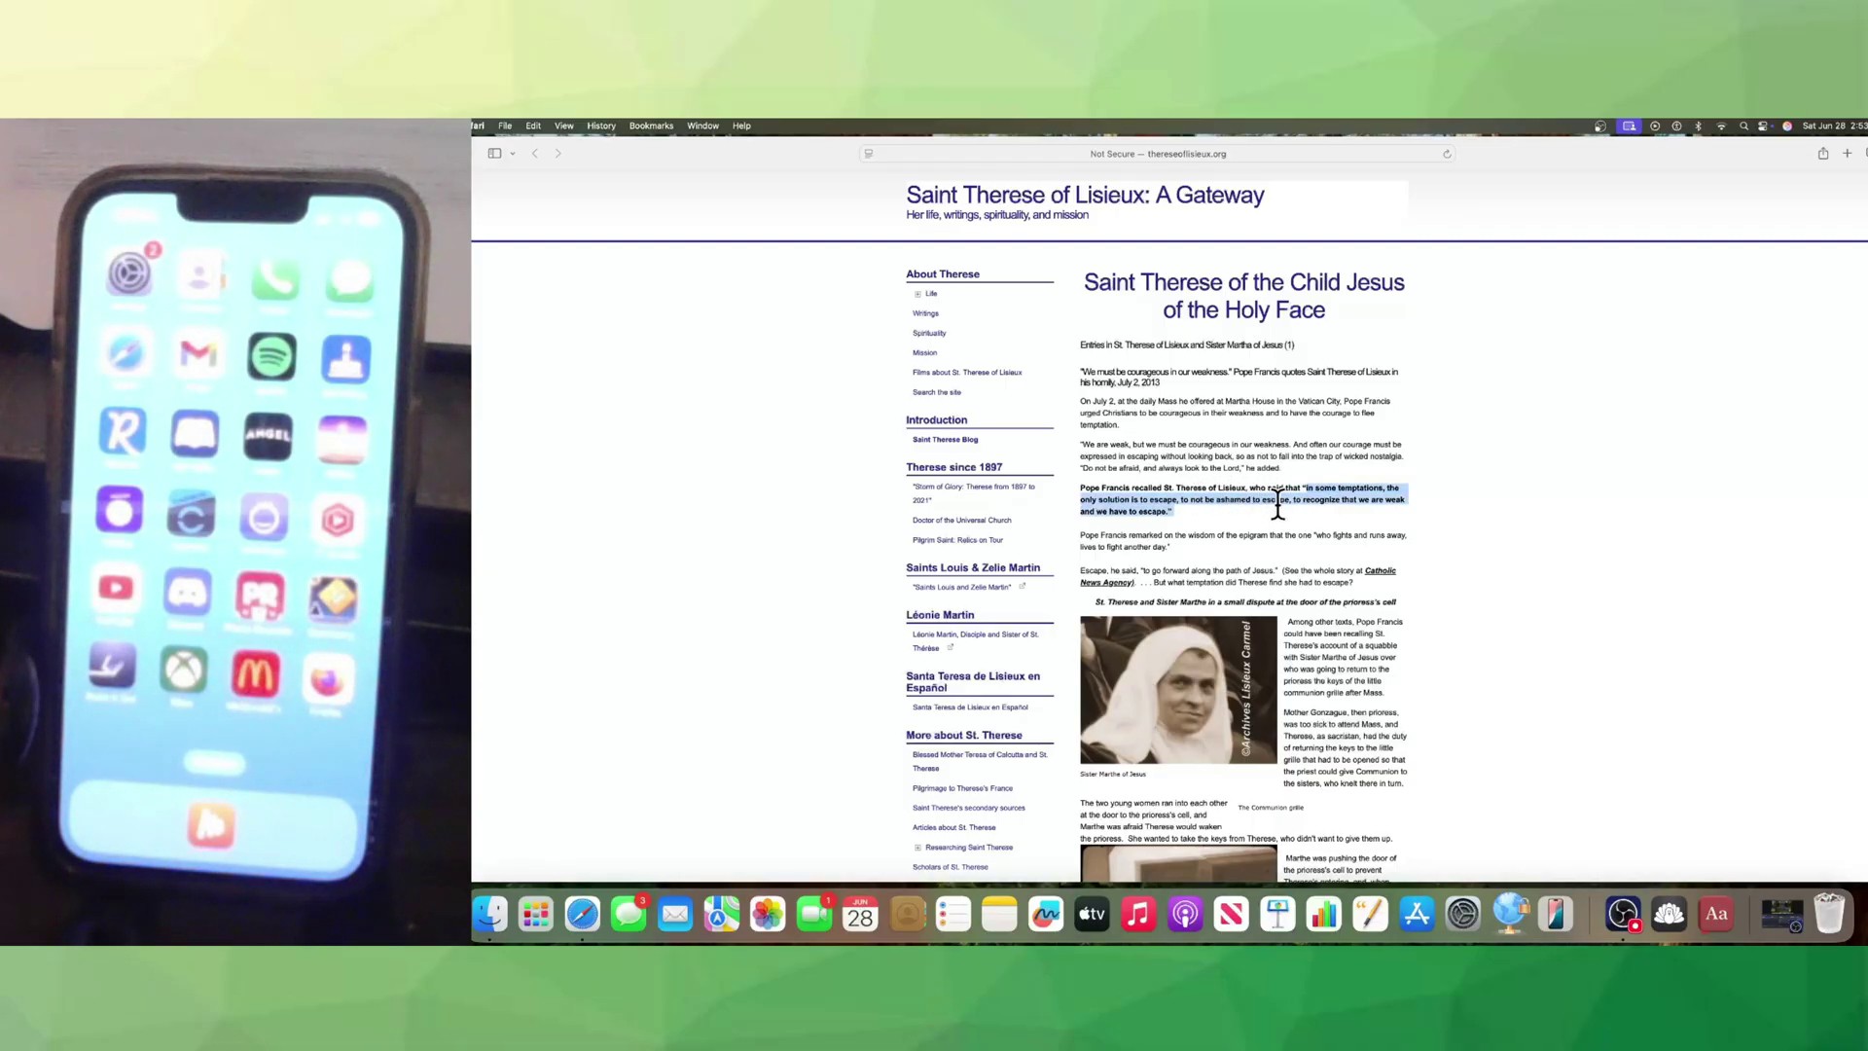
{"action": "left_click", "coordinate": [1185, 510]}
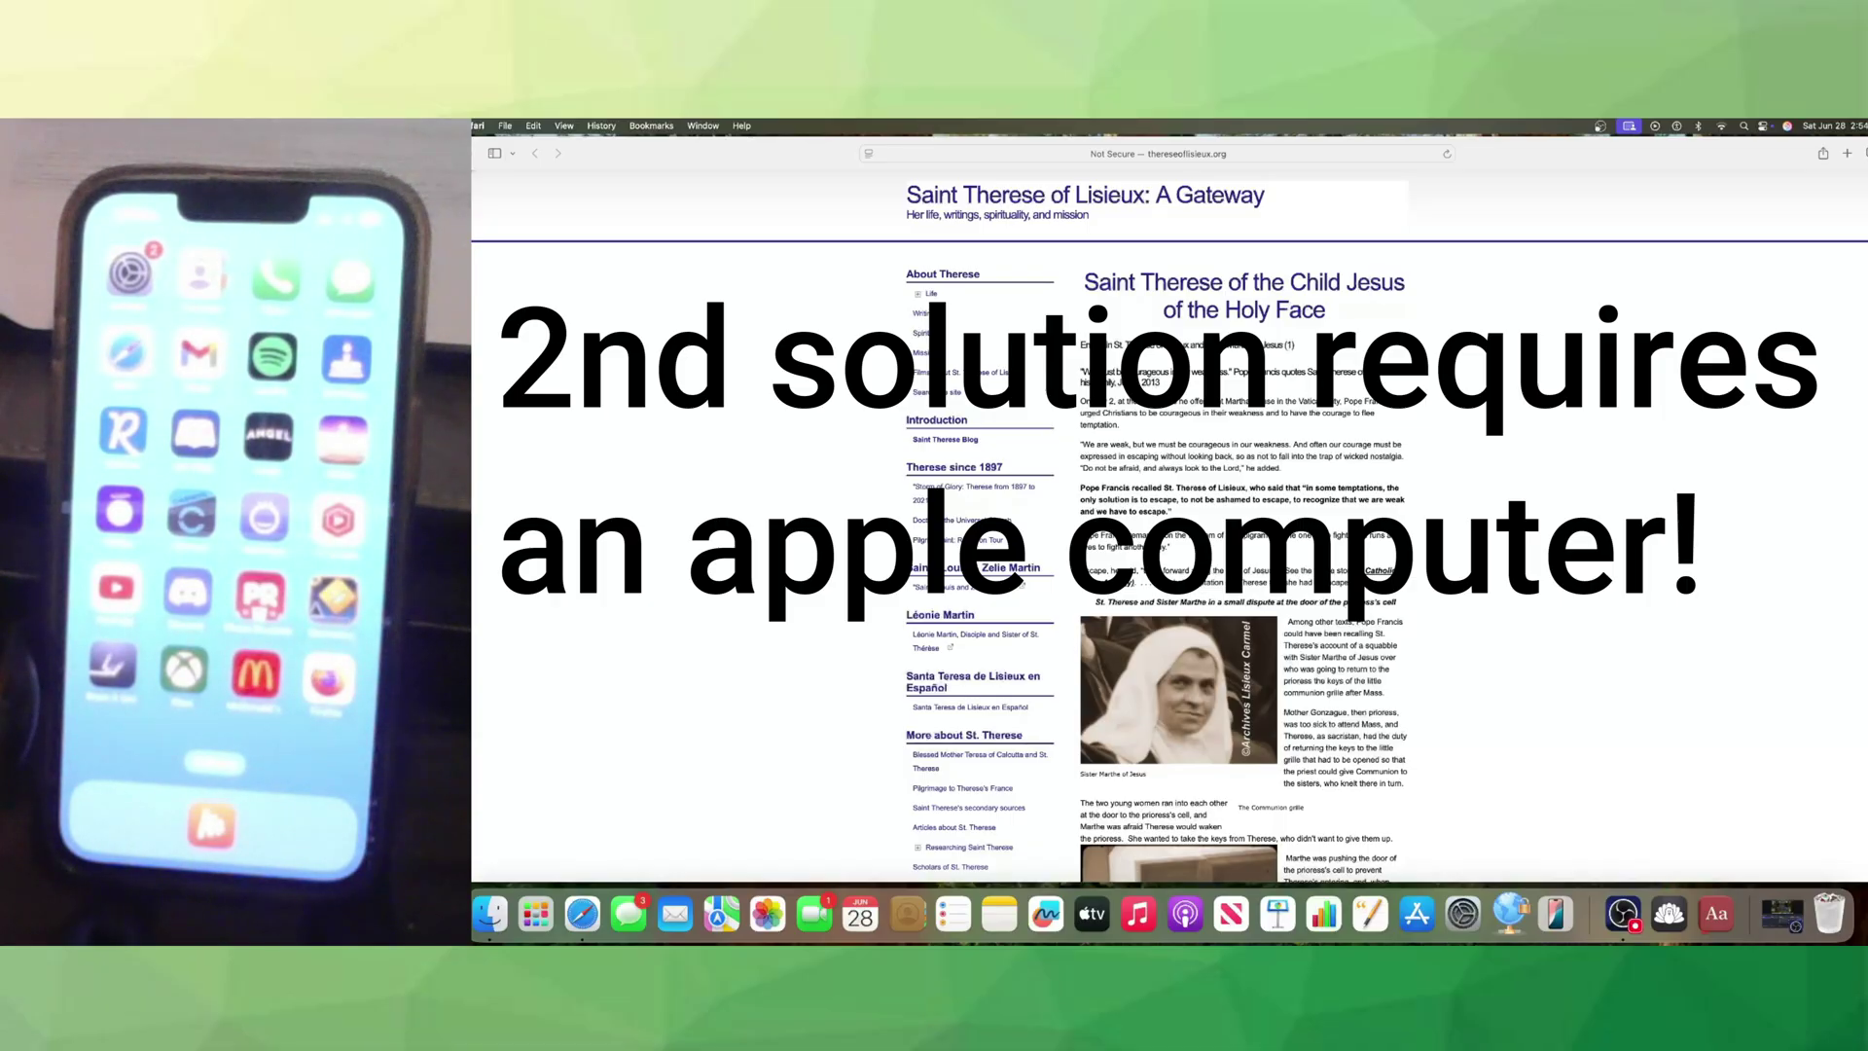
{"action": "key", "text": "super+m"}
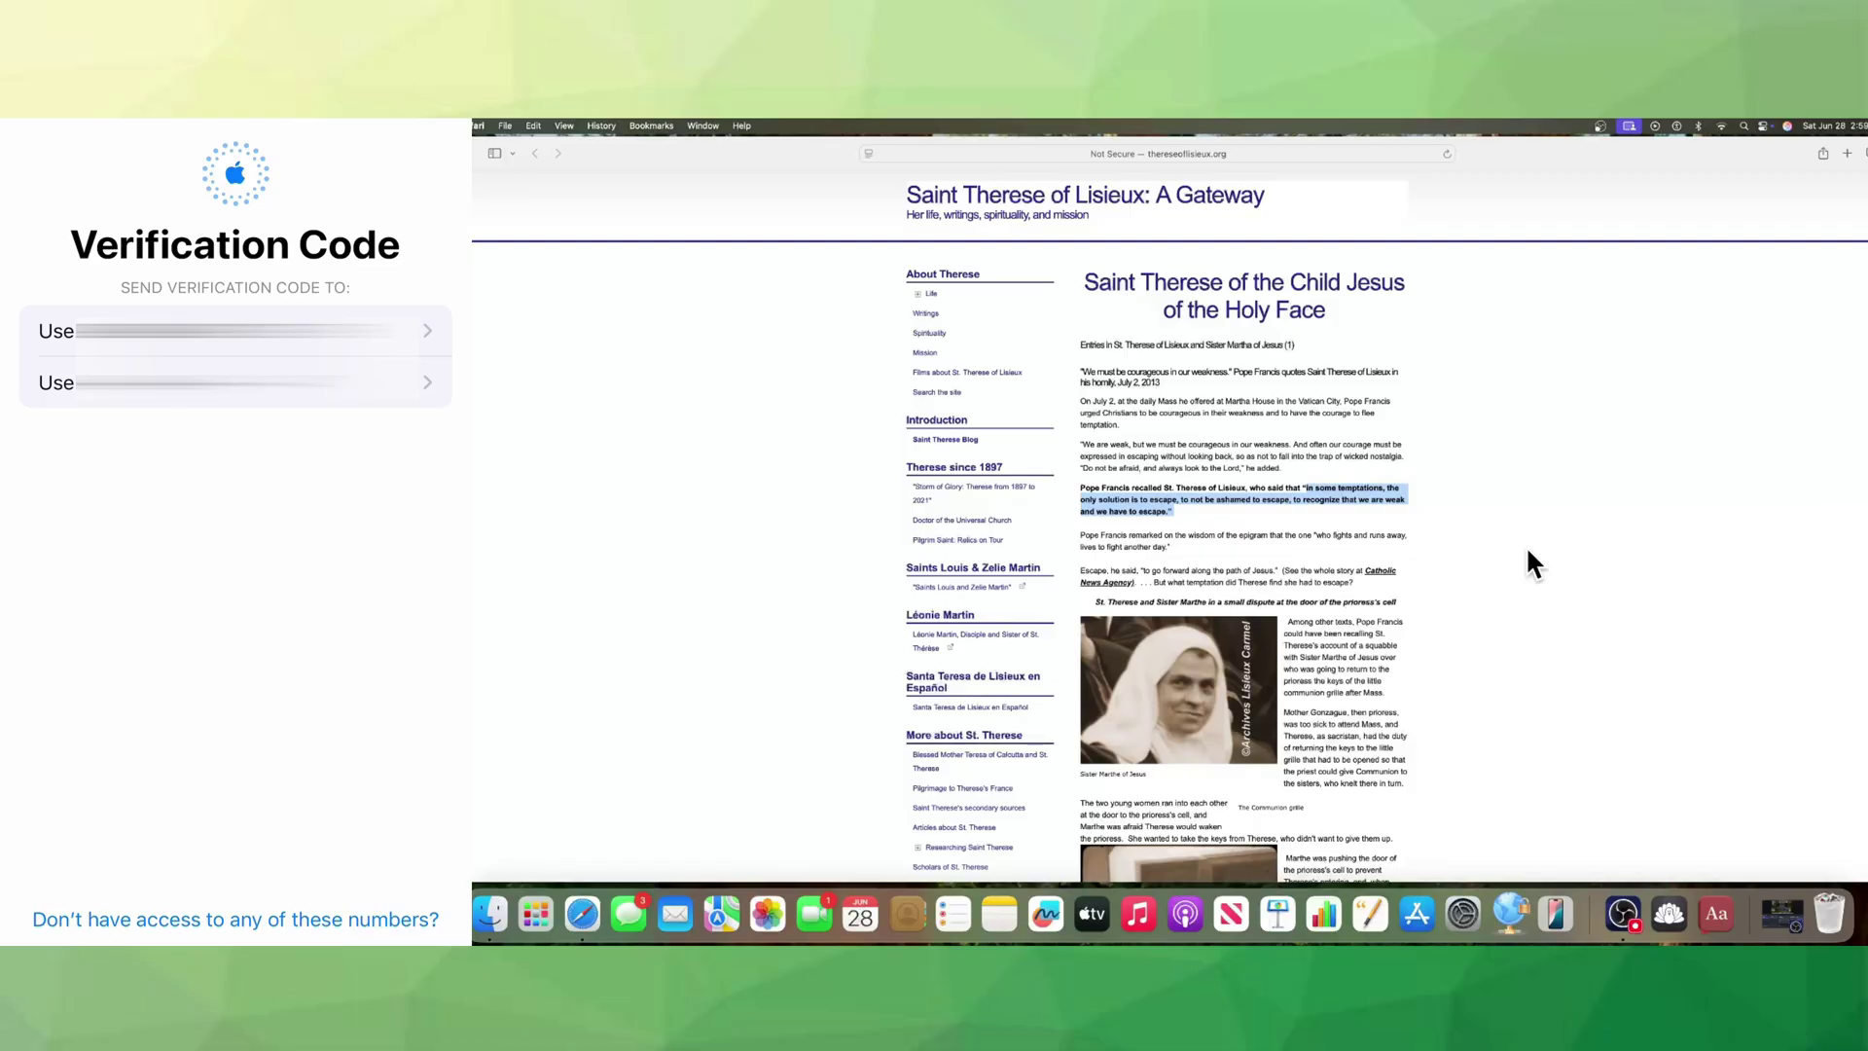
- Declare no access to the listed verification numbers and remove the first trusted phone number from the account's two-factor authentication
{"action": "left_click", "coordinate": [236, 919]}
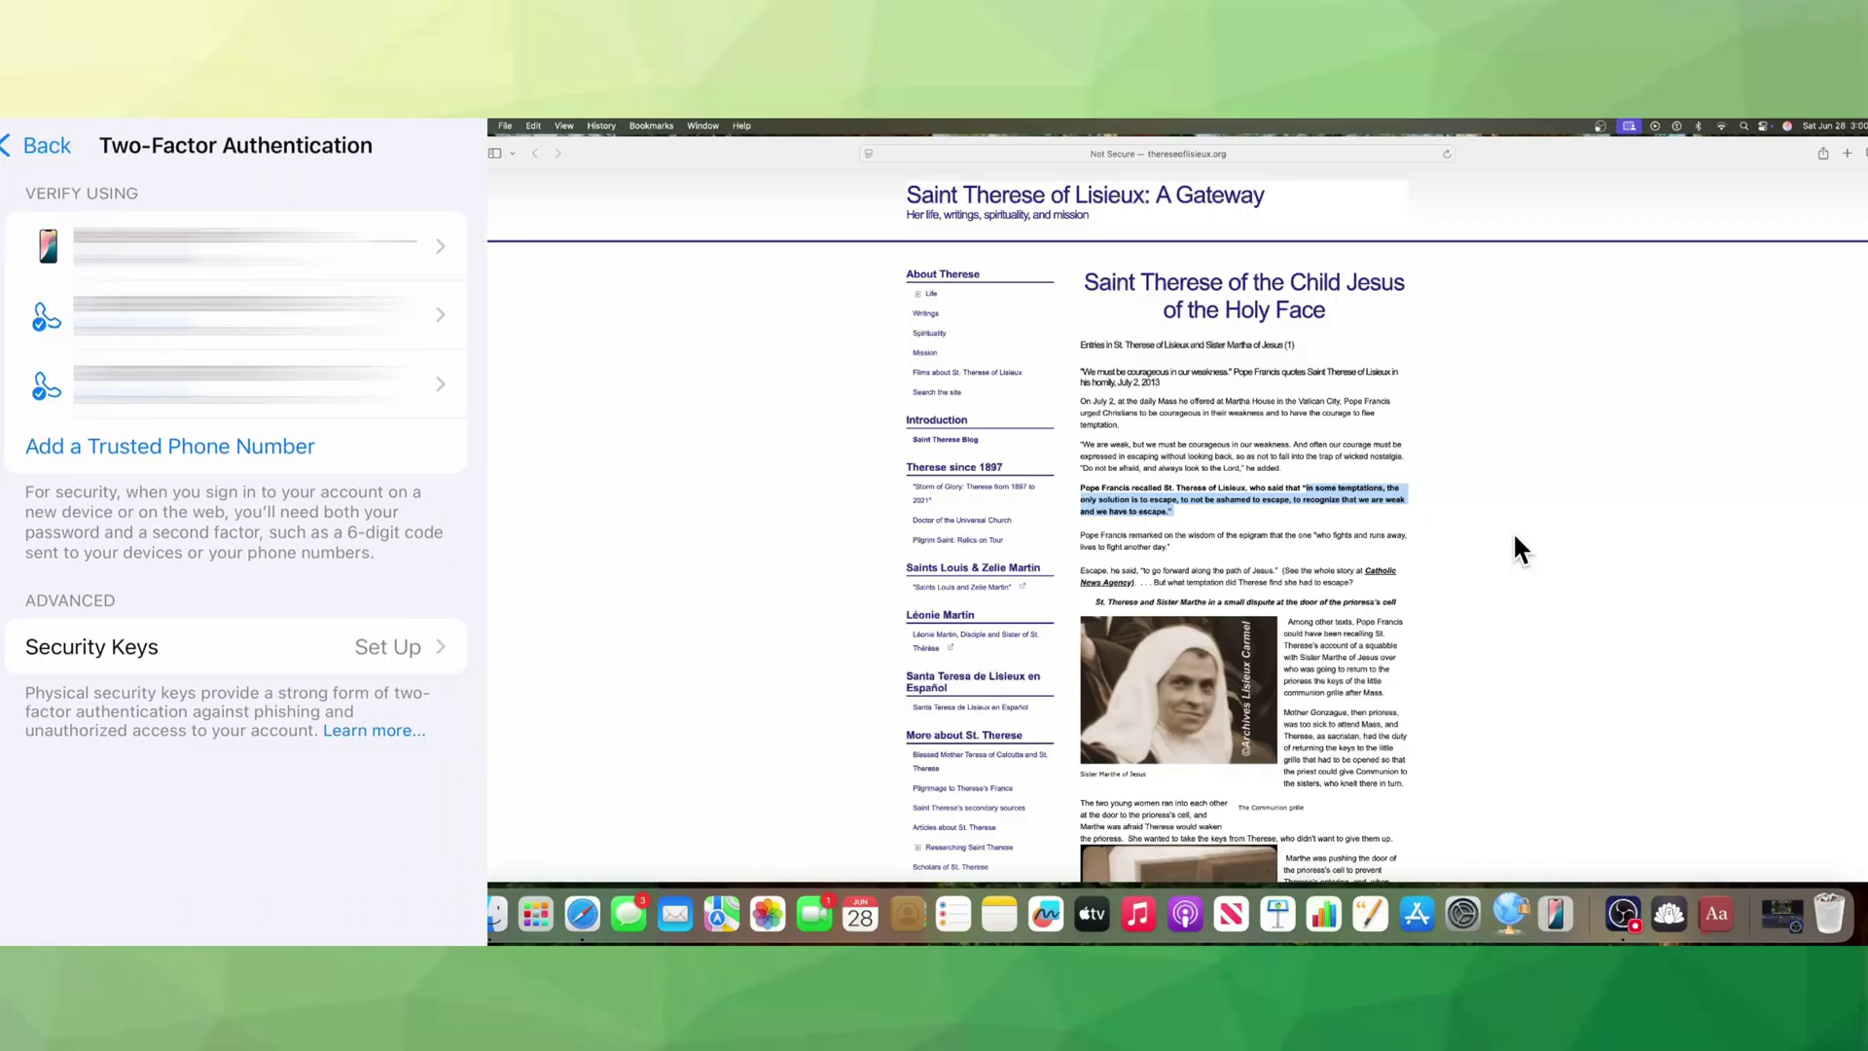
{"action": "left_click", "coordinate": [244, 314]}
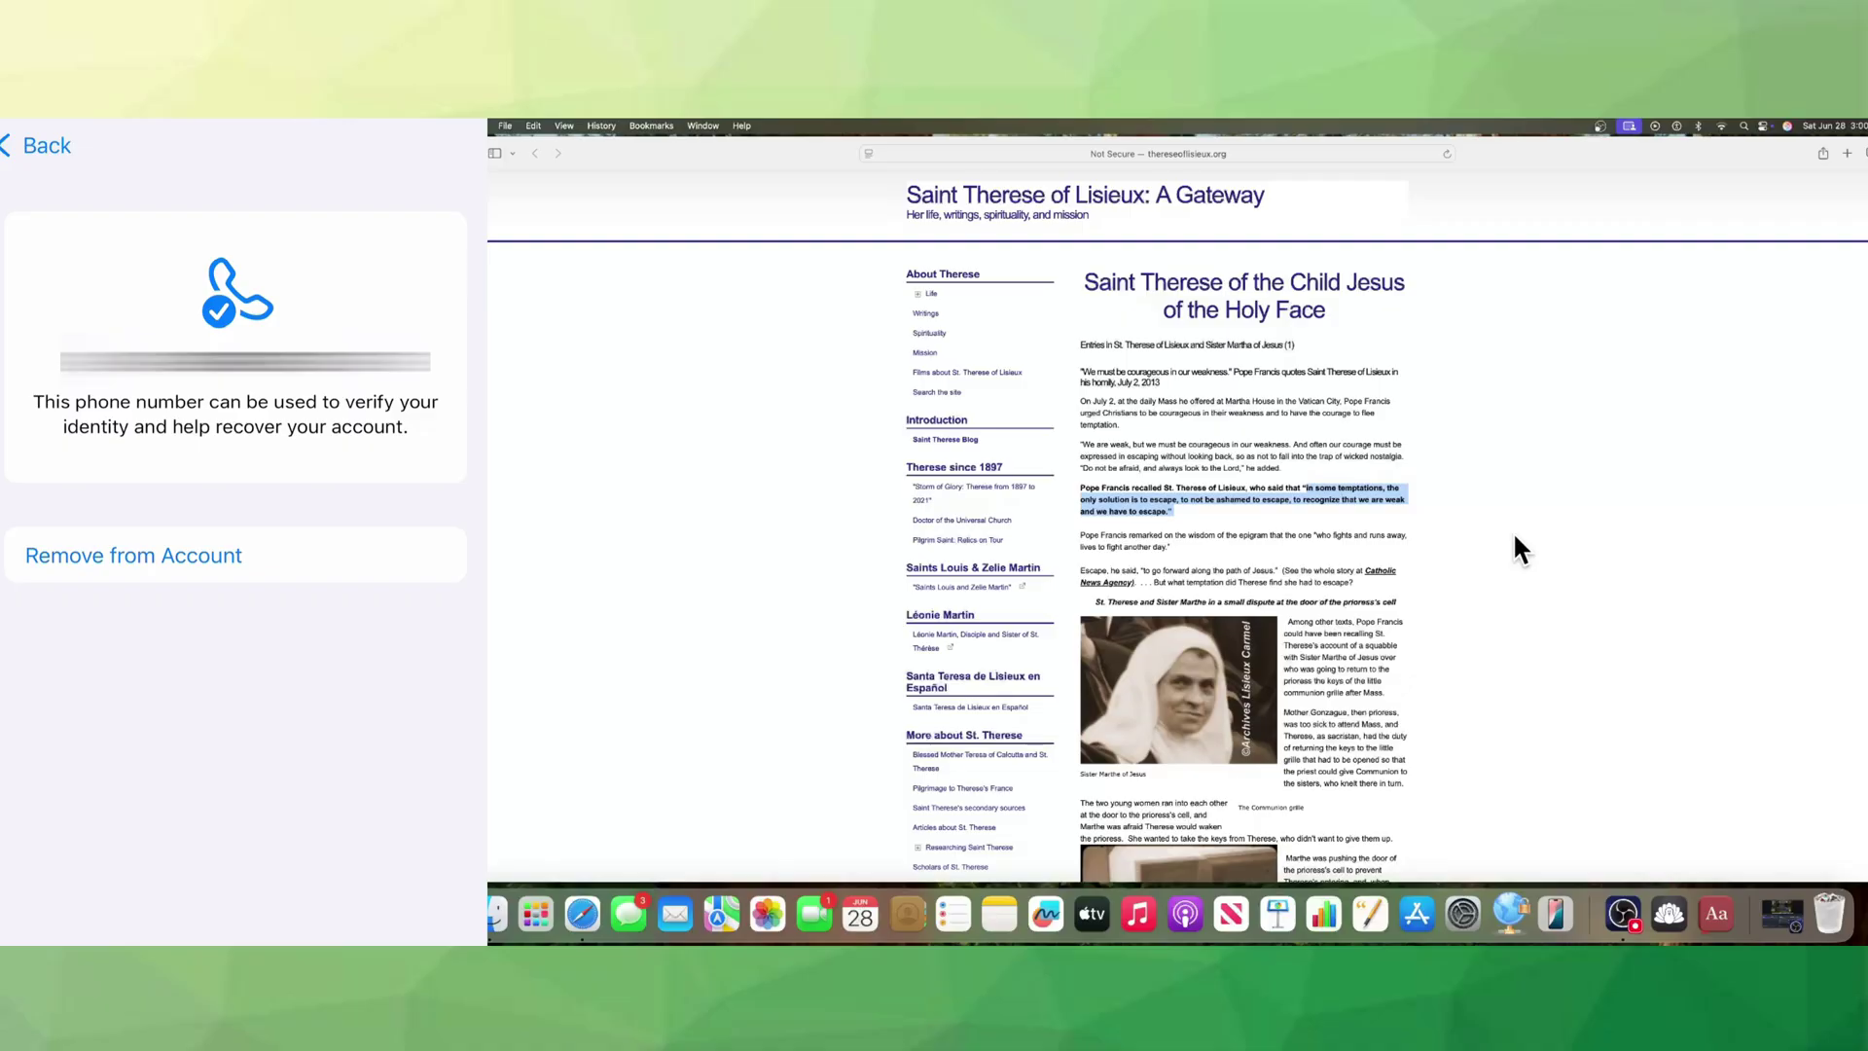
{"action": "left_click", "coordinate": [134, 555]}
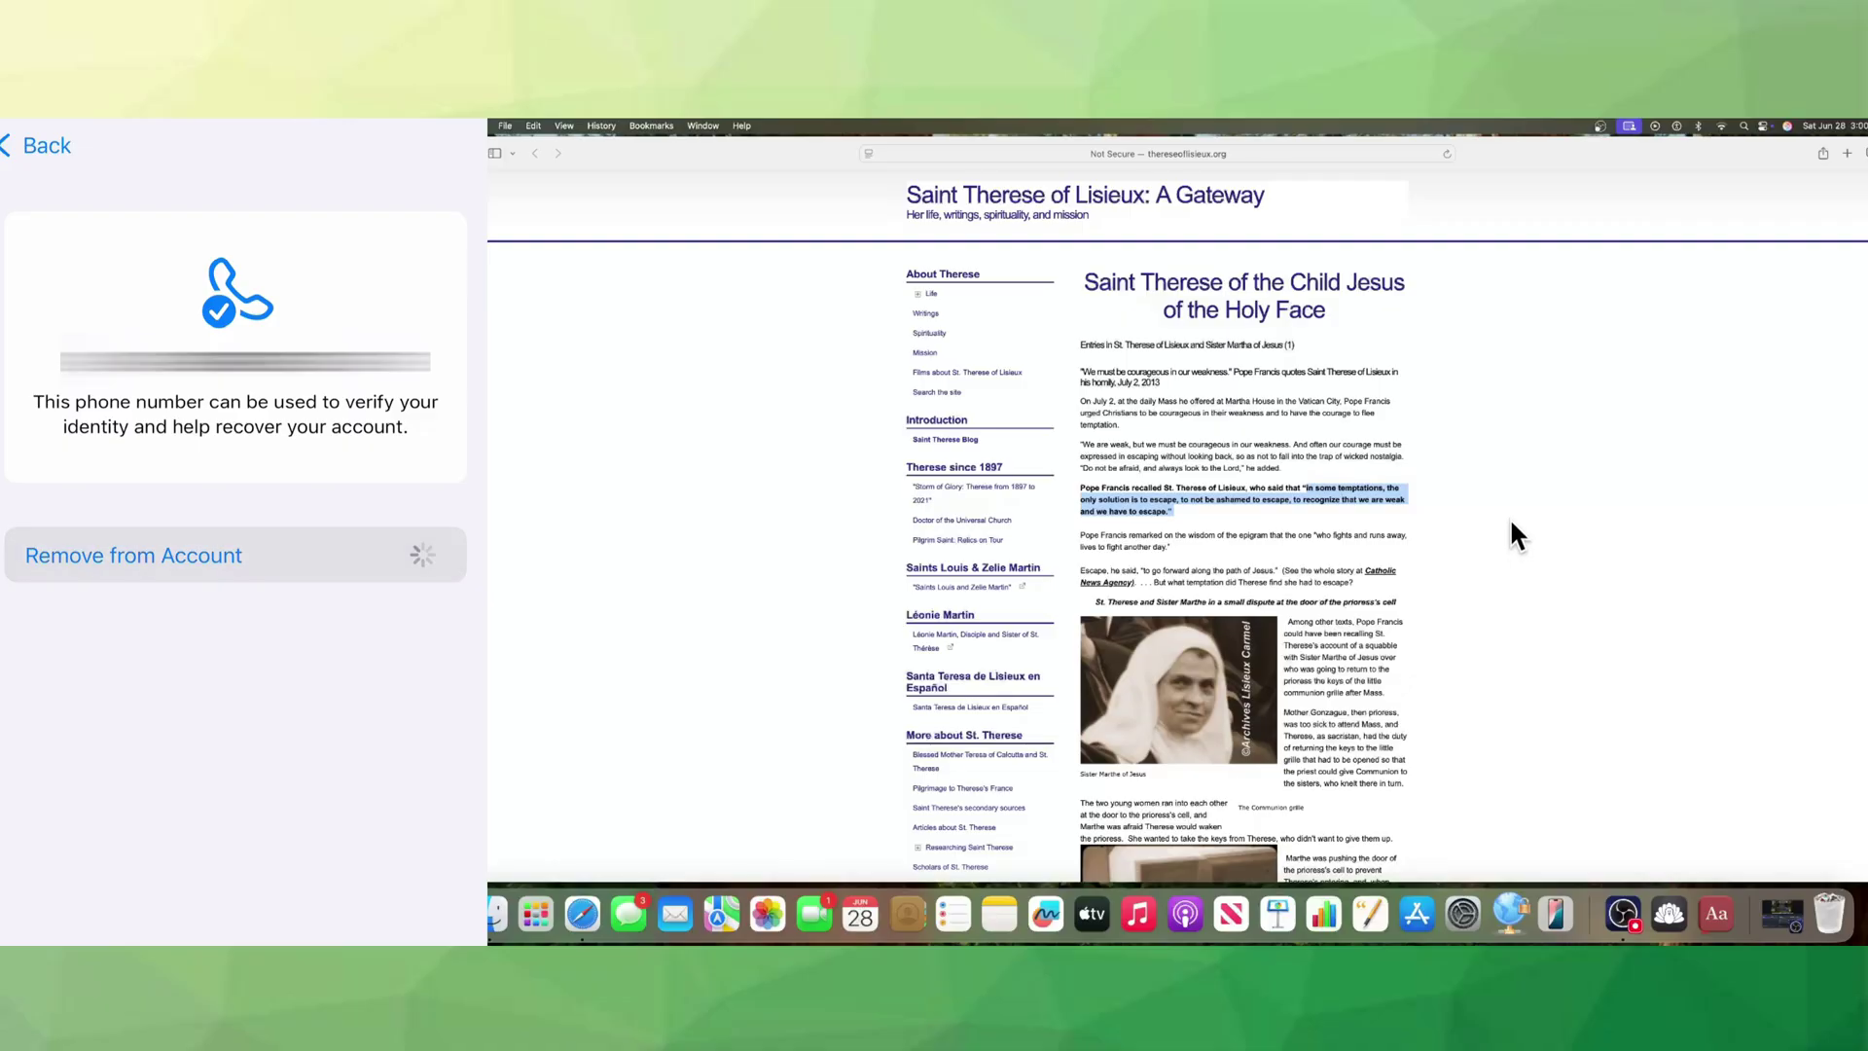
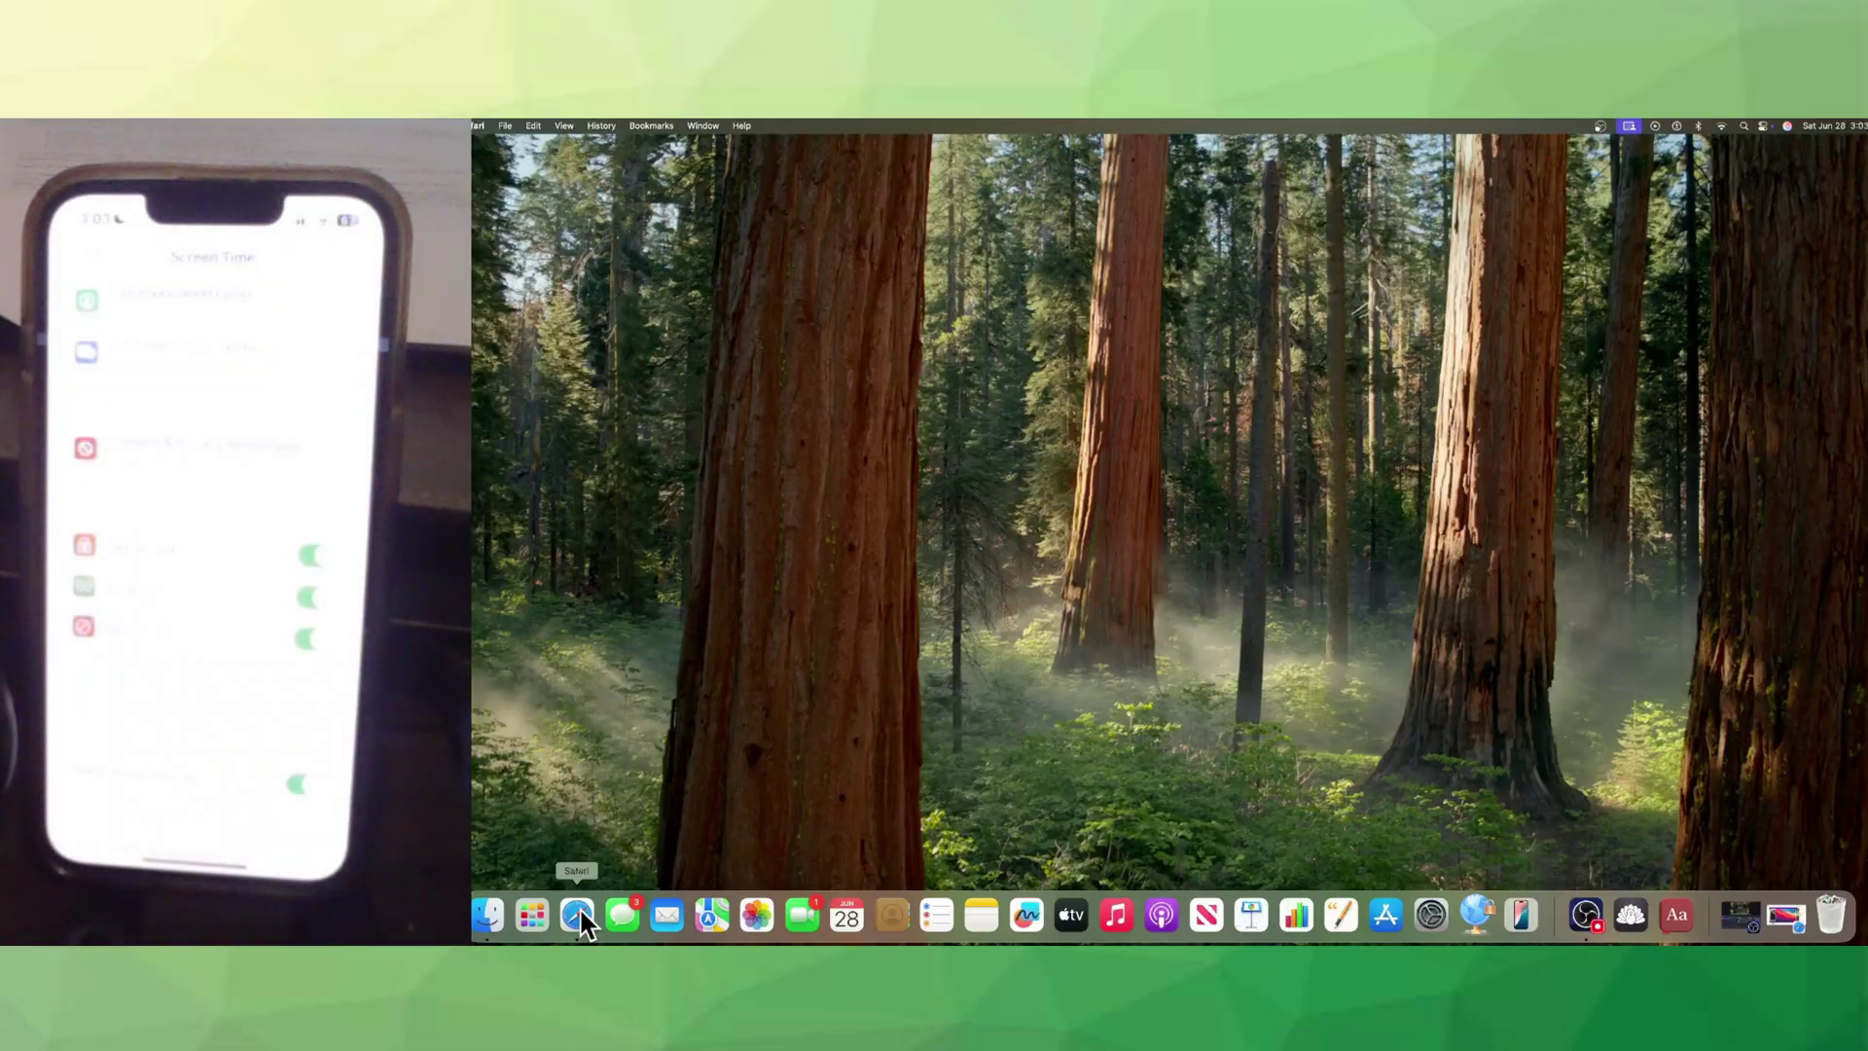
- Switch to the Mac App Store, search for "apple configurator" and open the Apple Configurator listing
{"action": "left_click", "coordinate": [1385, 915]}
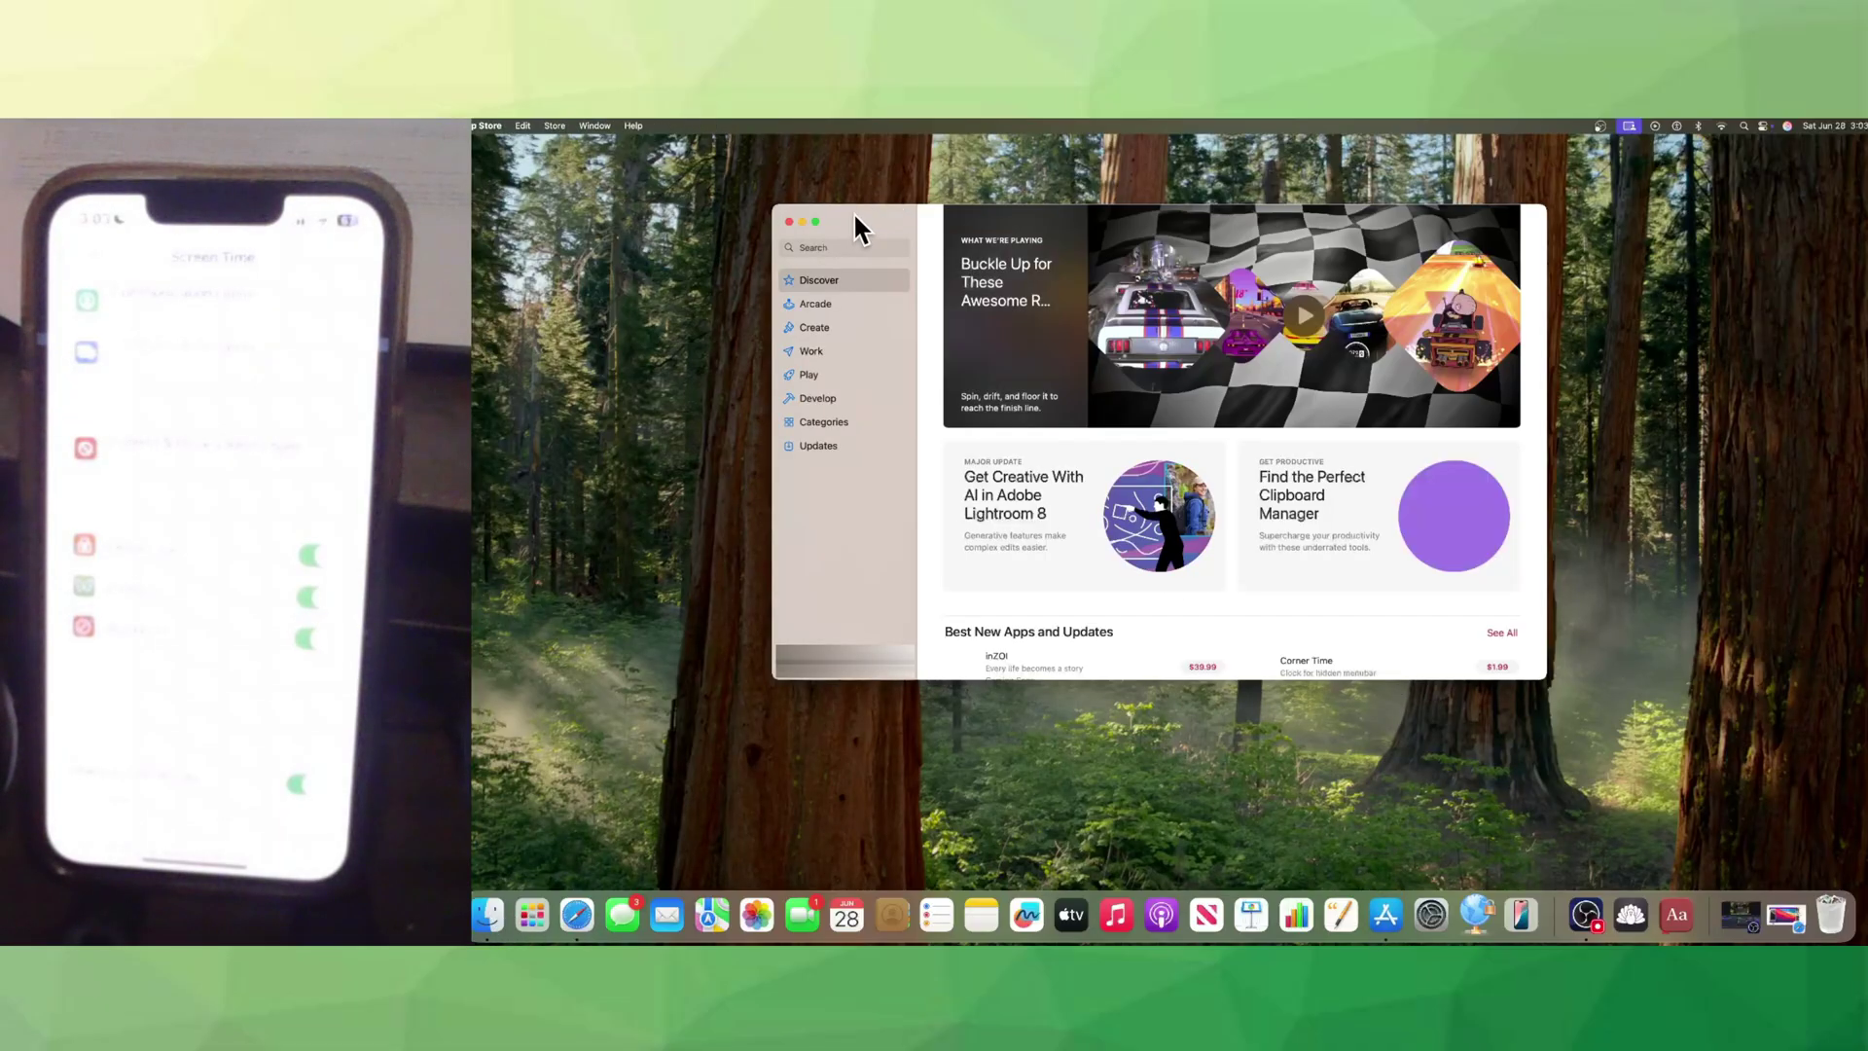
{"action": "left_click", "coordinate": [841, 243]}
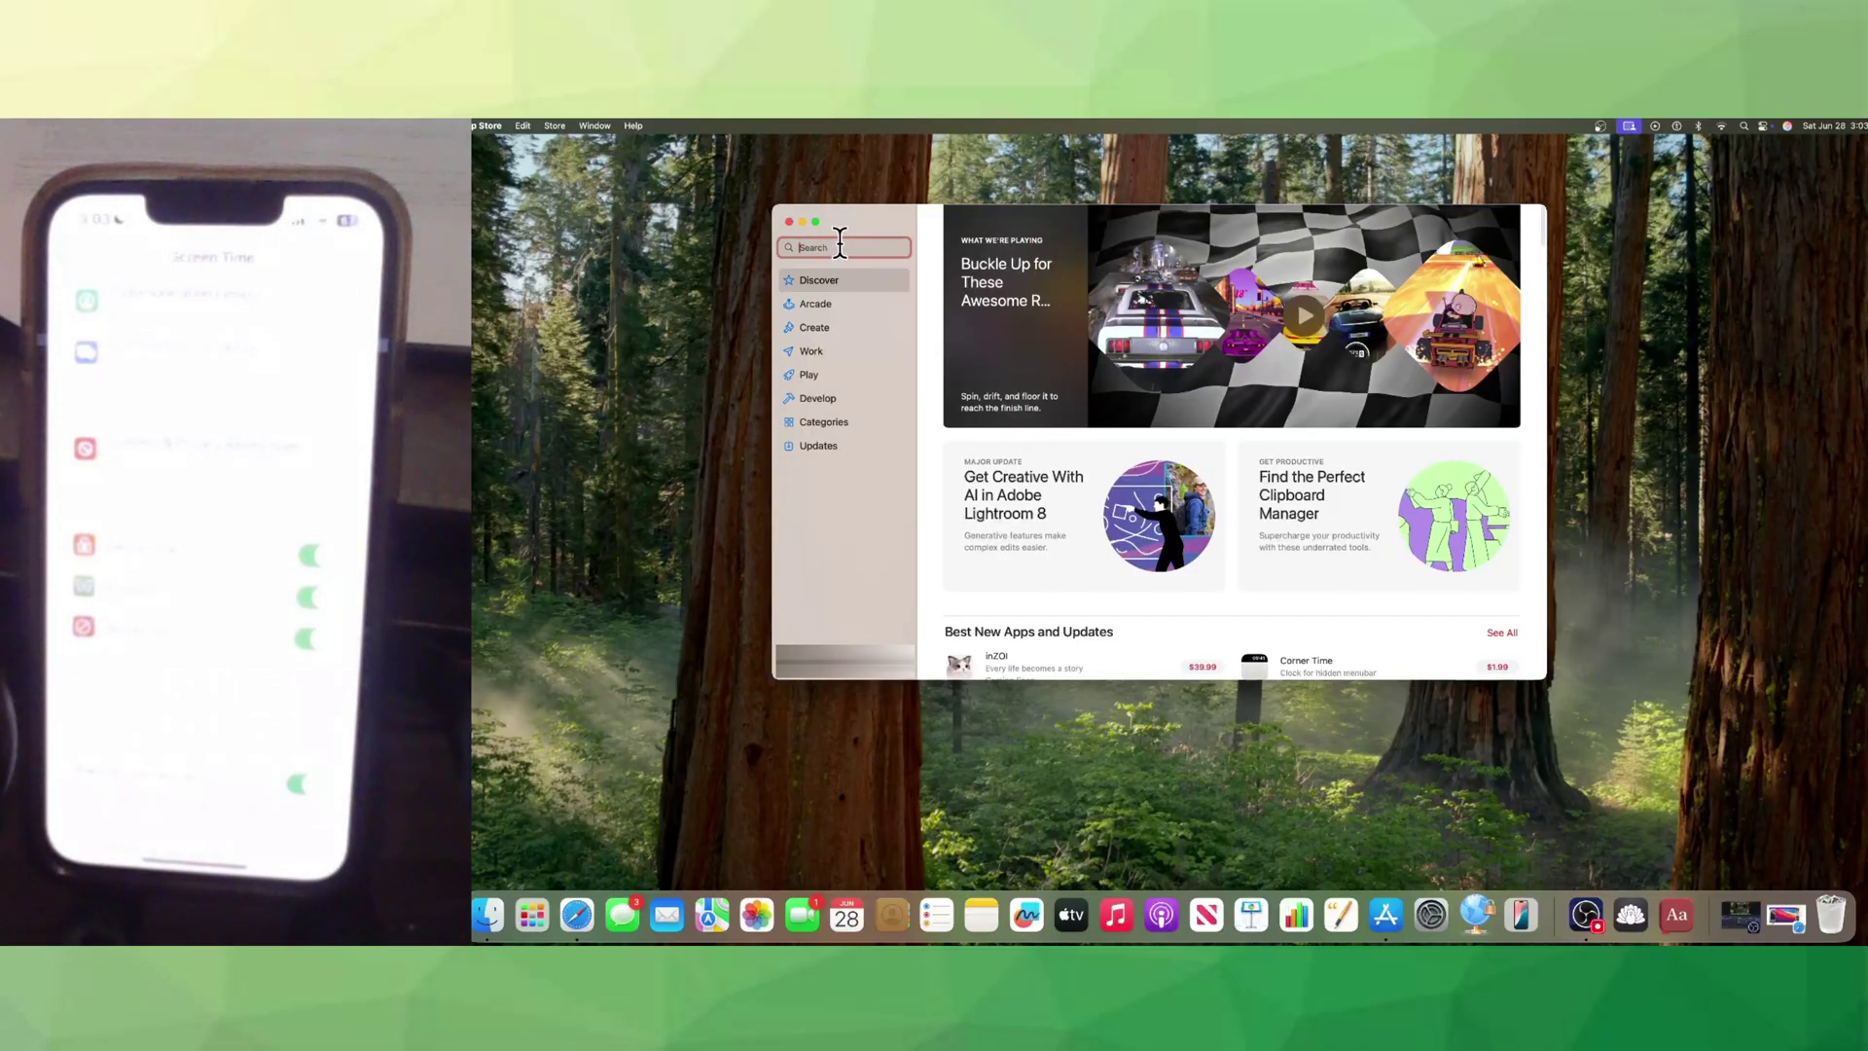
{"action": "type", "text": "apple config"}
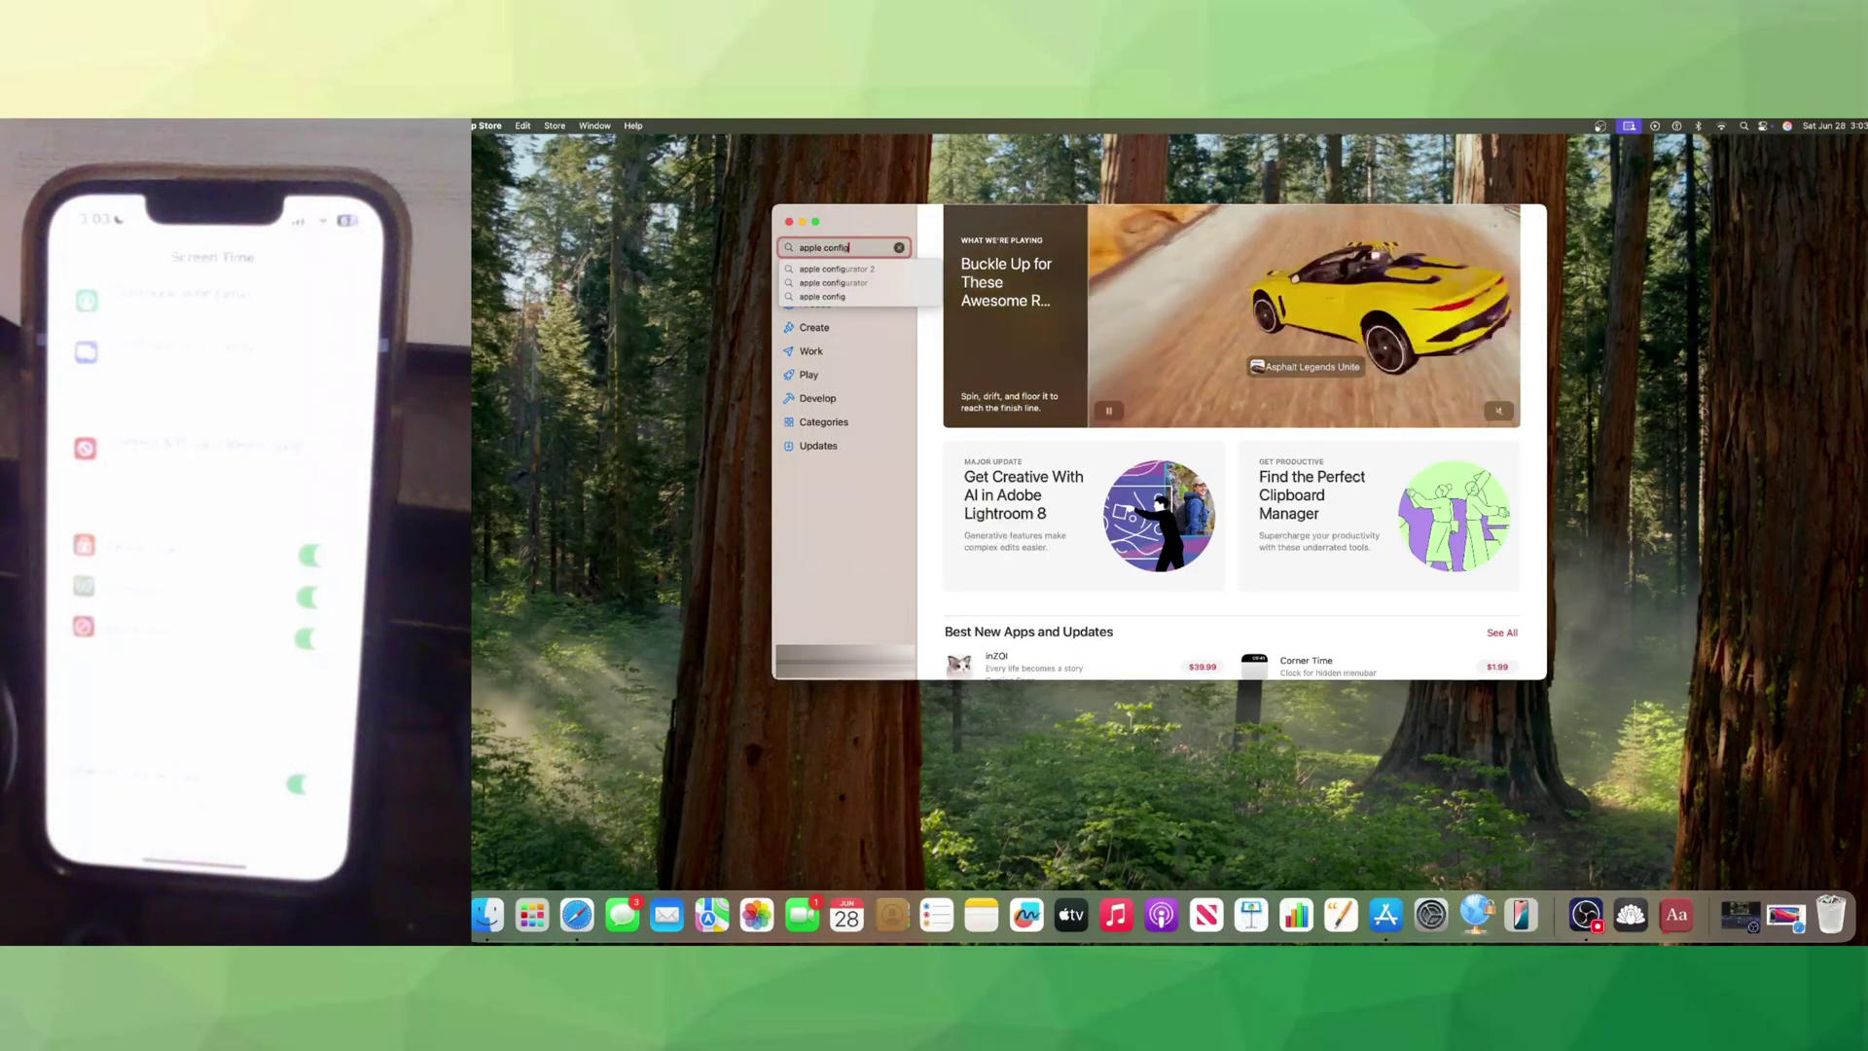
{"action": "type", "text": "urator"}
{"action": "key", "text": "Return"}
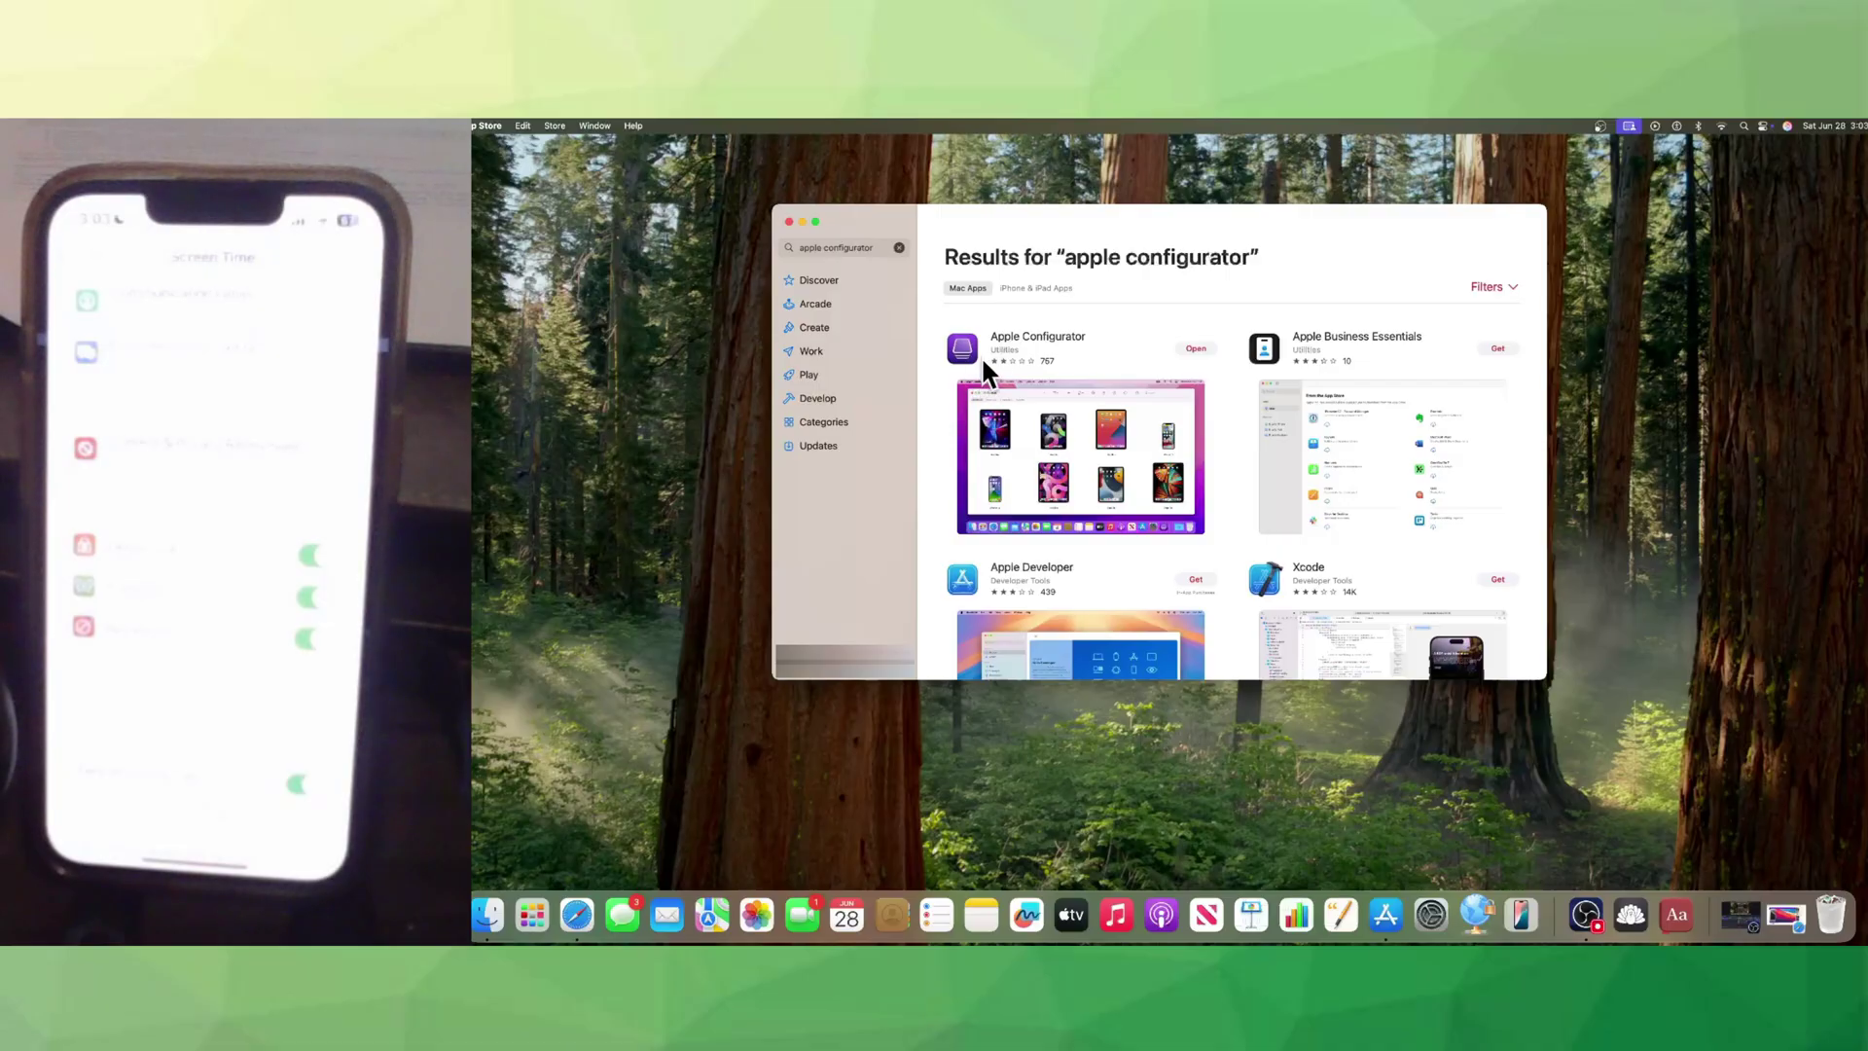
{"action": "left_click", "coordinate": [1105, 336]}
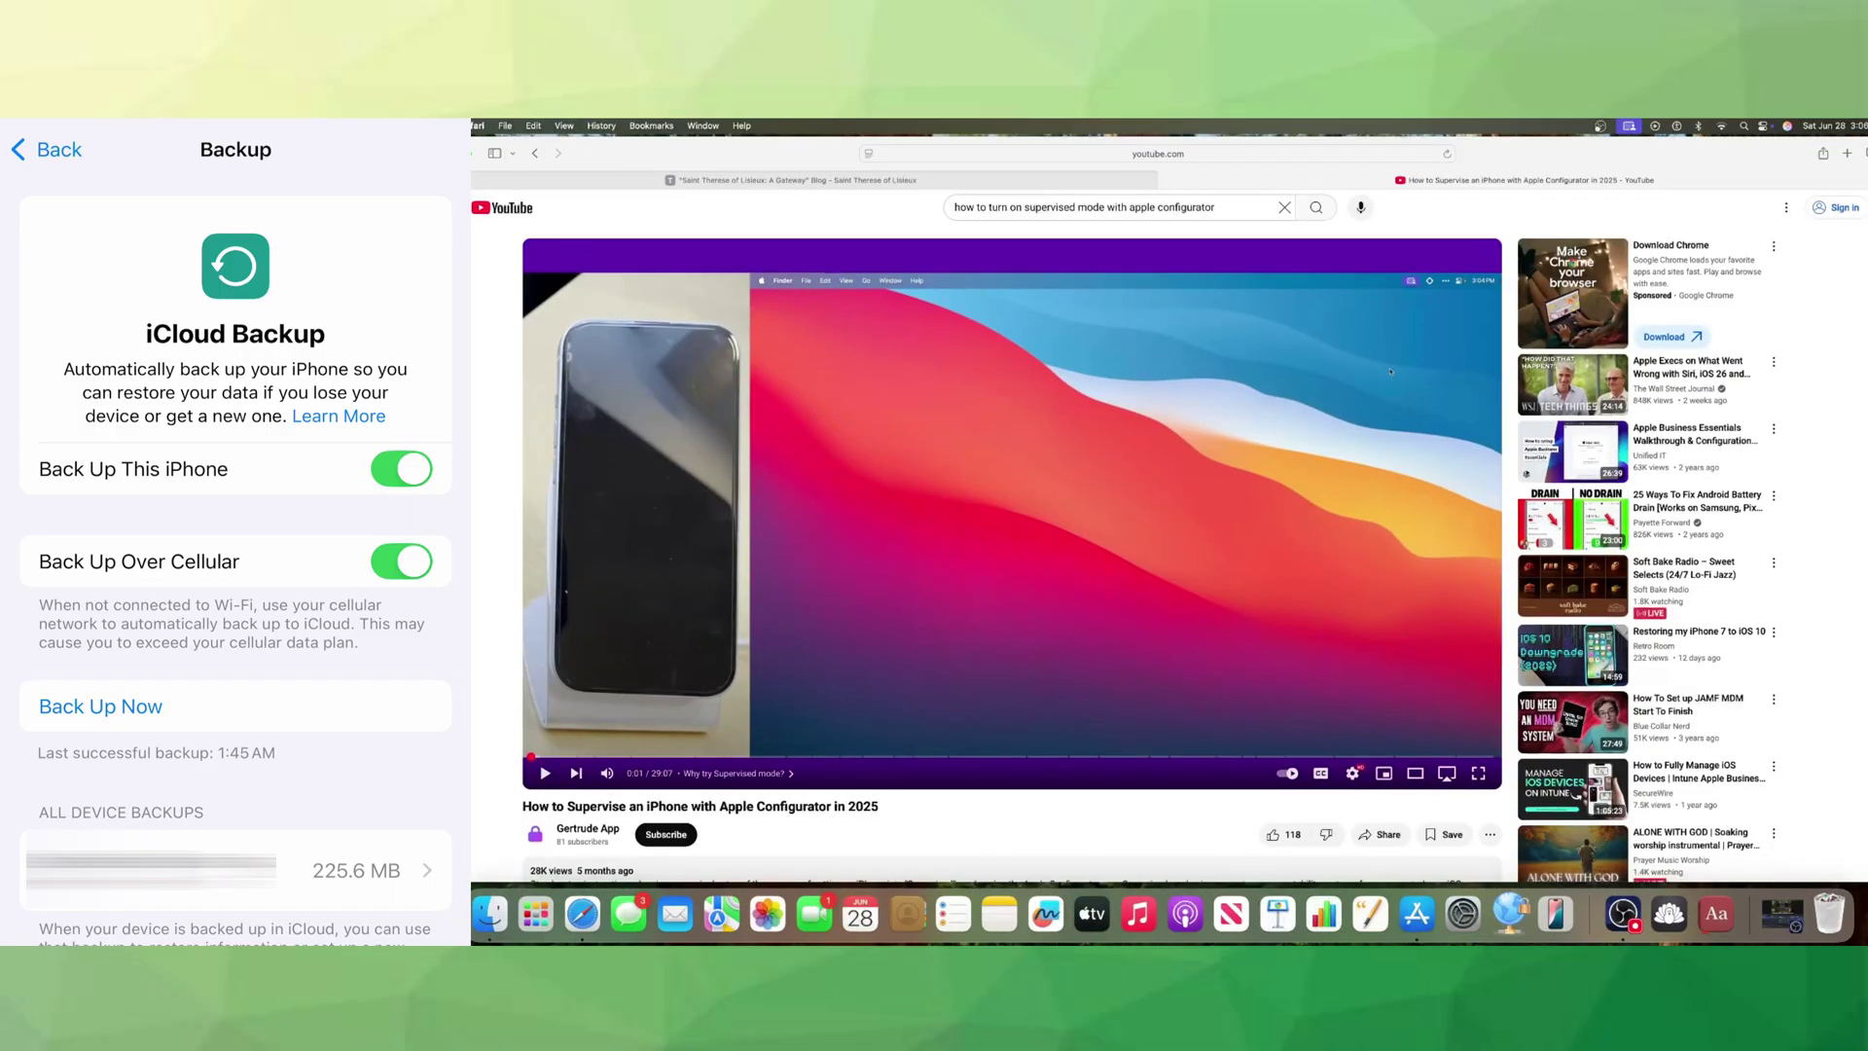
- Highlight part of the title of the YouTube video "How to Supervise an iPhone with Apple Configurator in 2025"
{"action": "scroll", "coordinate": [564, 348], "scroll_direction": "up", "scroll_amount": 1}
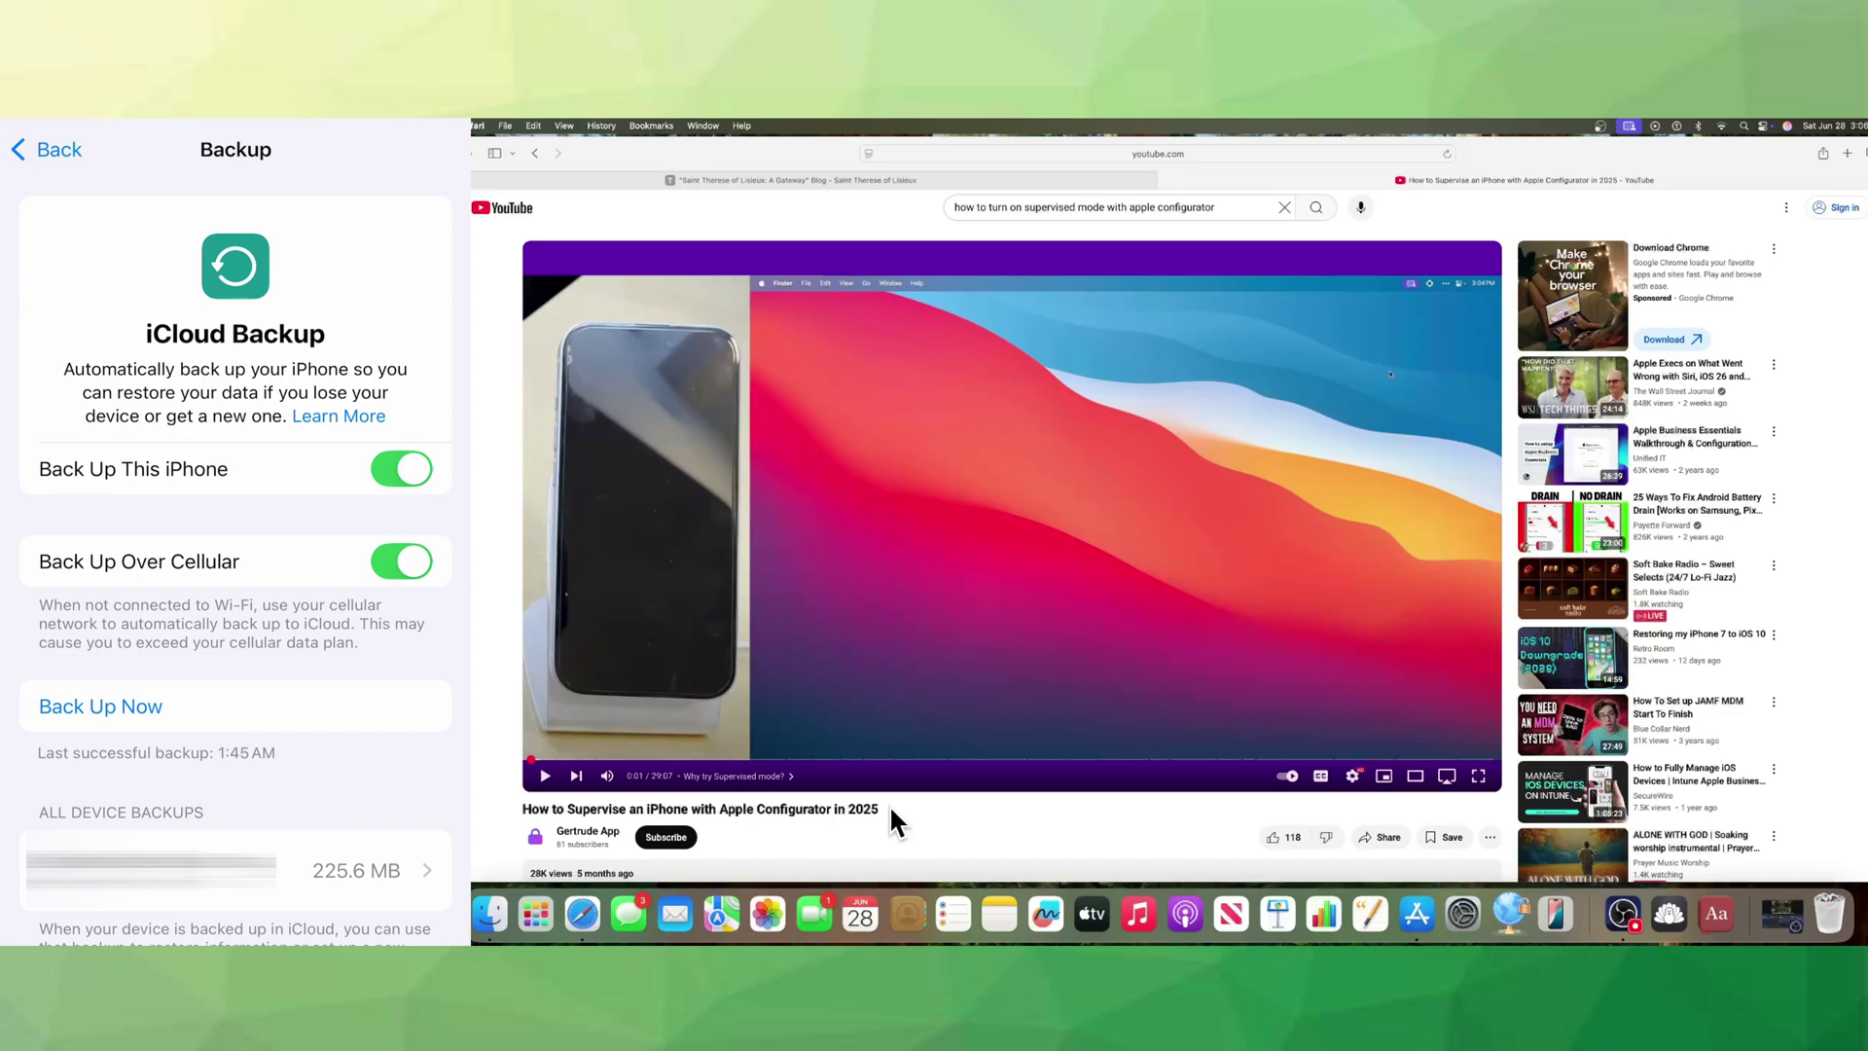
{"action": "left_click_drag", "start_coordinate": [879, 808], "coordinate": [804, 815]}
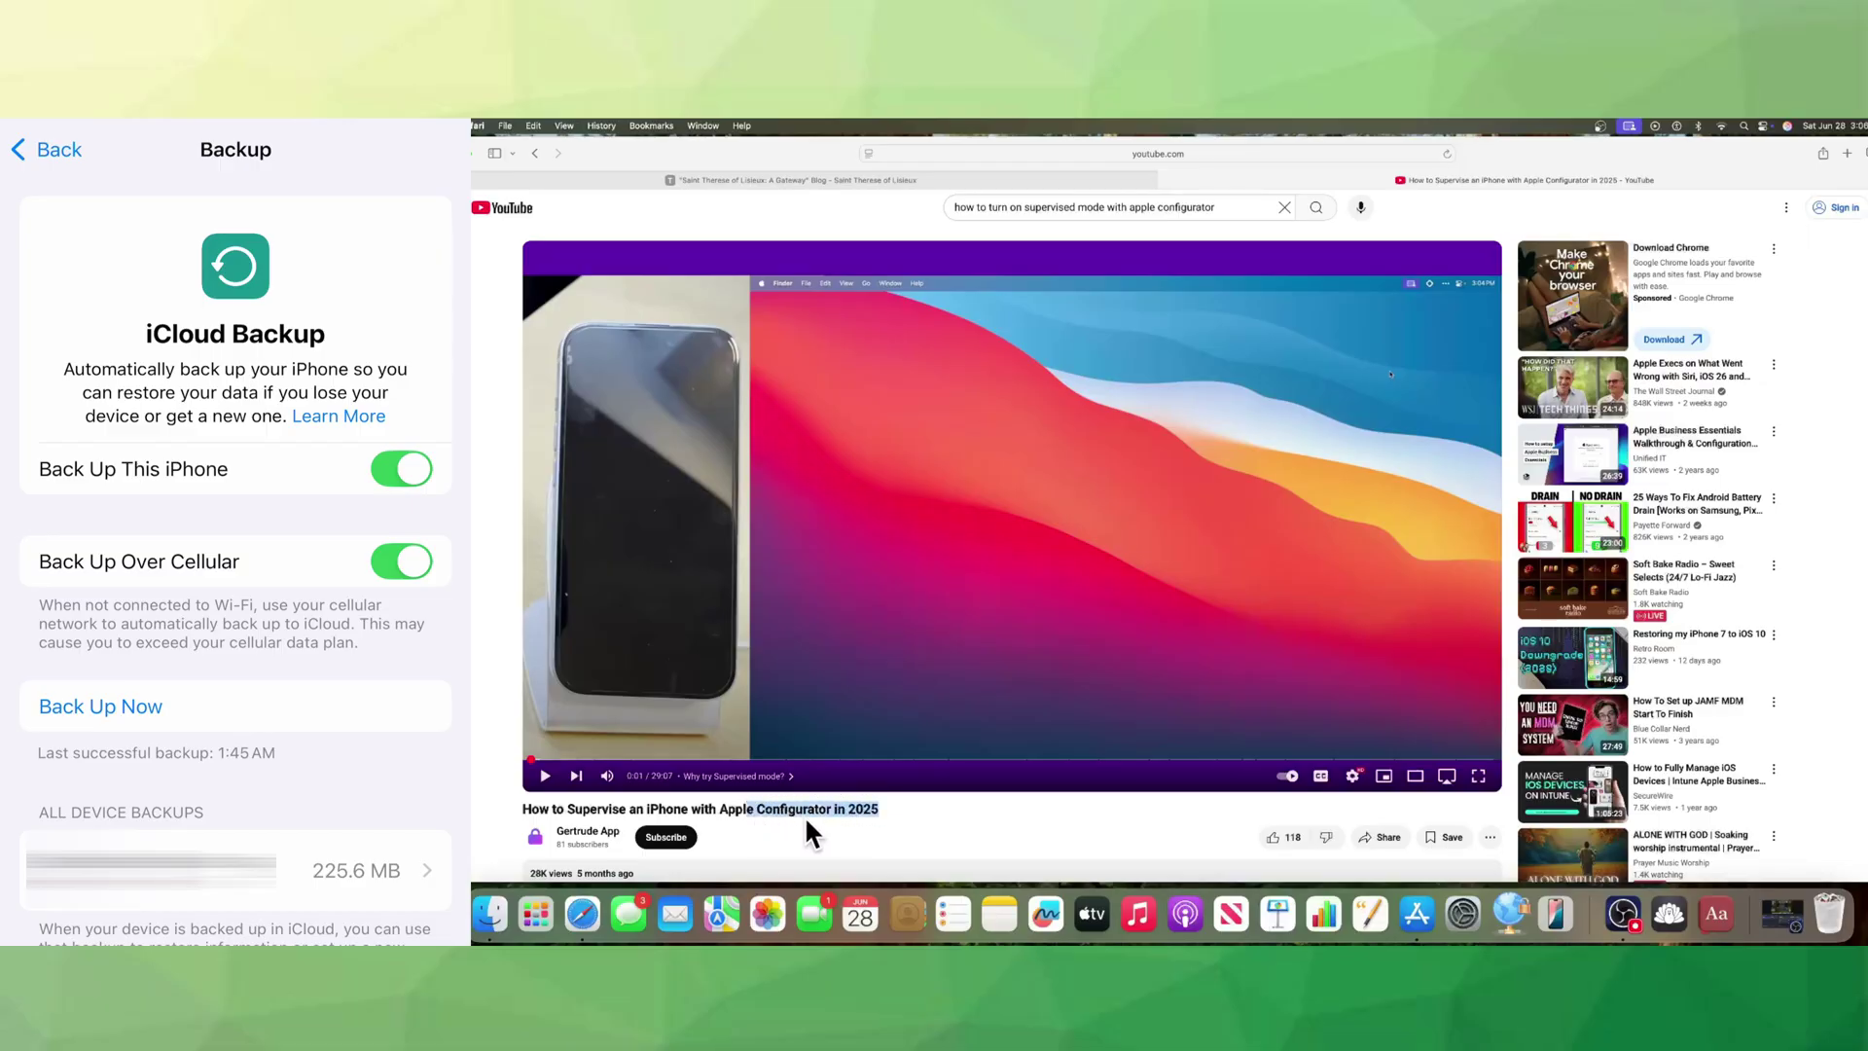
{"action": "left_click", "coordinate": [826, 821]}
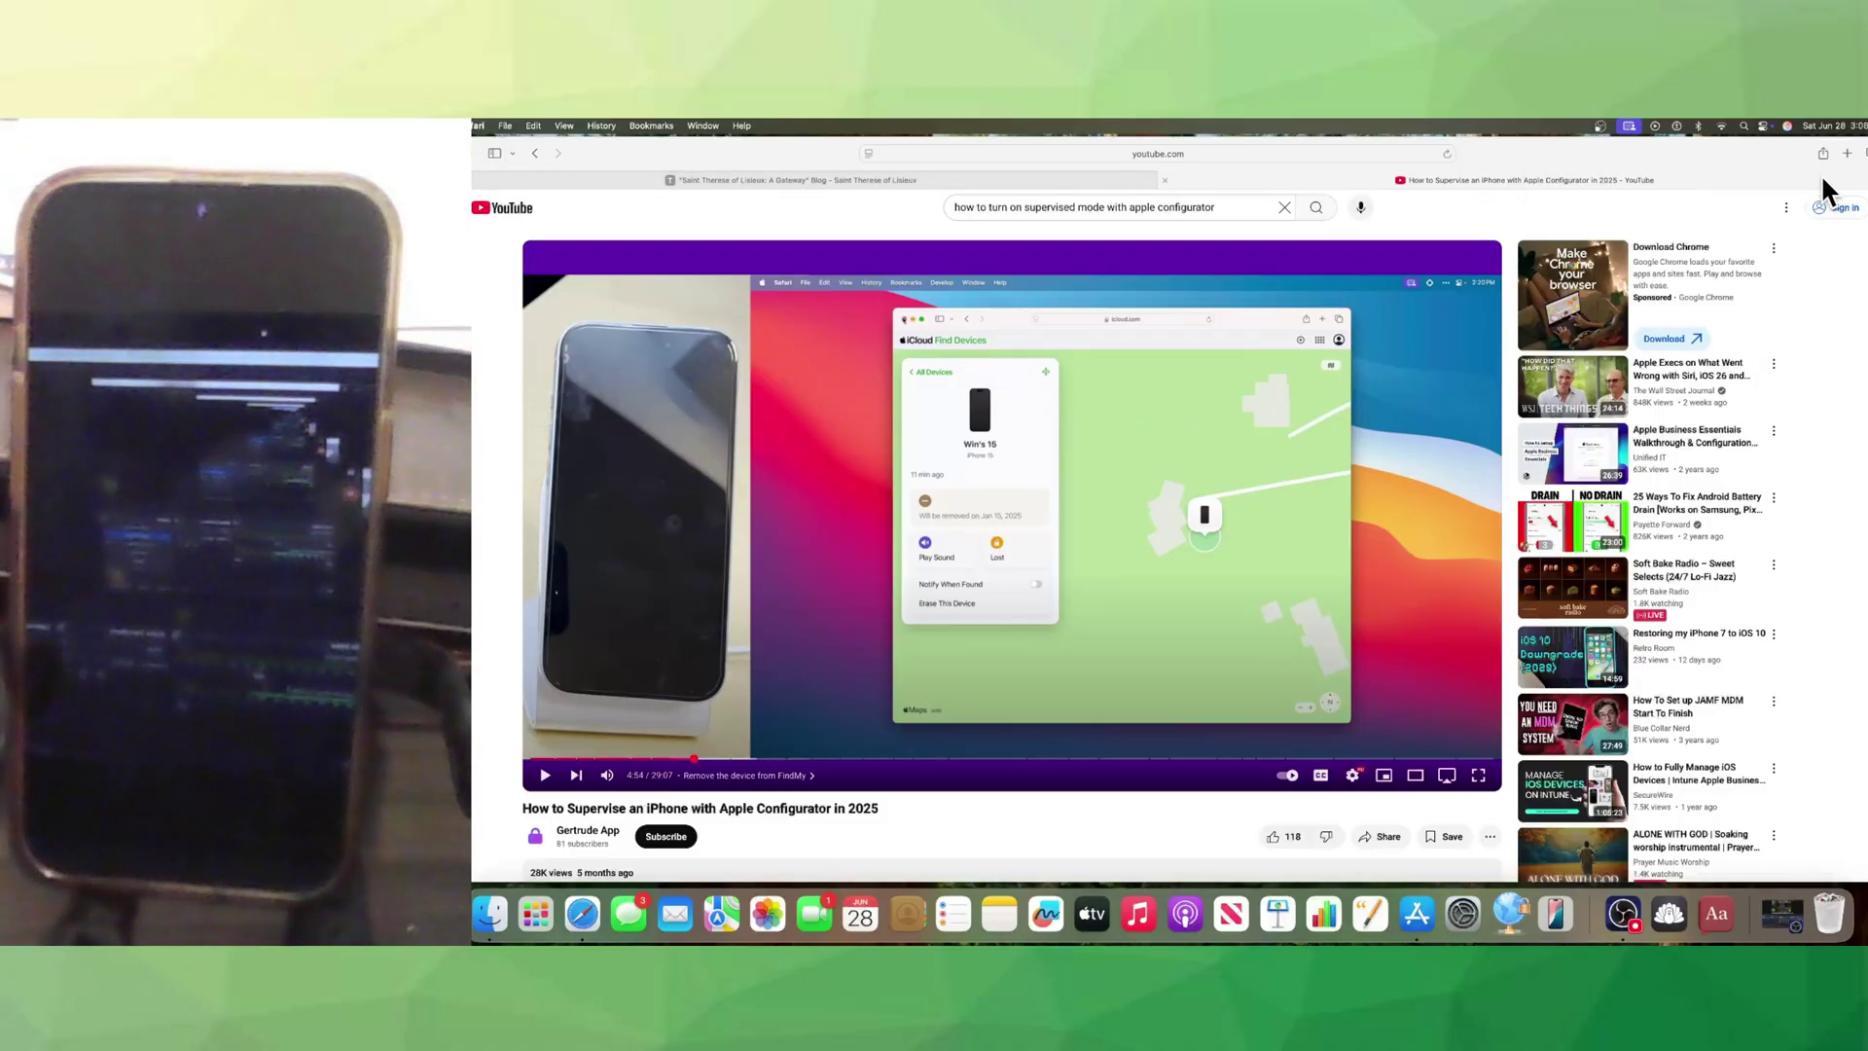
- Open icloud.com/find in a new browser tab and start signing in to Find Devices
{"action": "left_click", "coordinate": [1856, 155]}
{"action": "type", "text": "icloud"}
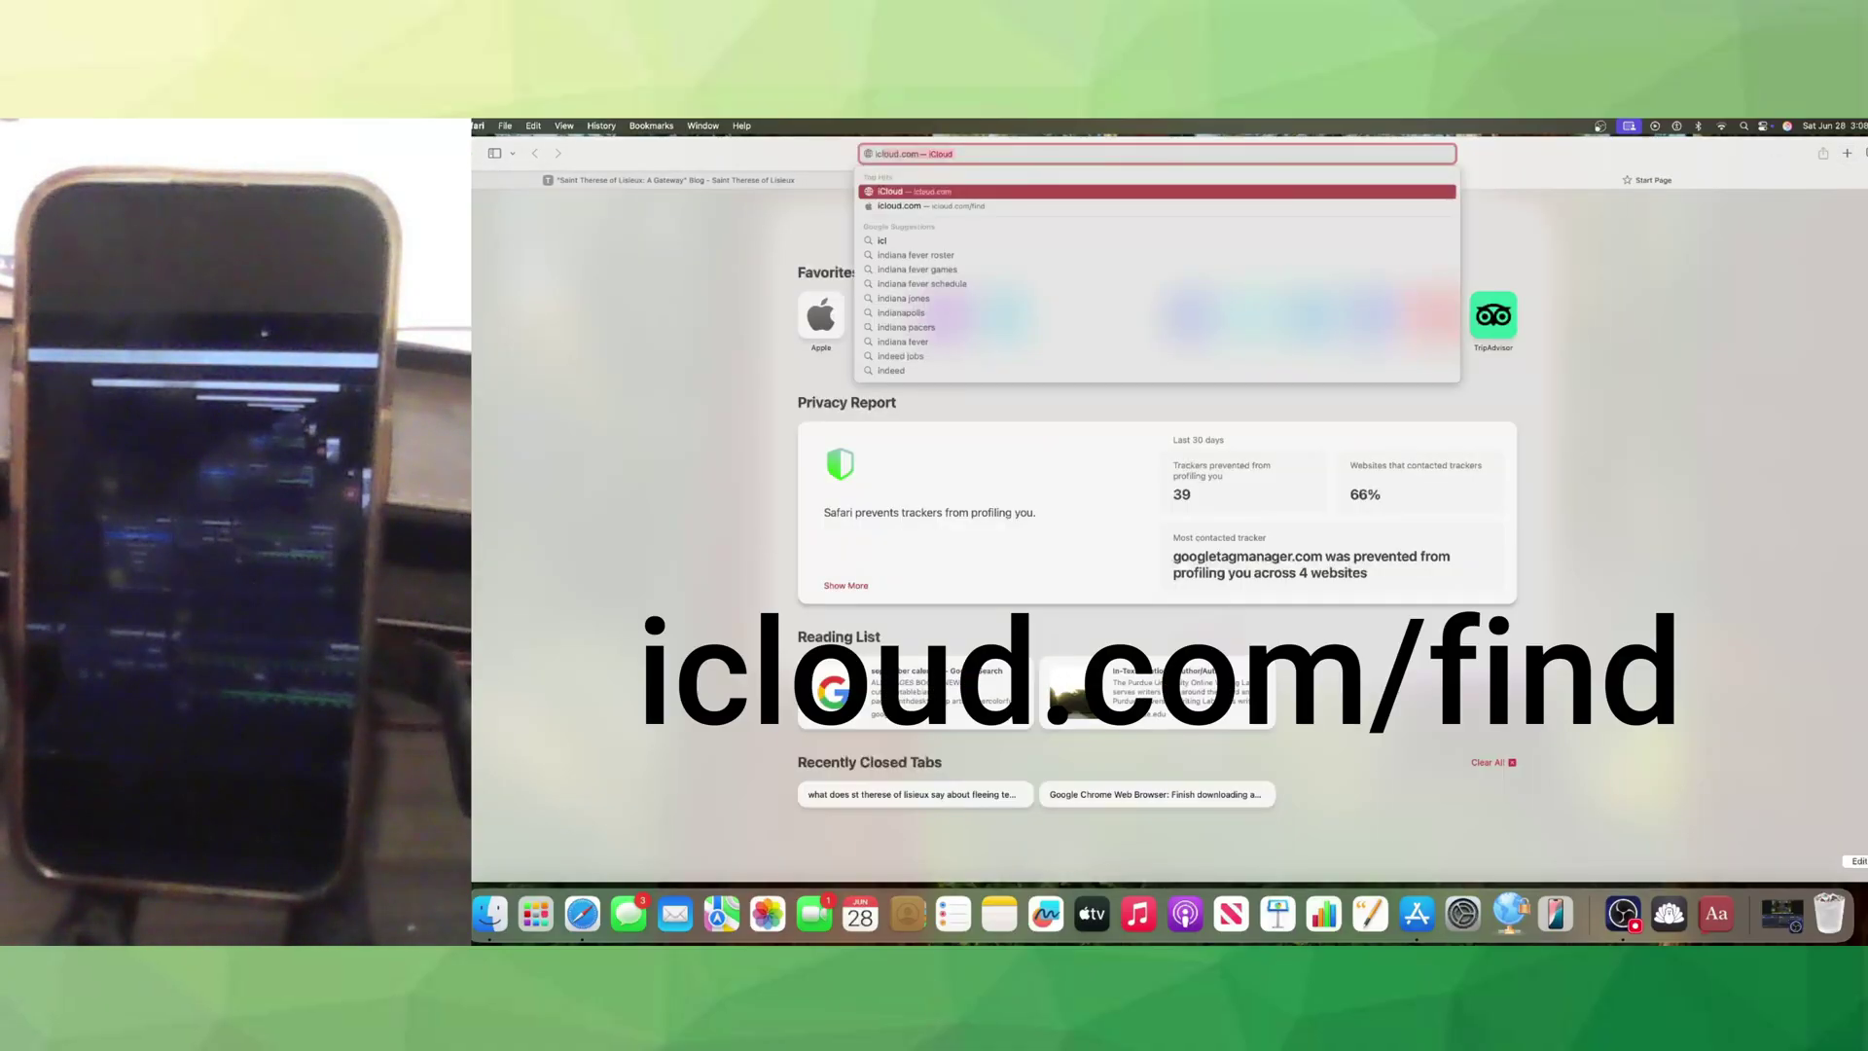
{"action": "type", "text": ".com/find"}
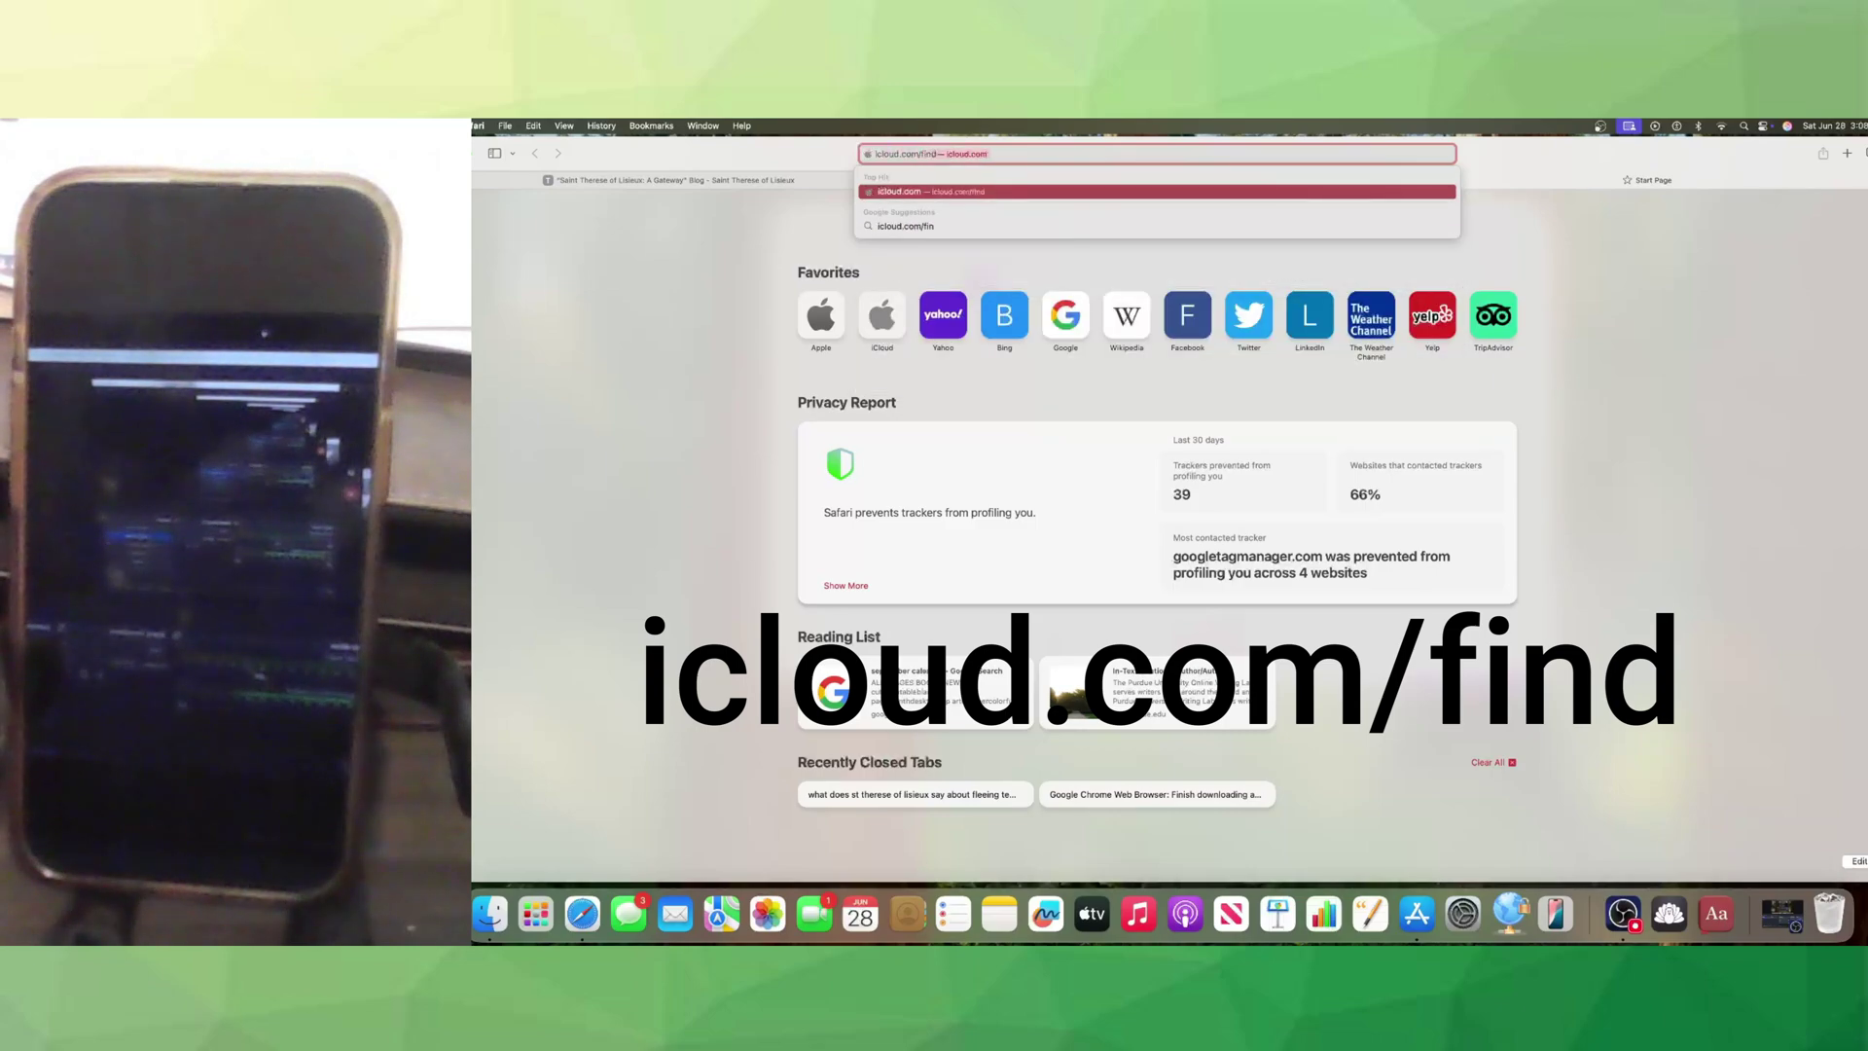
{"action": "key", "text": "Return"}
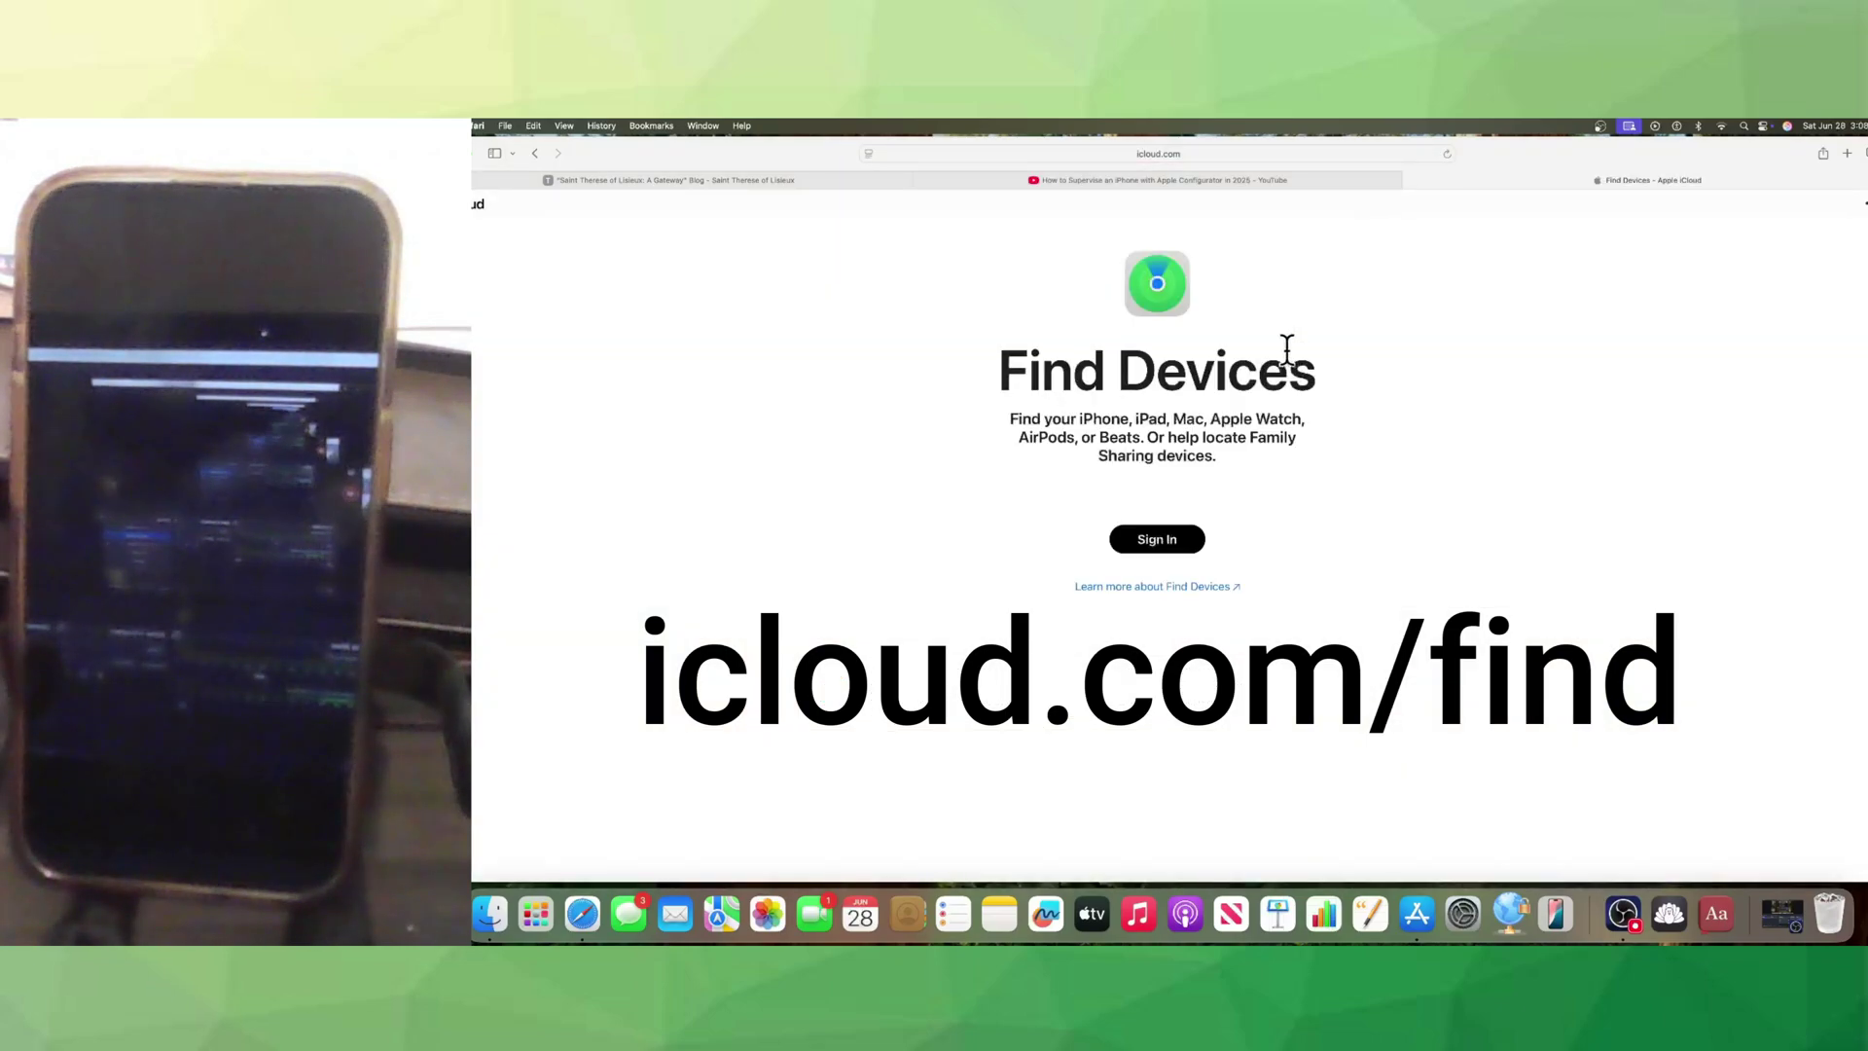
{"action": "left_click", "coordinate": [1151, 550]}
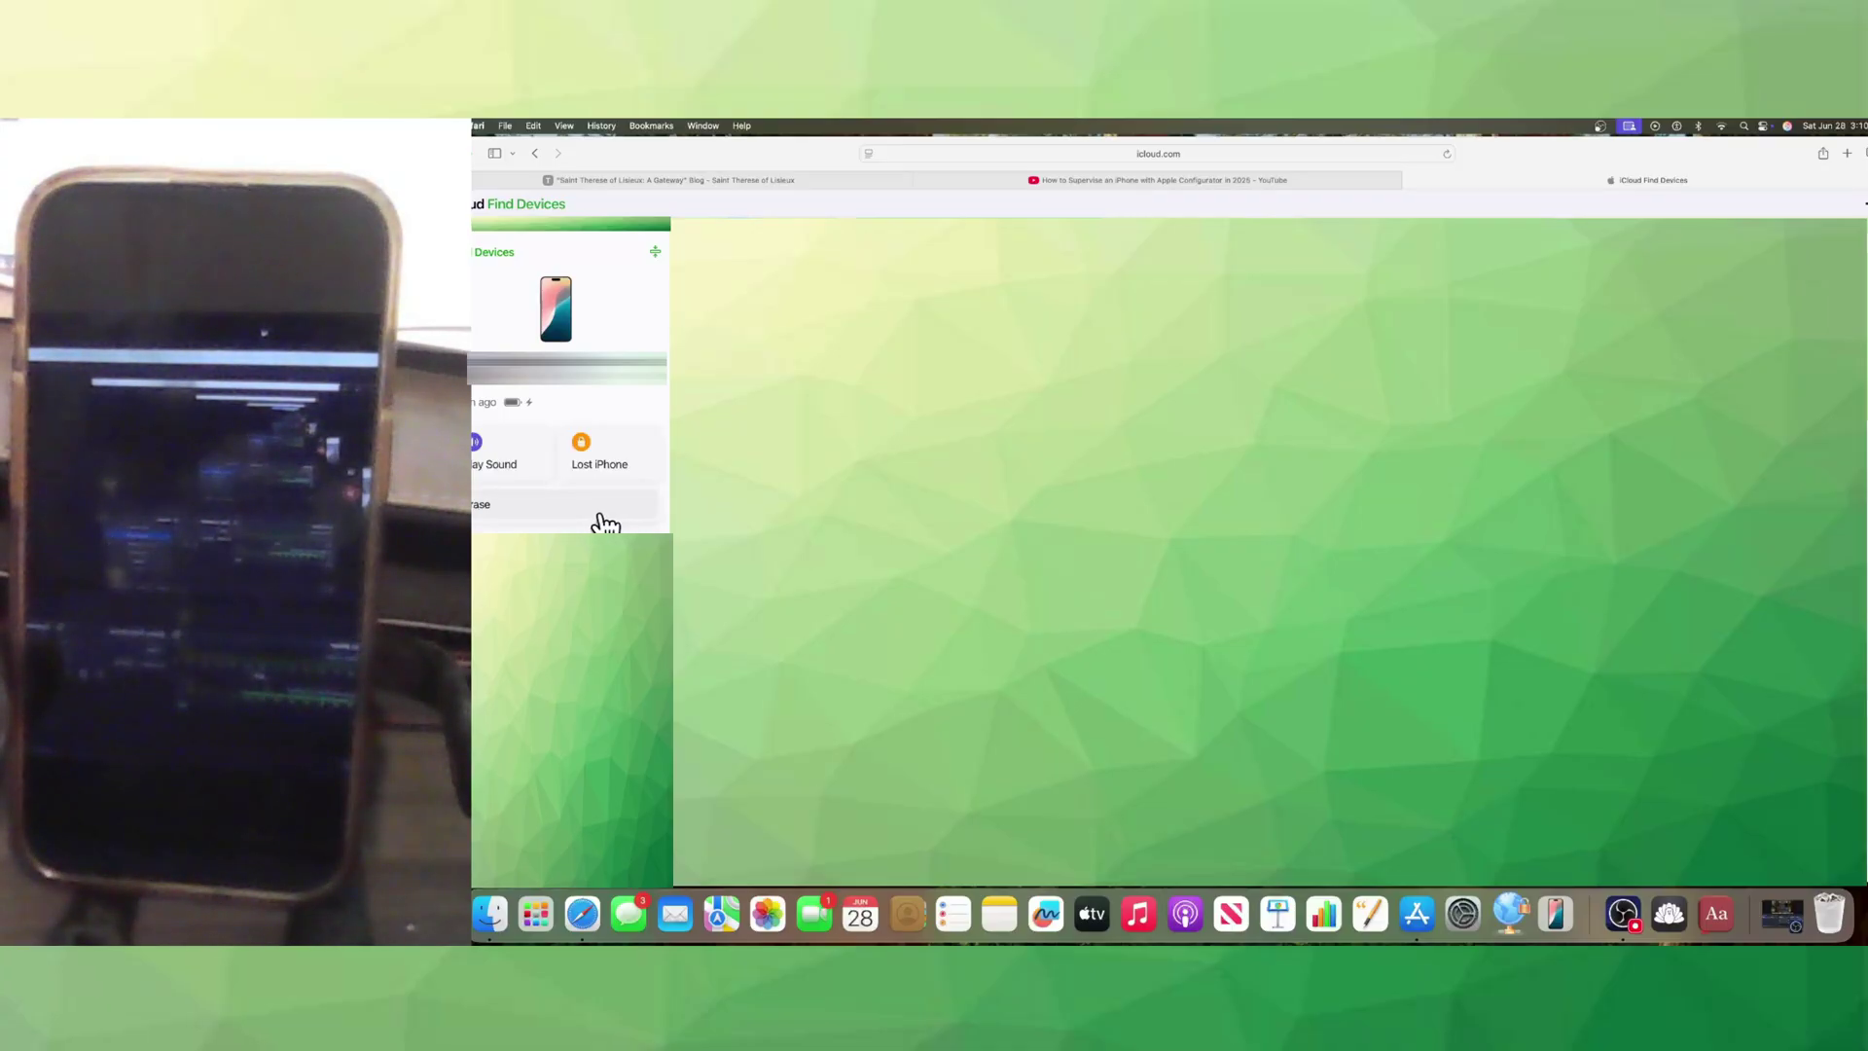
- Close the iCloud Find Devices tab and minimize the browser window
{"action": "key", "text": "ctrl+shift+Tab"}
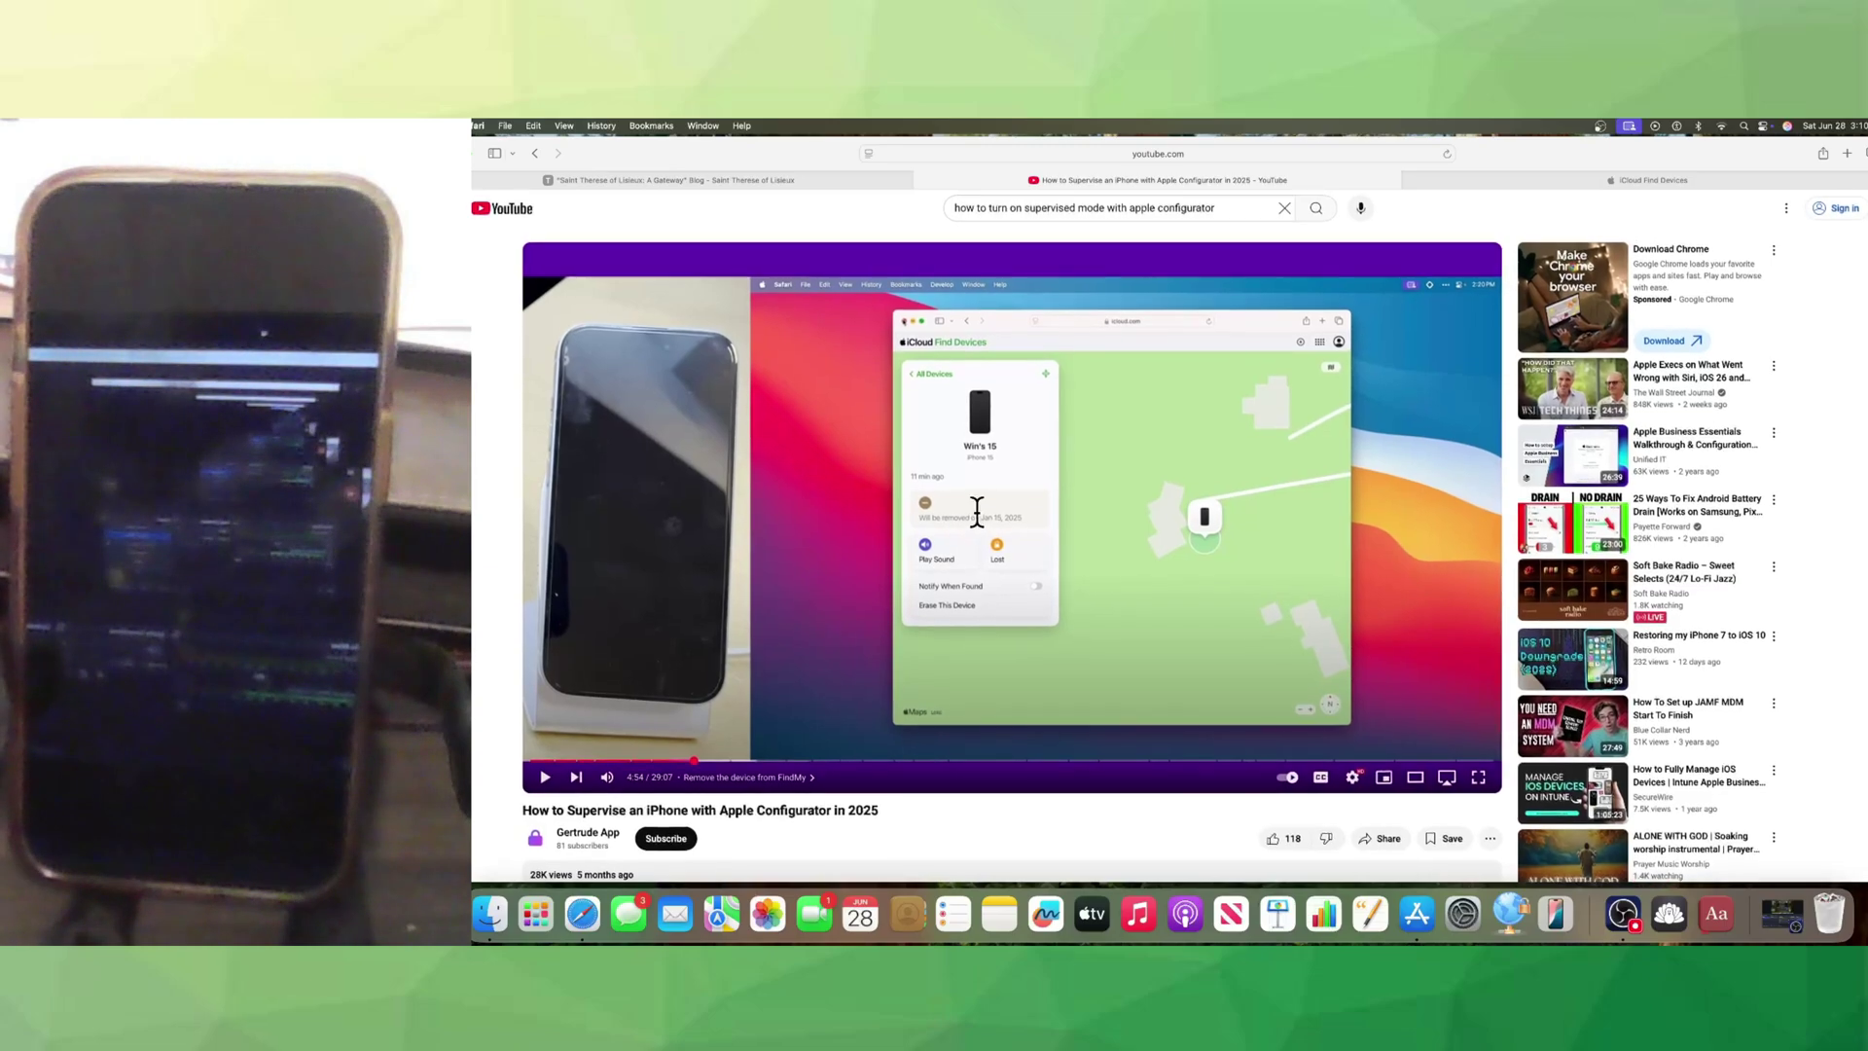
{"action": "left_click", "coordinate": [1410, 179]}
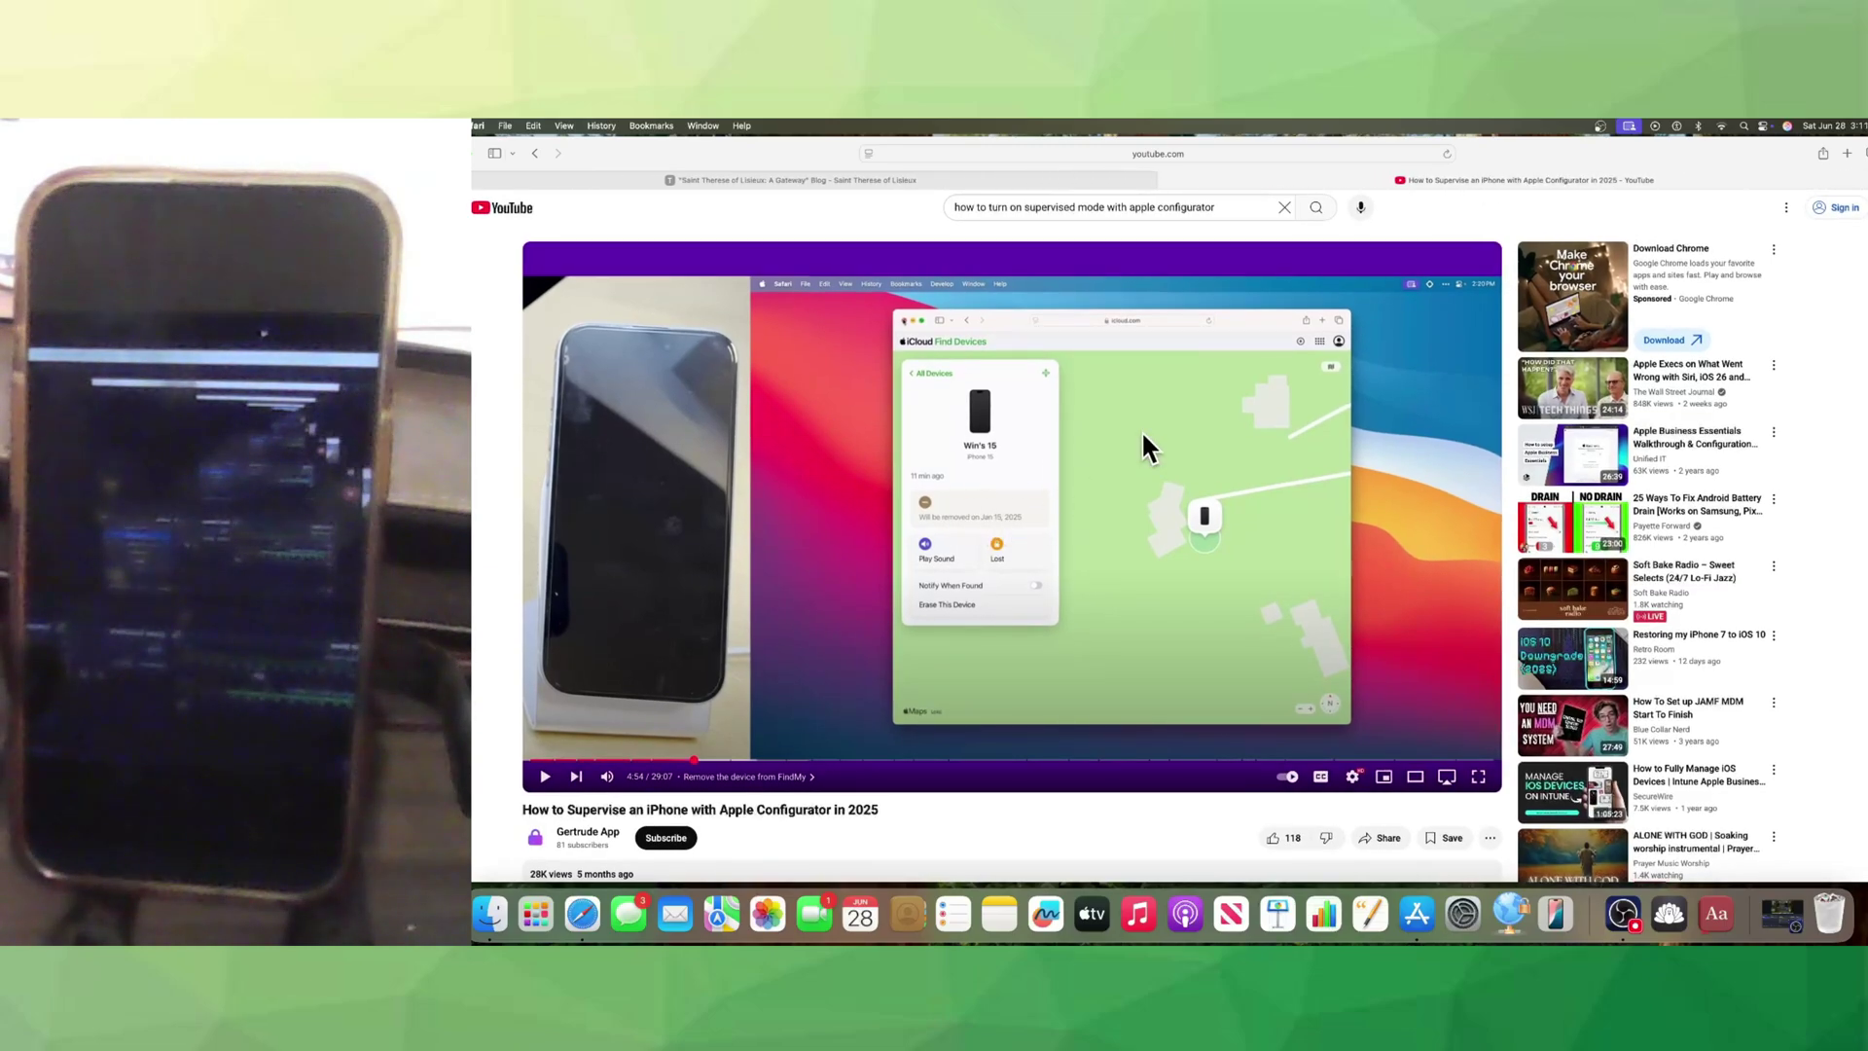
{"action": "key", "text": "super+m"}
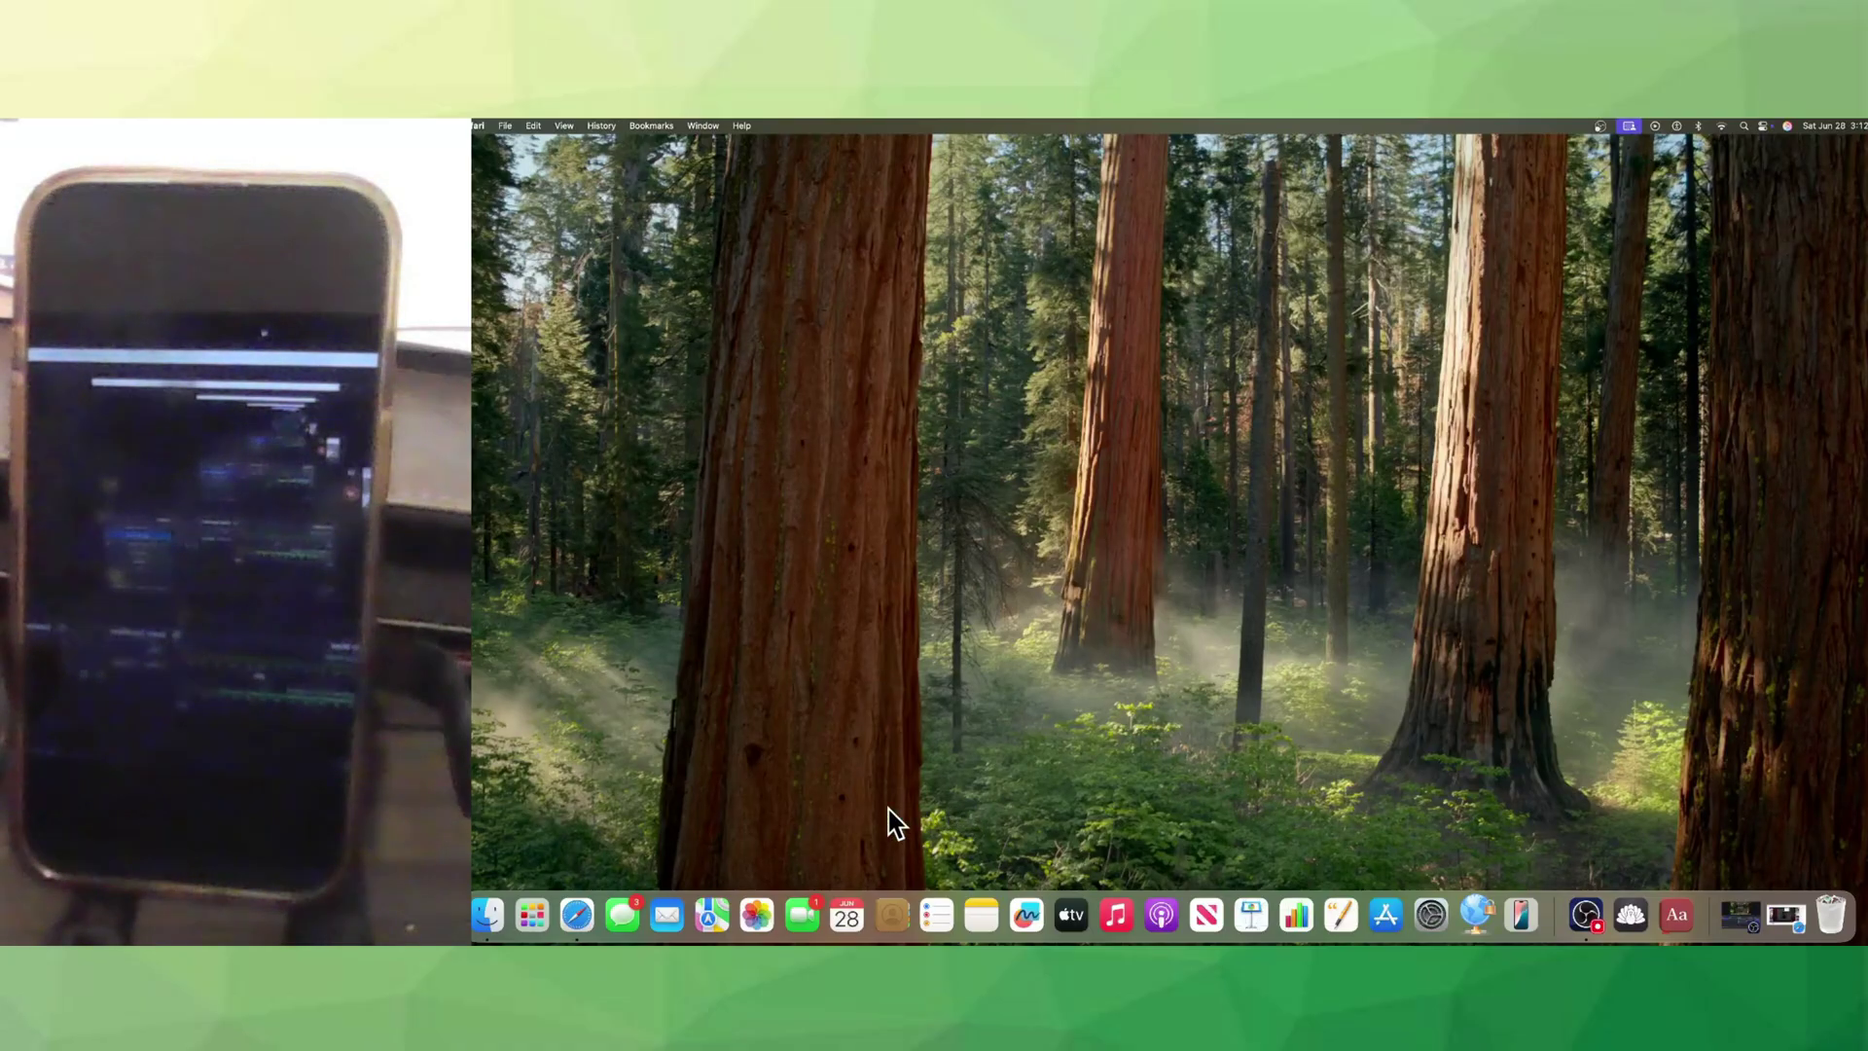
- Switch to Apple Configurator, accept its license agreement and proceed past the welcome screen to the device list
{"action": "left_click", "coordinate": [545, 922]}
{"action": "left_click", "coordinate": [926, 698]}
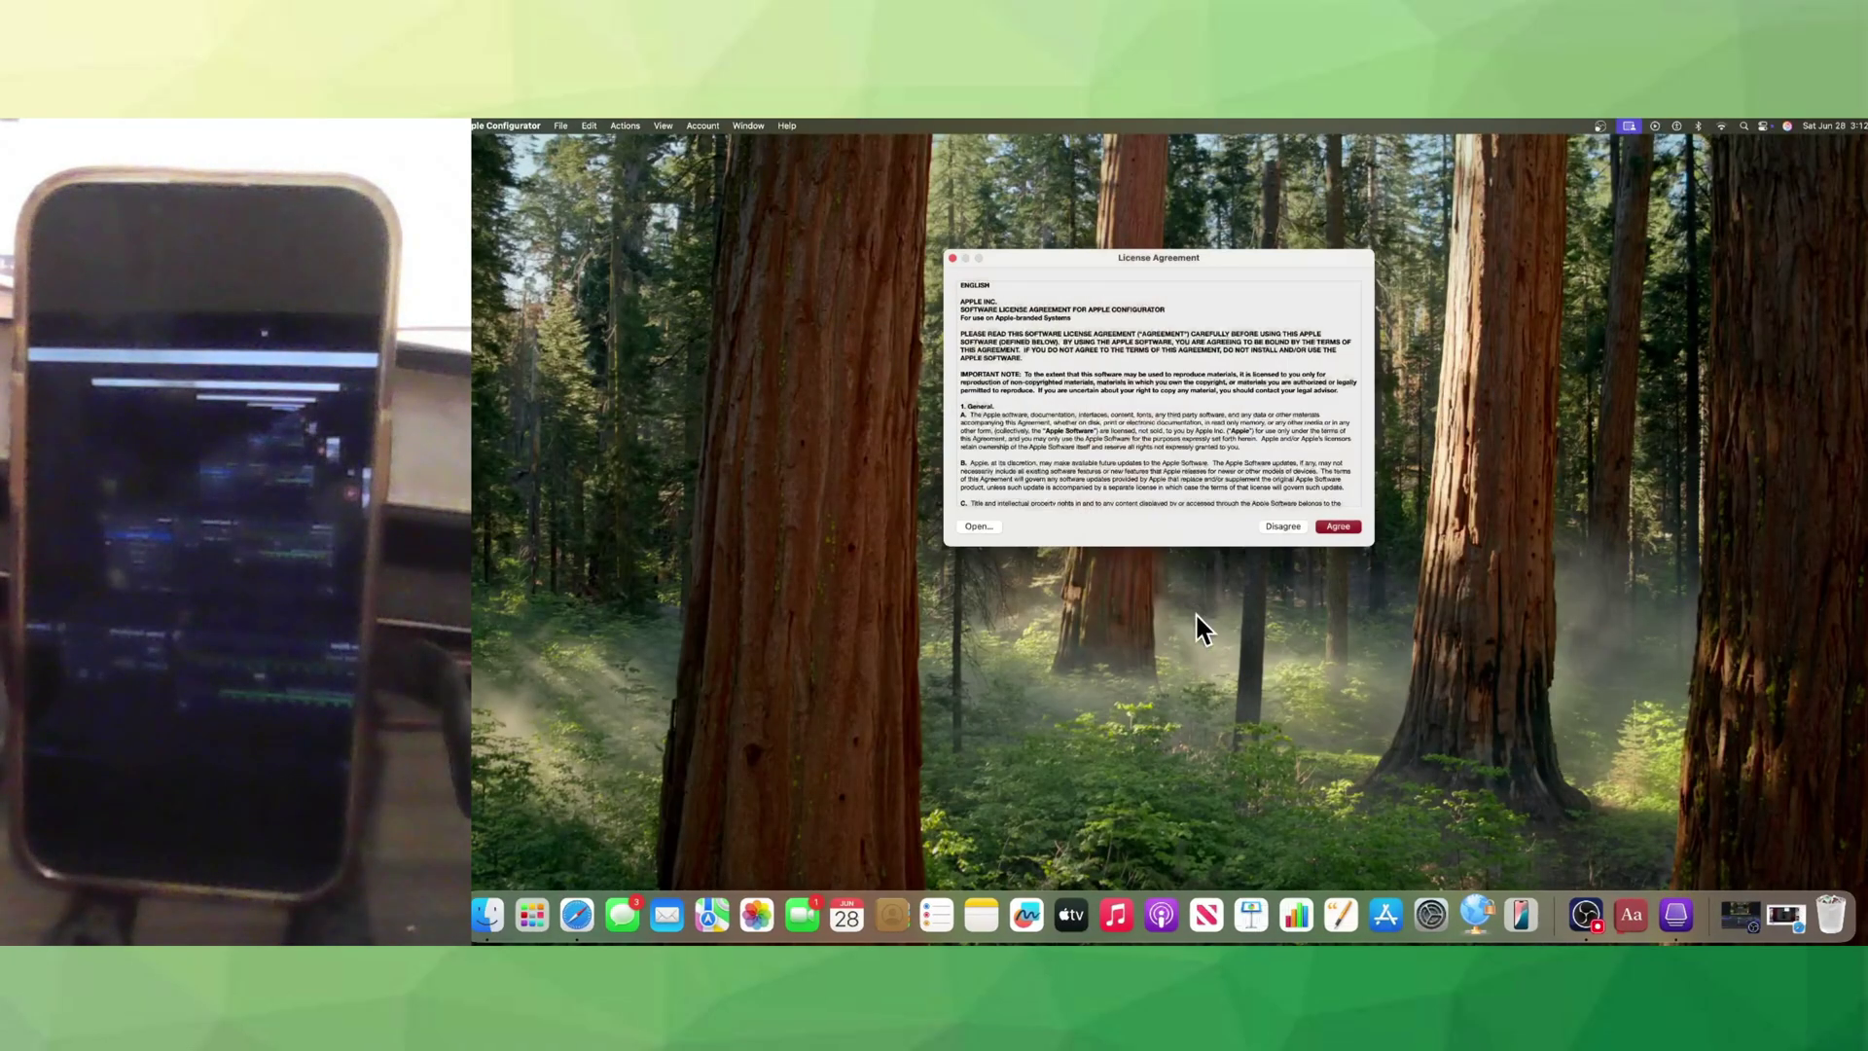
{"action": "left_click", "coordinate": [1343, 527]}
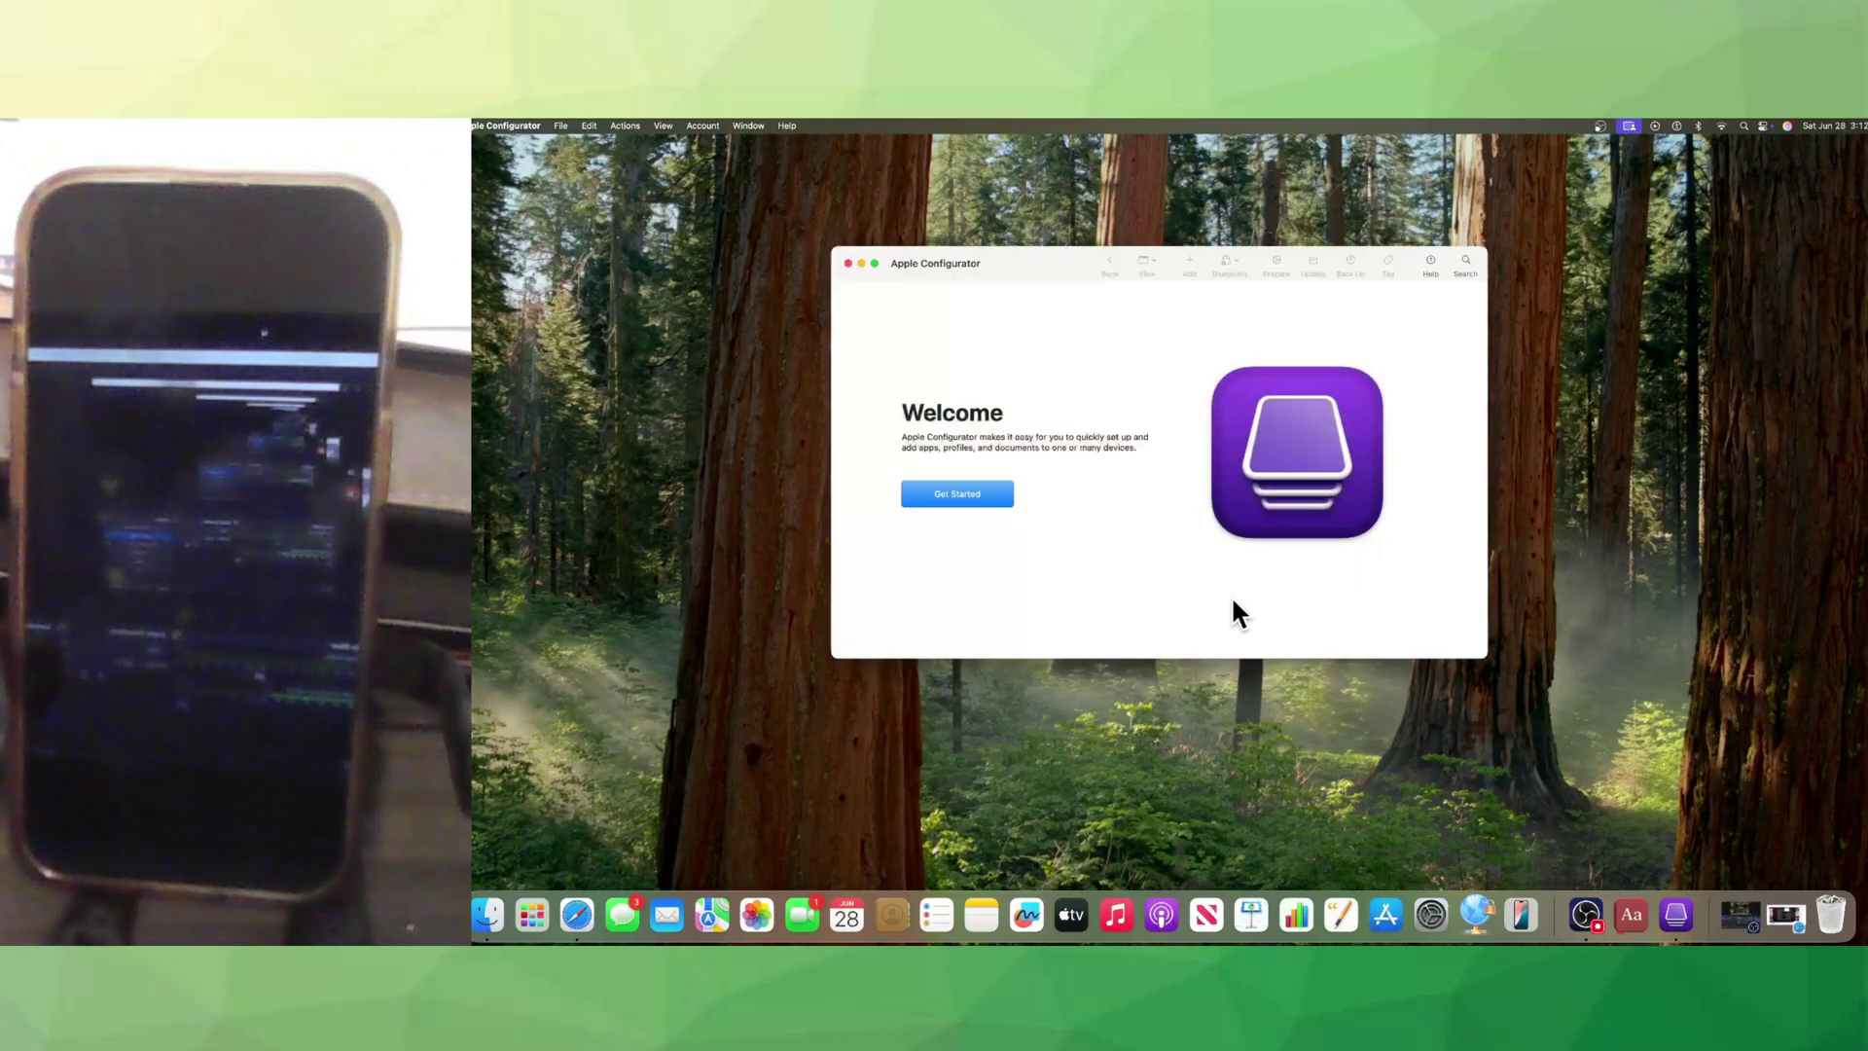
{"action": "left_click", "coordinate": [972, 491]}
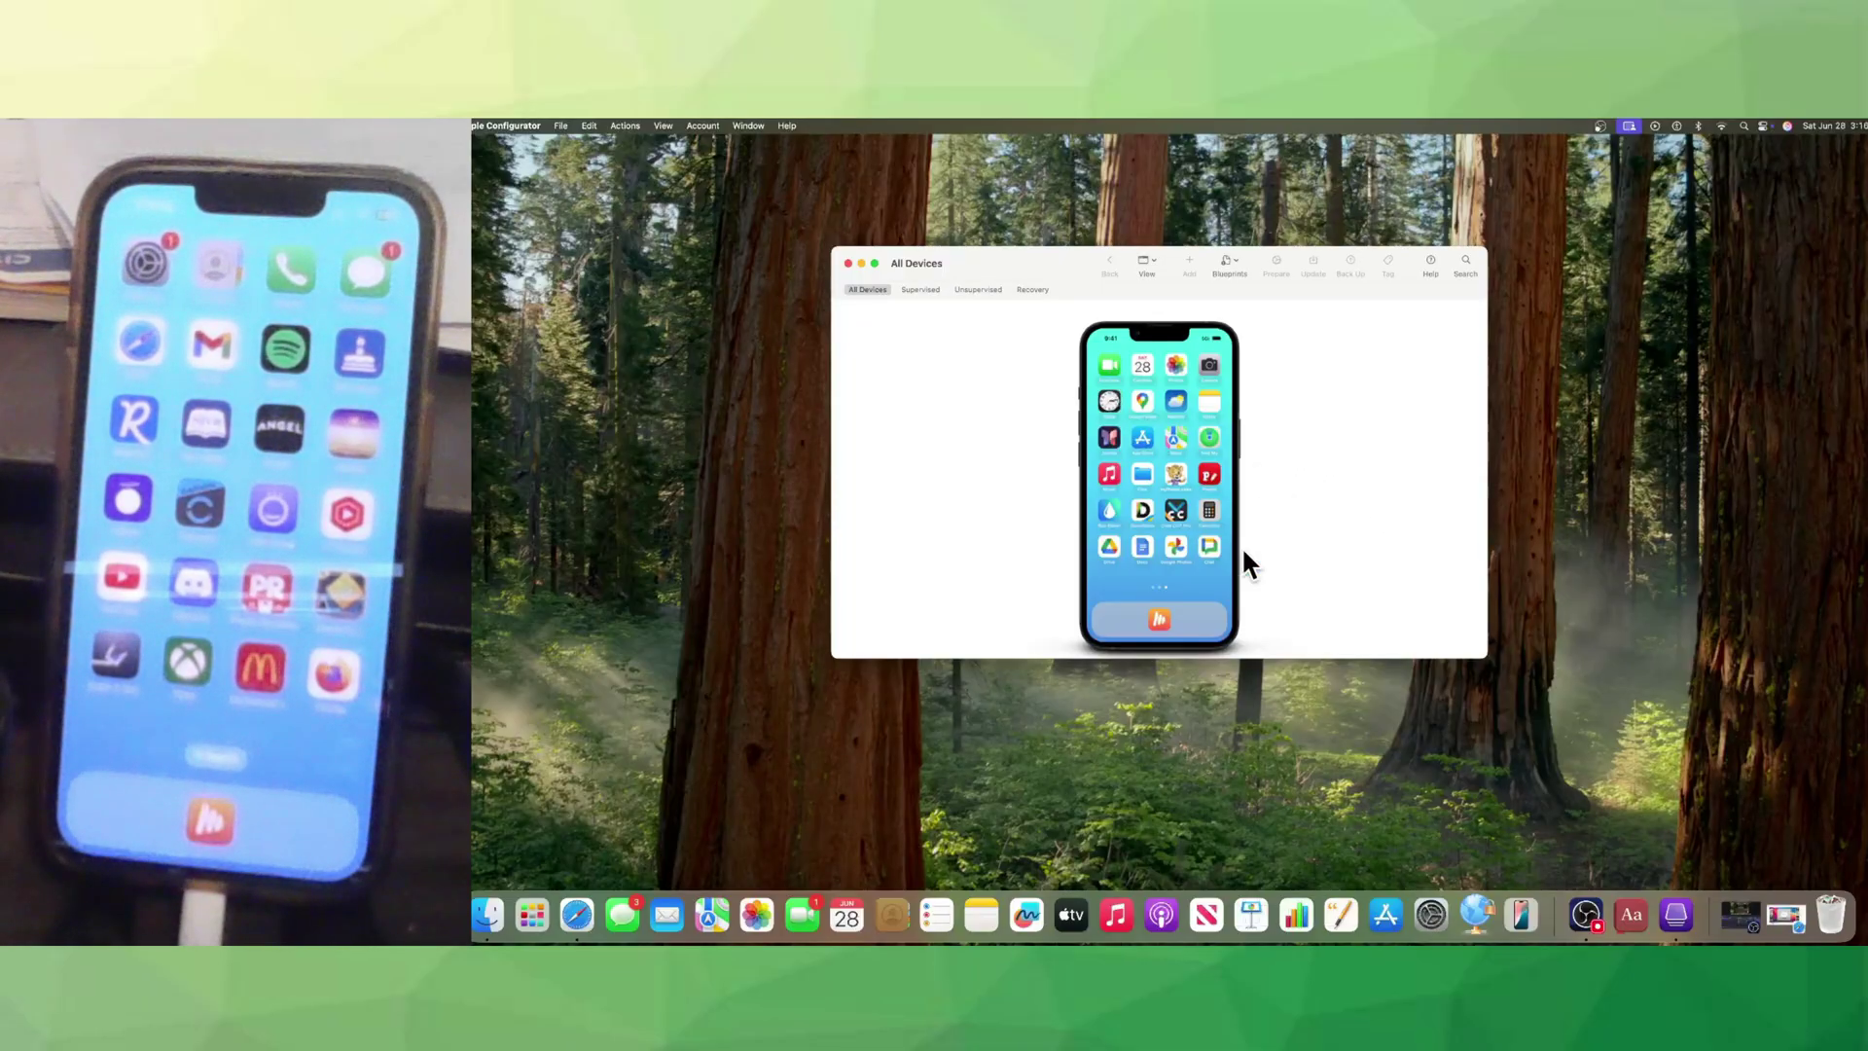
- Start preparing the connected iPhone with Manual Configuration, enabling device supervision and keeping pairing with other computers allowed
{"action": "left_click", "coordinate": [1113, 442]}
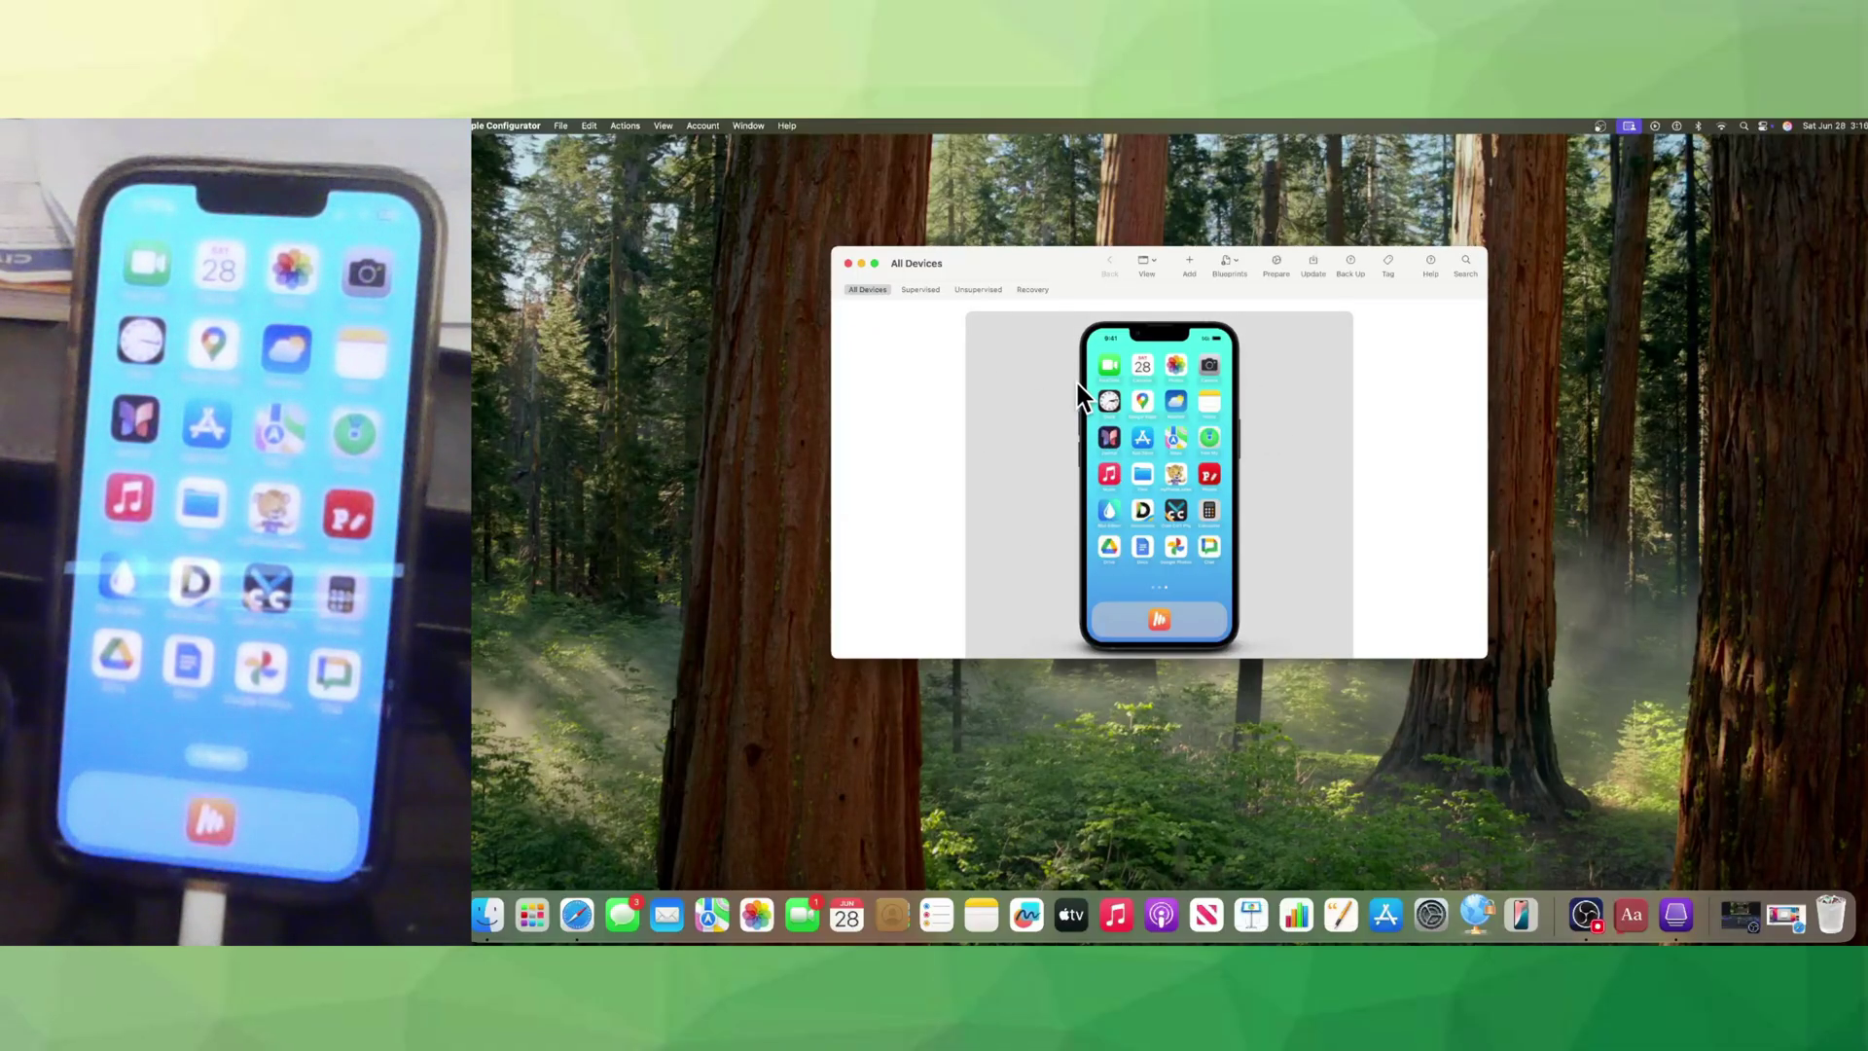
{"action": "left_click", "coordinate": [1278, 261]}
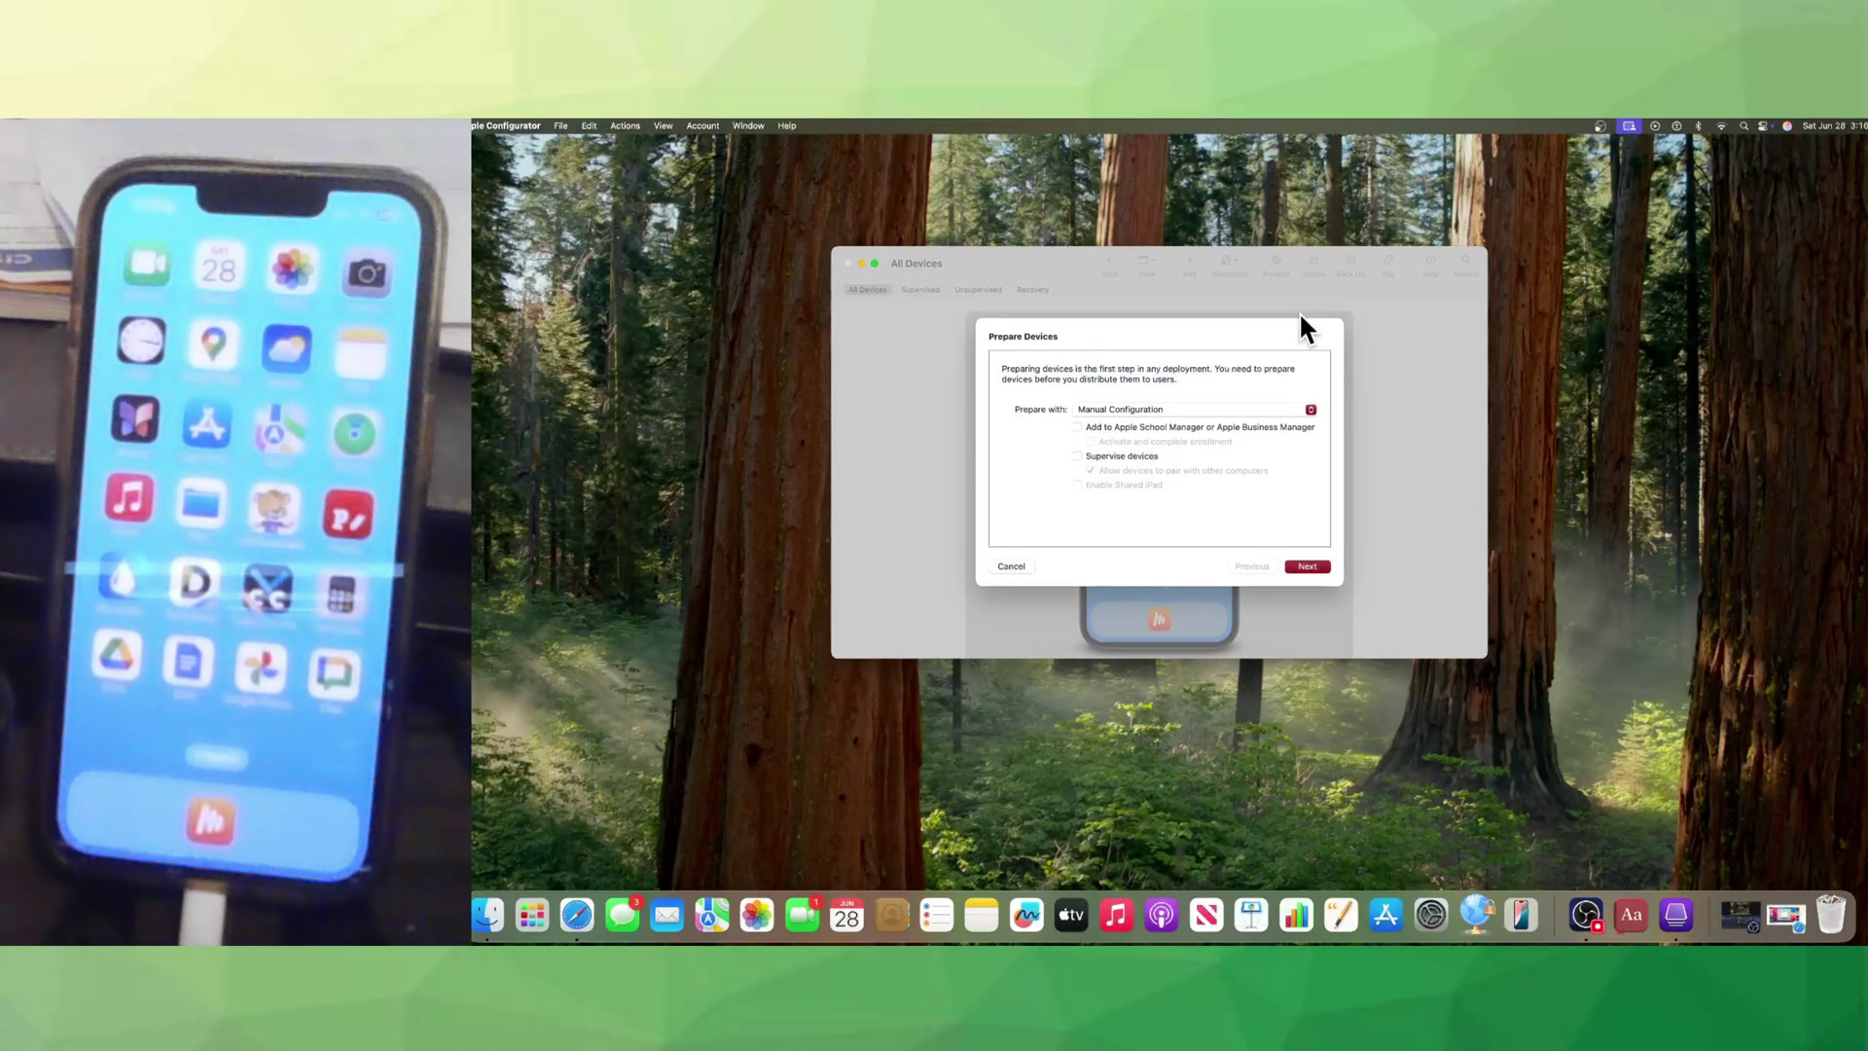
{"action": "left_click", "coordinate": [1179, 405]}
{"action": "left_click", "coordinate": [1188, 405]}
{"action": "left_click", "coordinate": [1078, 456]}
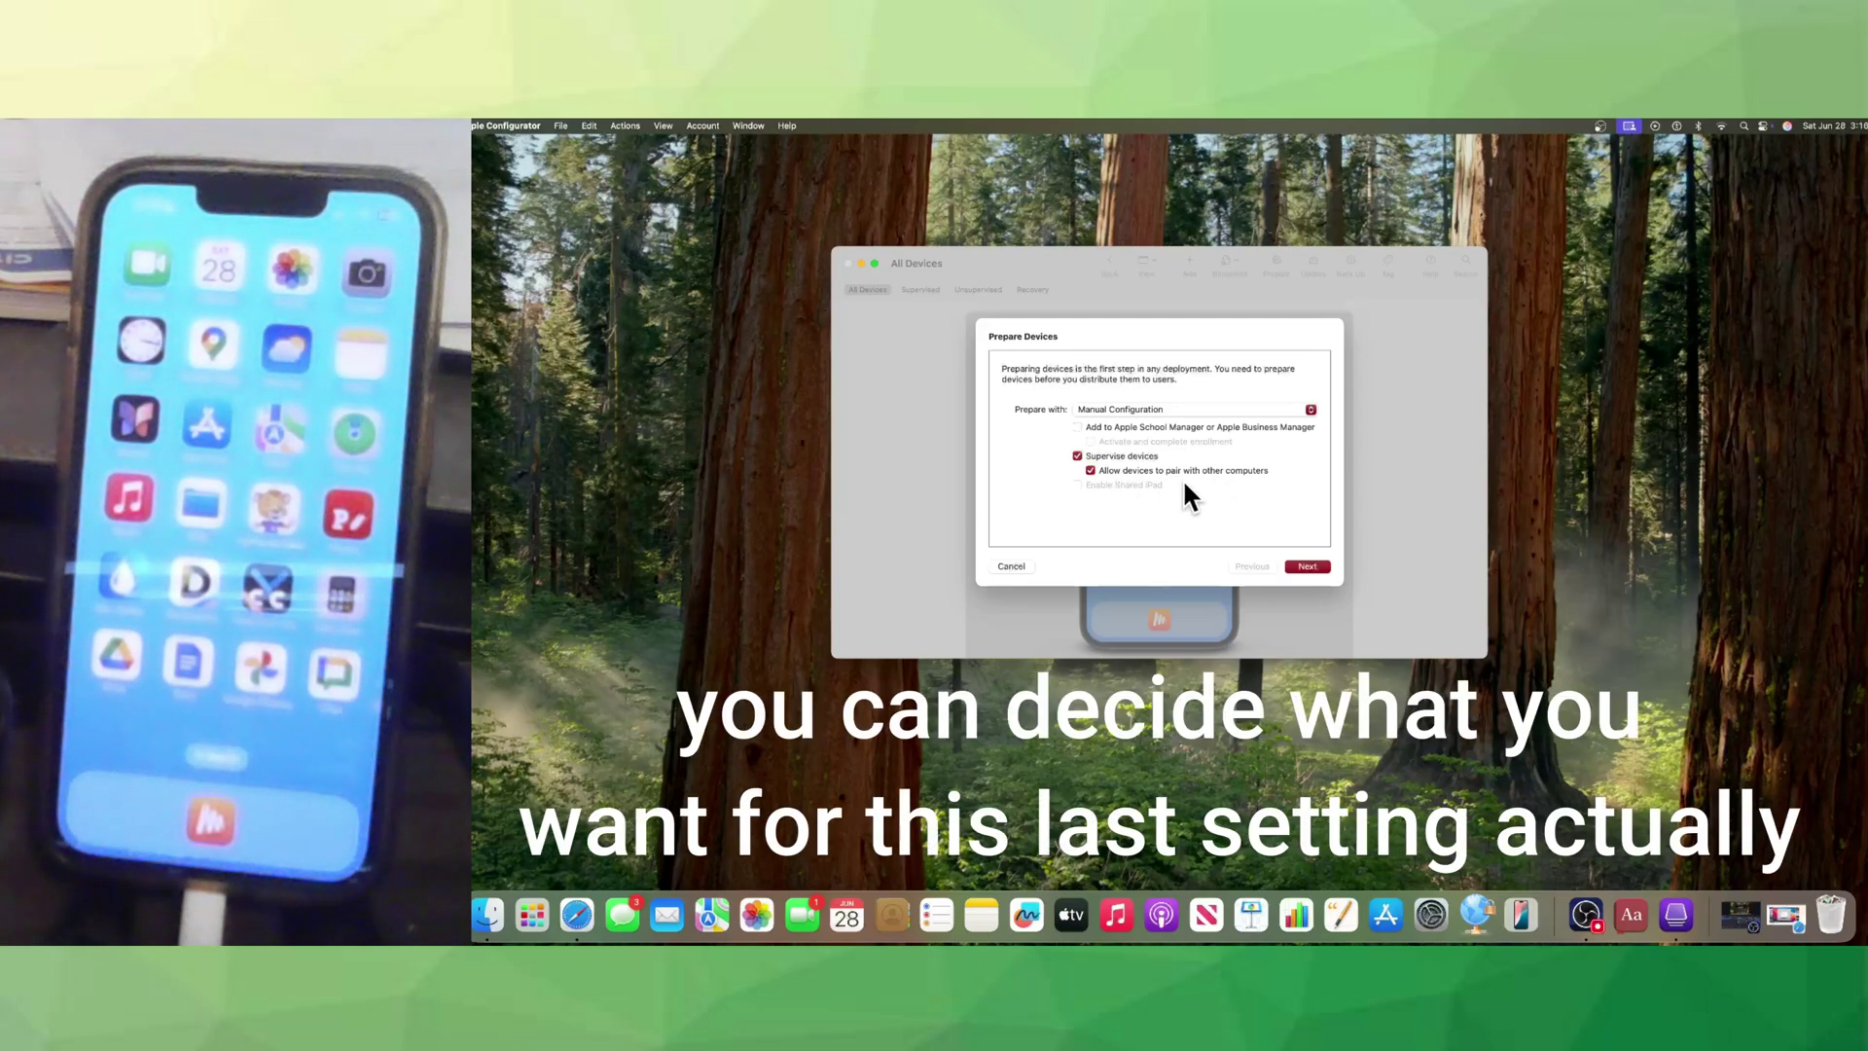
{"action": "left_click", "coordinate": [1306, 566]}
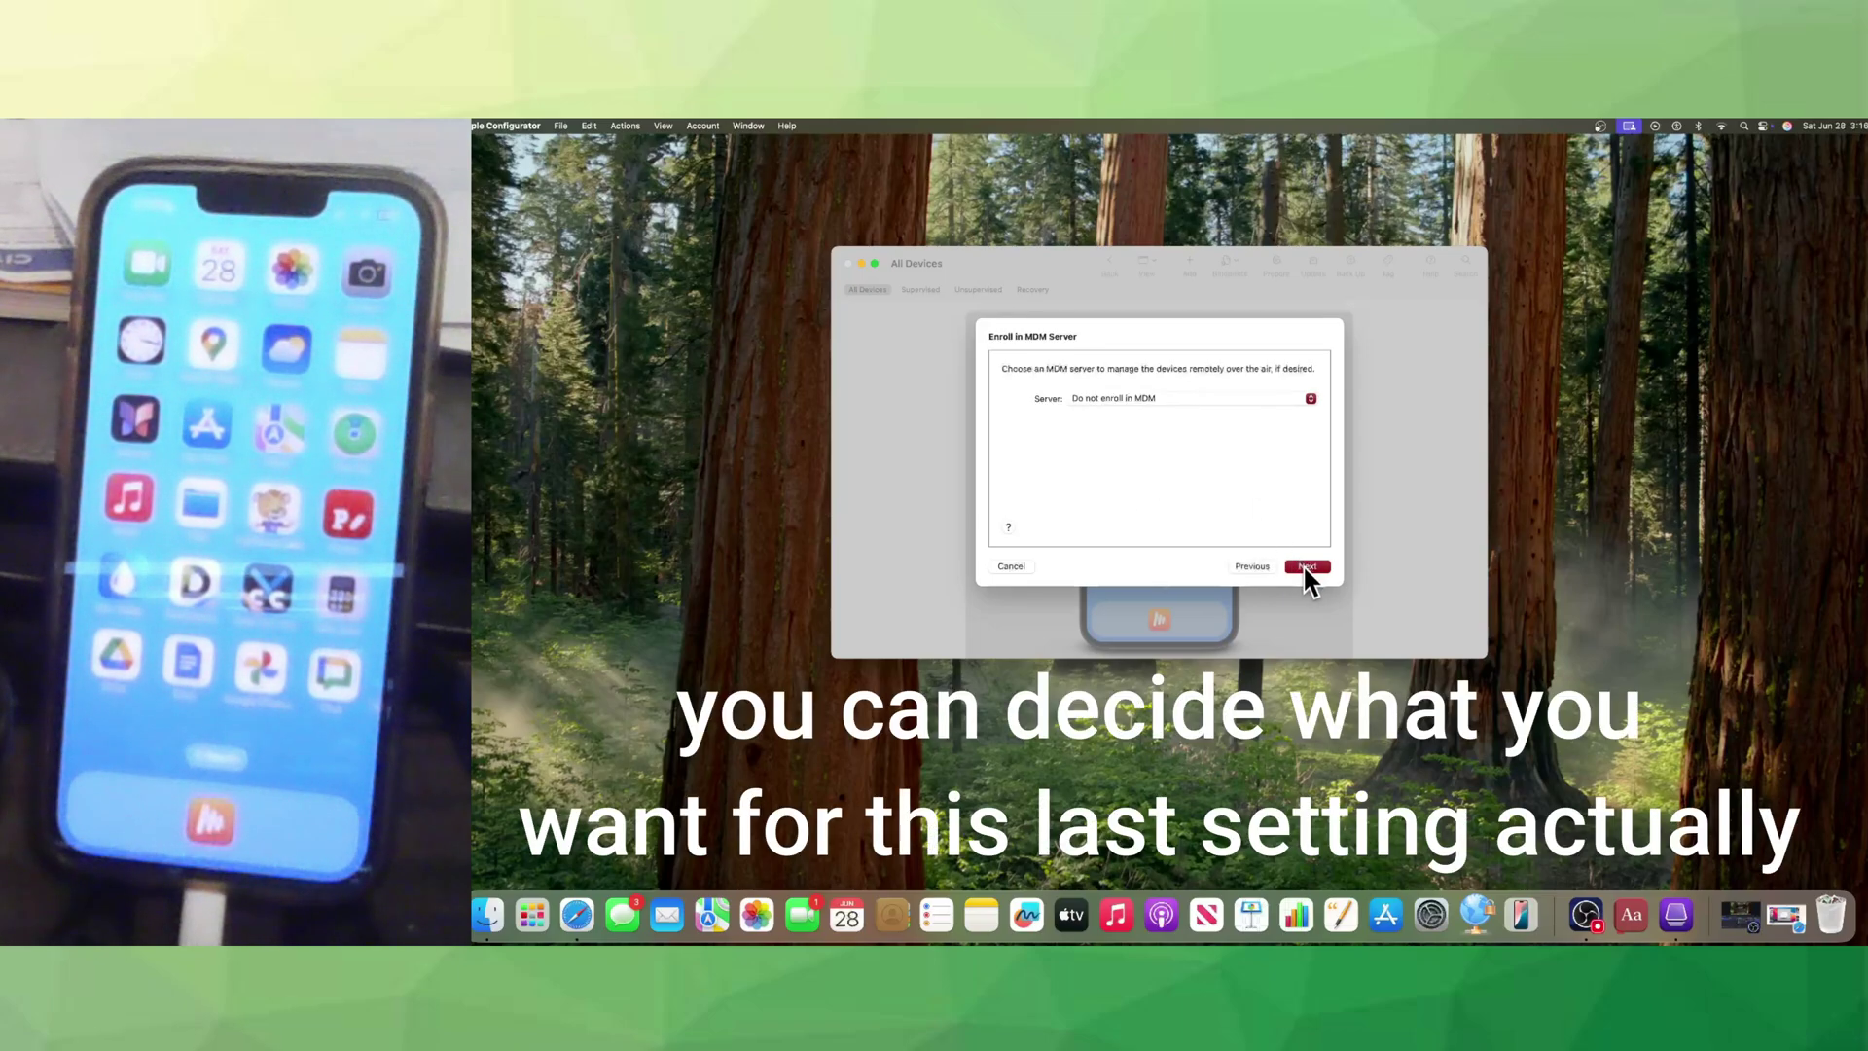
- Choose not to enroll the iPhone in MDM and skip the Apple School Manager or Apple Business Manager sign-in
{"action": "left_click", "coordinate": [1175, 407]}
{"action": "left_click", "coordinate": [1176, 400]}
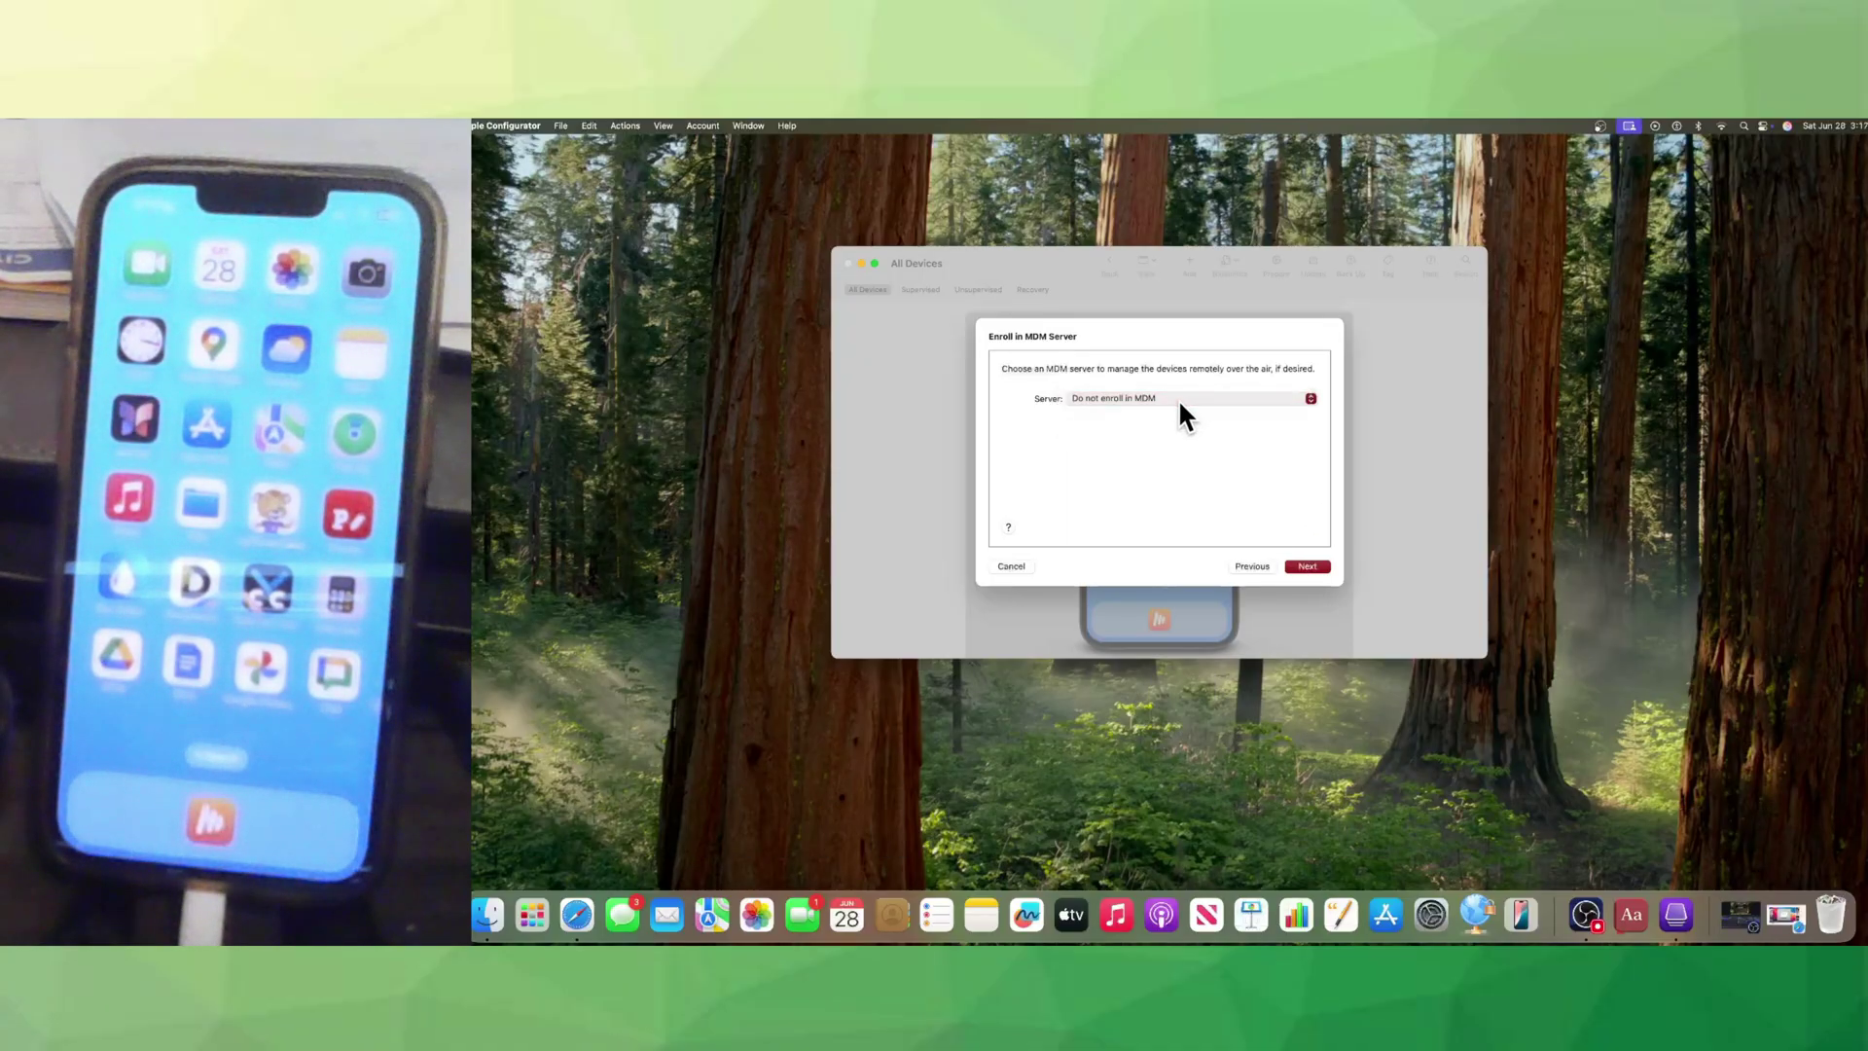
{"action": "left_click", "coordinate": [1306, 567]}
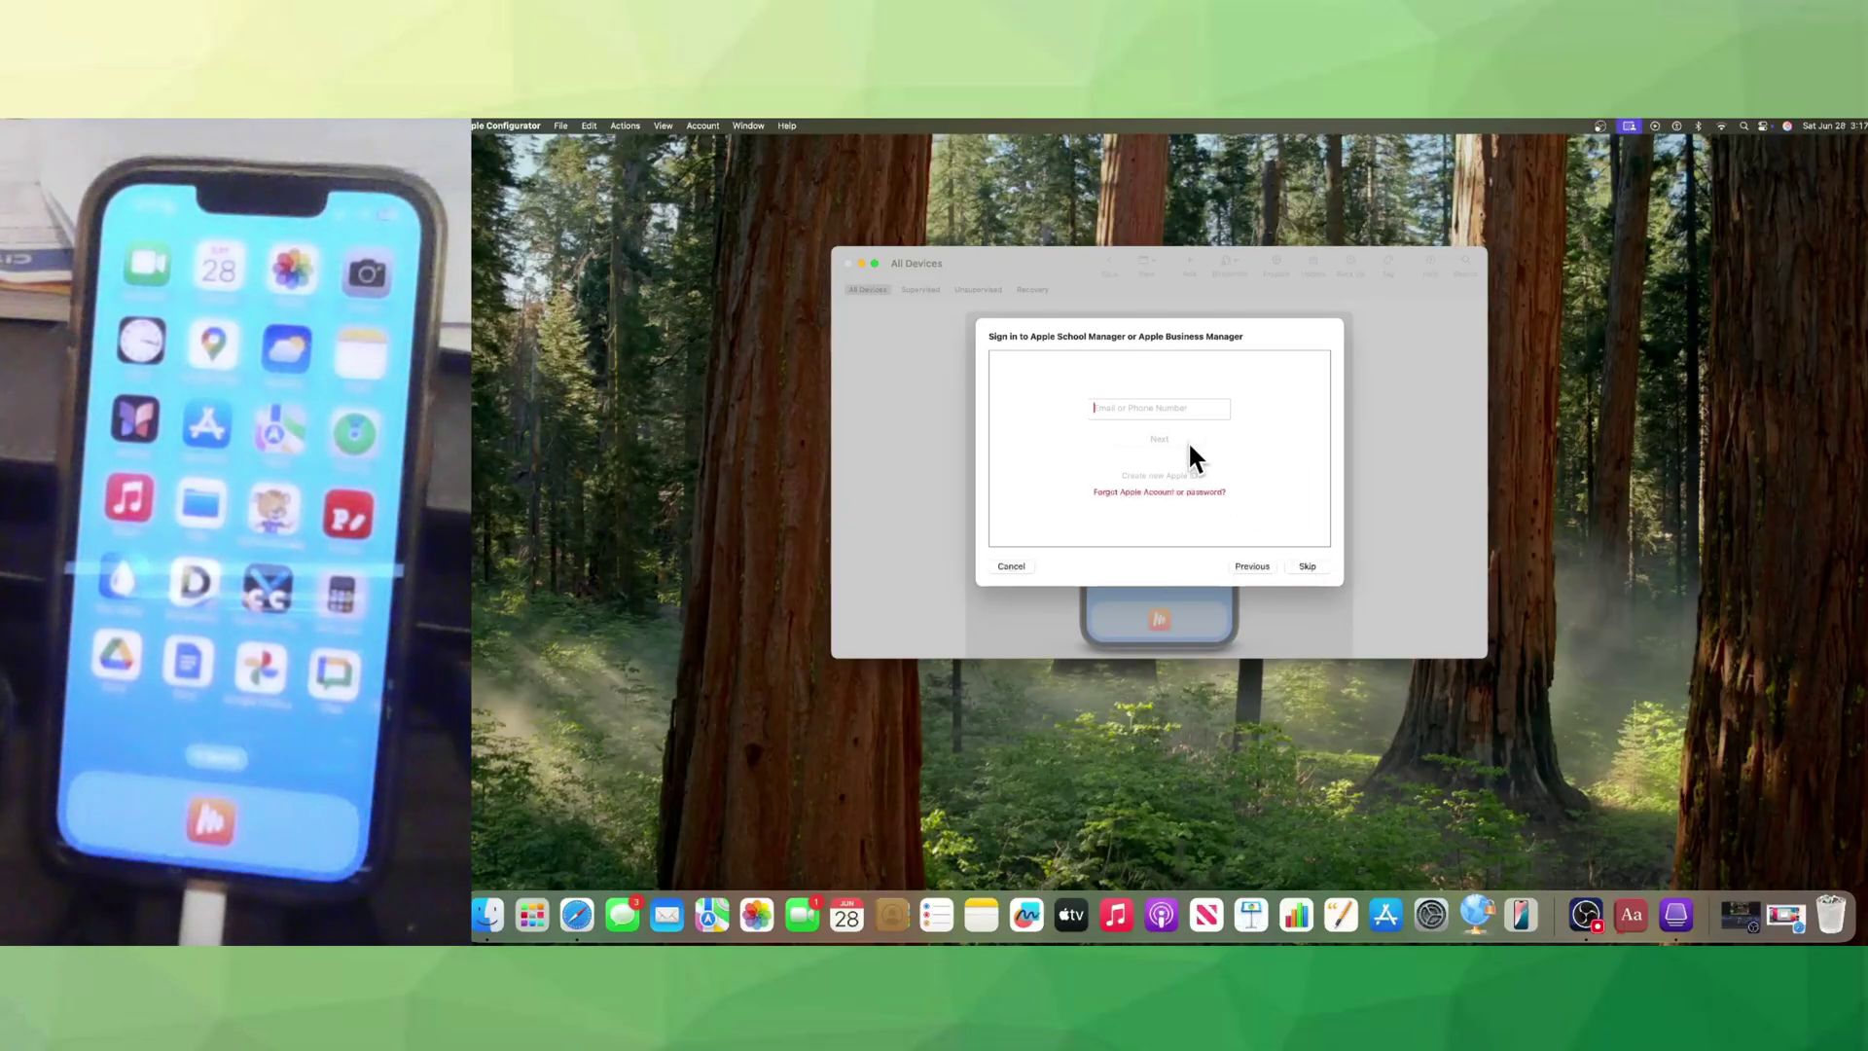
{"action": "left_click", "coordinate": [1314, 564]}
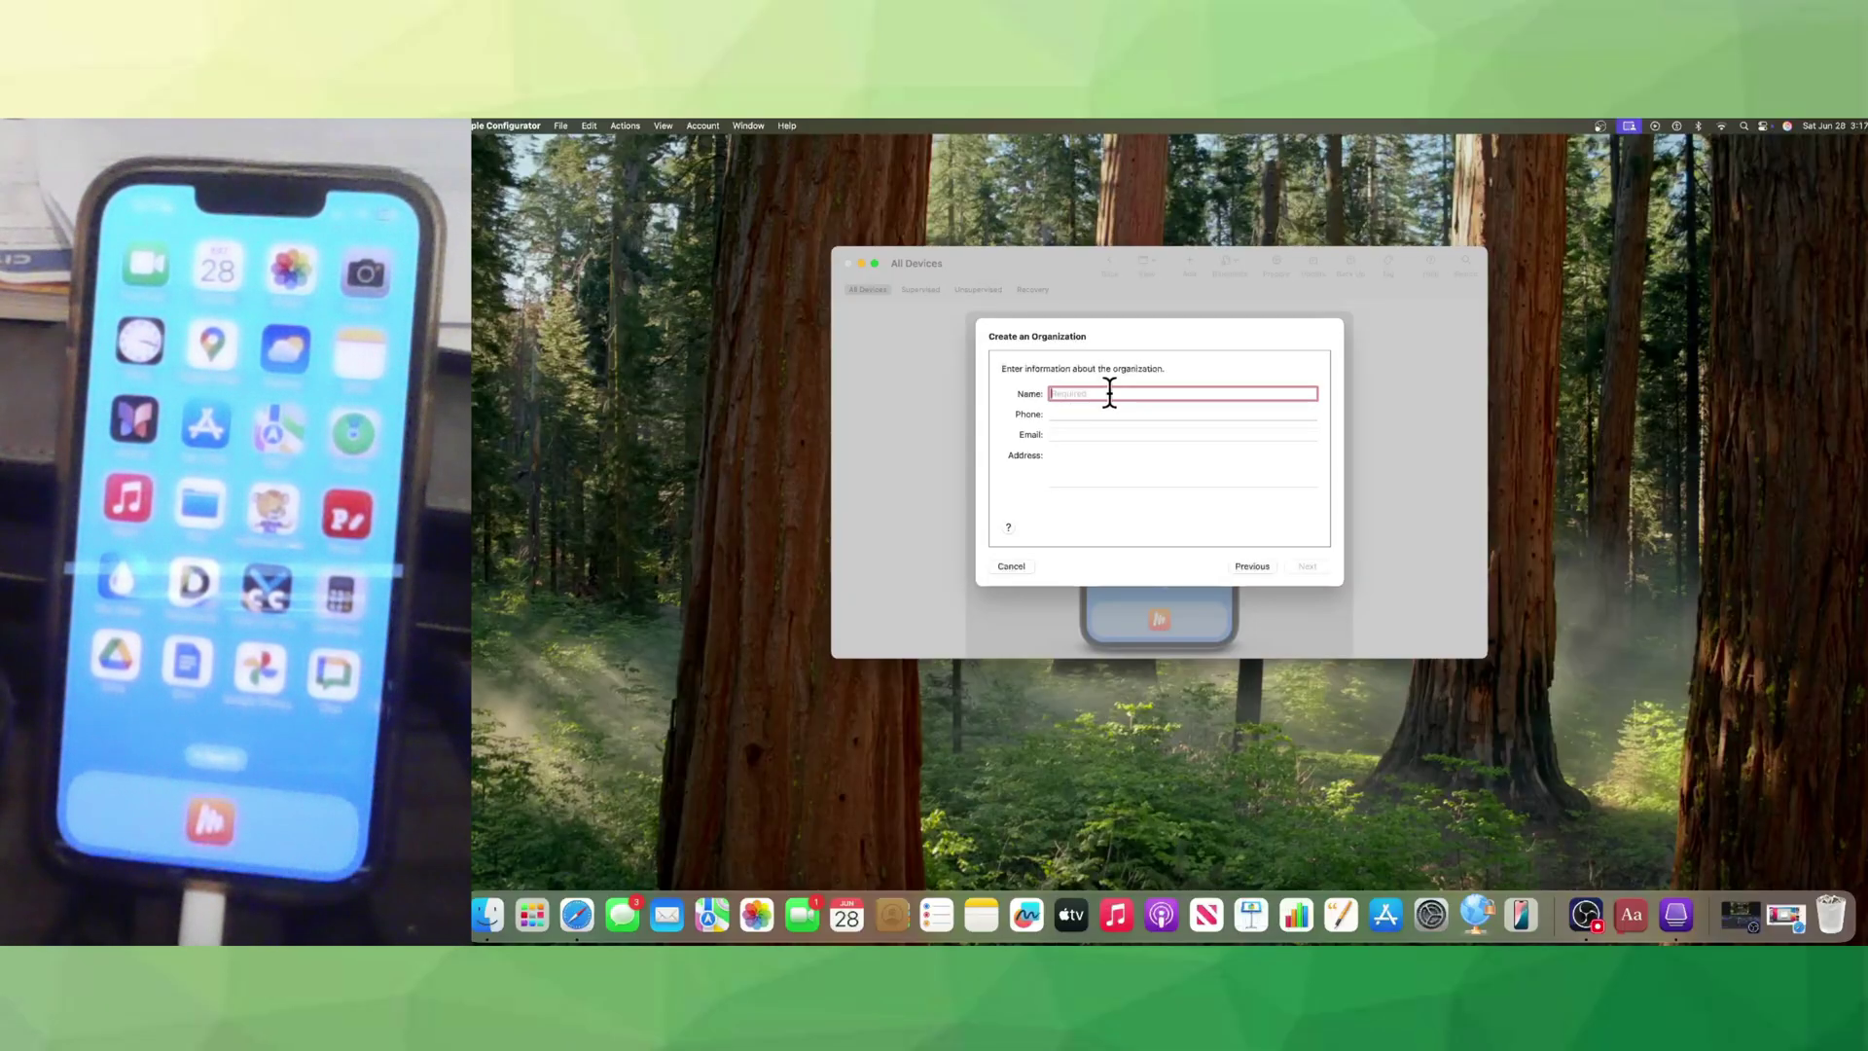
- Create the organization "Freedom for Christ" with a new supervision identity and prepare the iPhone with all Setup Assistant steps shown
{"action": "type", "text": "Freedom for Christ"}
{"action": "left_click", "coordinate": [1314, 566]}
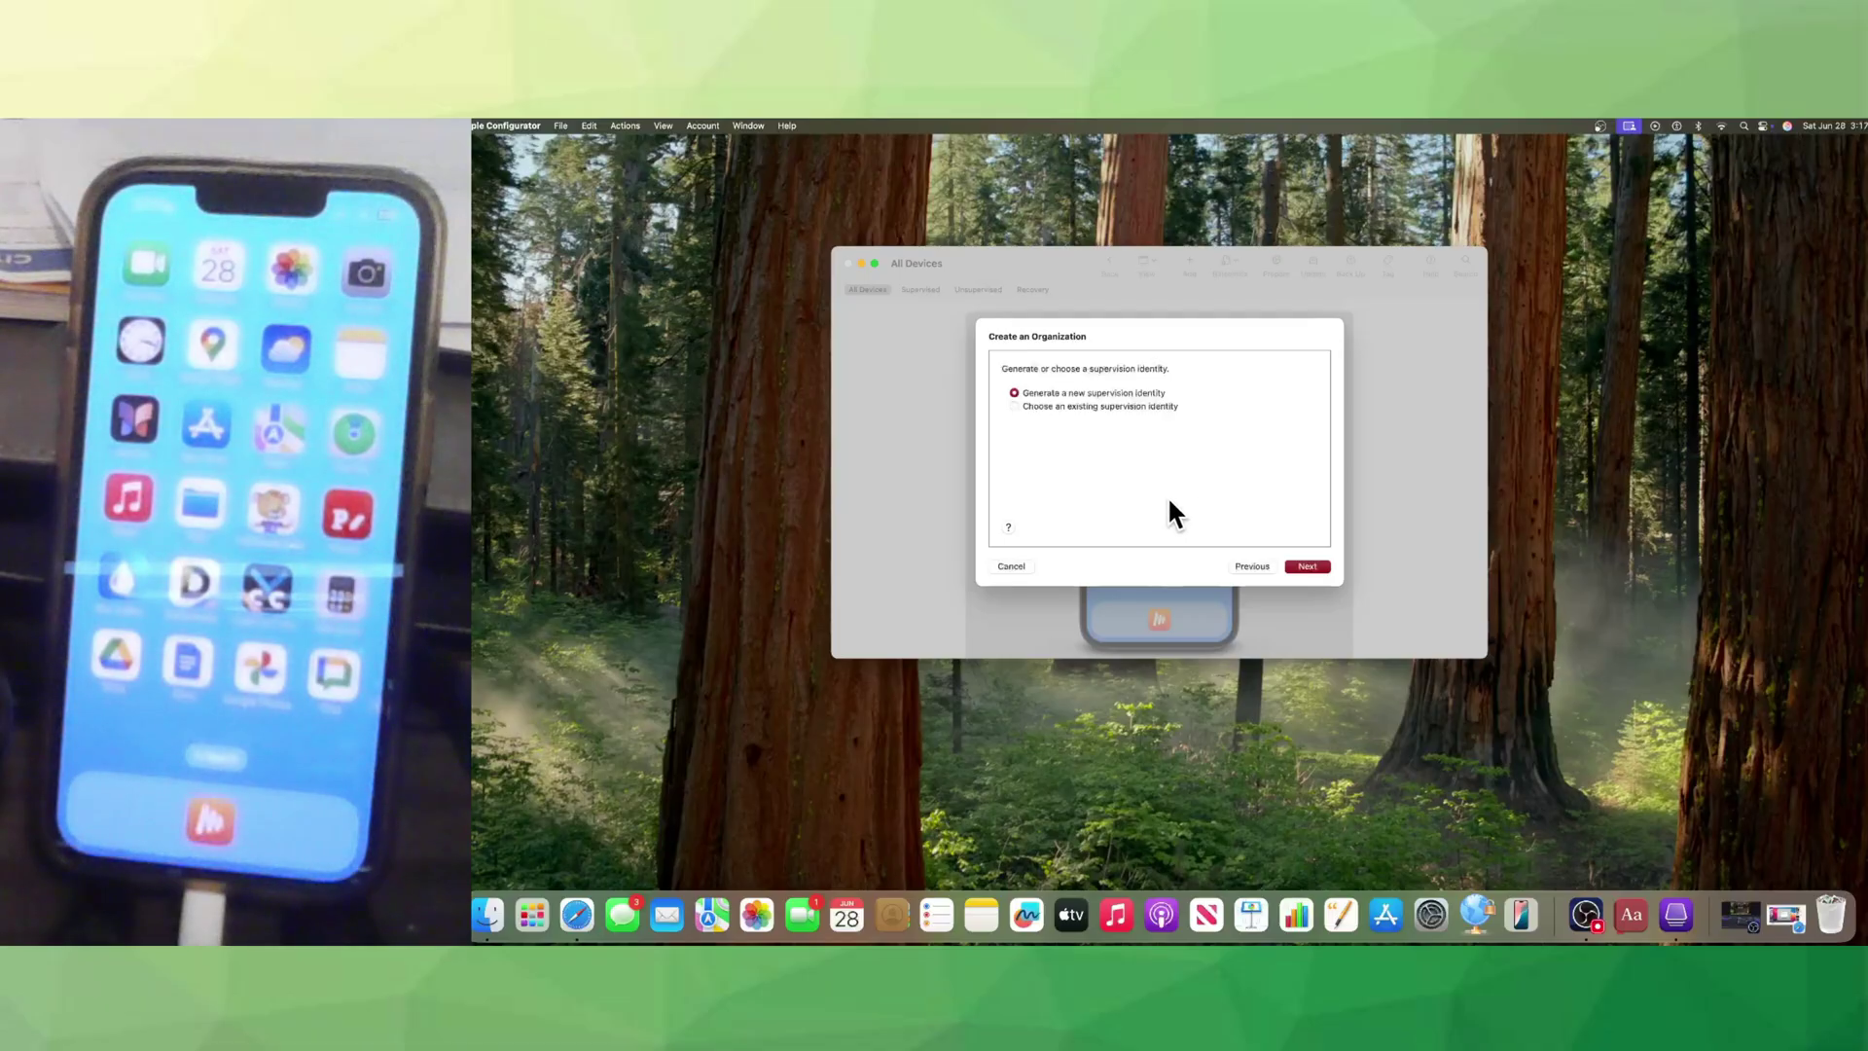
{"action": "left_click", "coordinate": [1312, 564]}
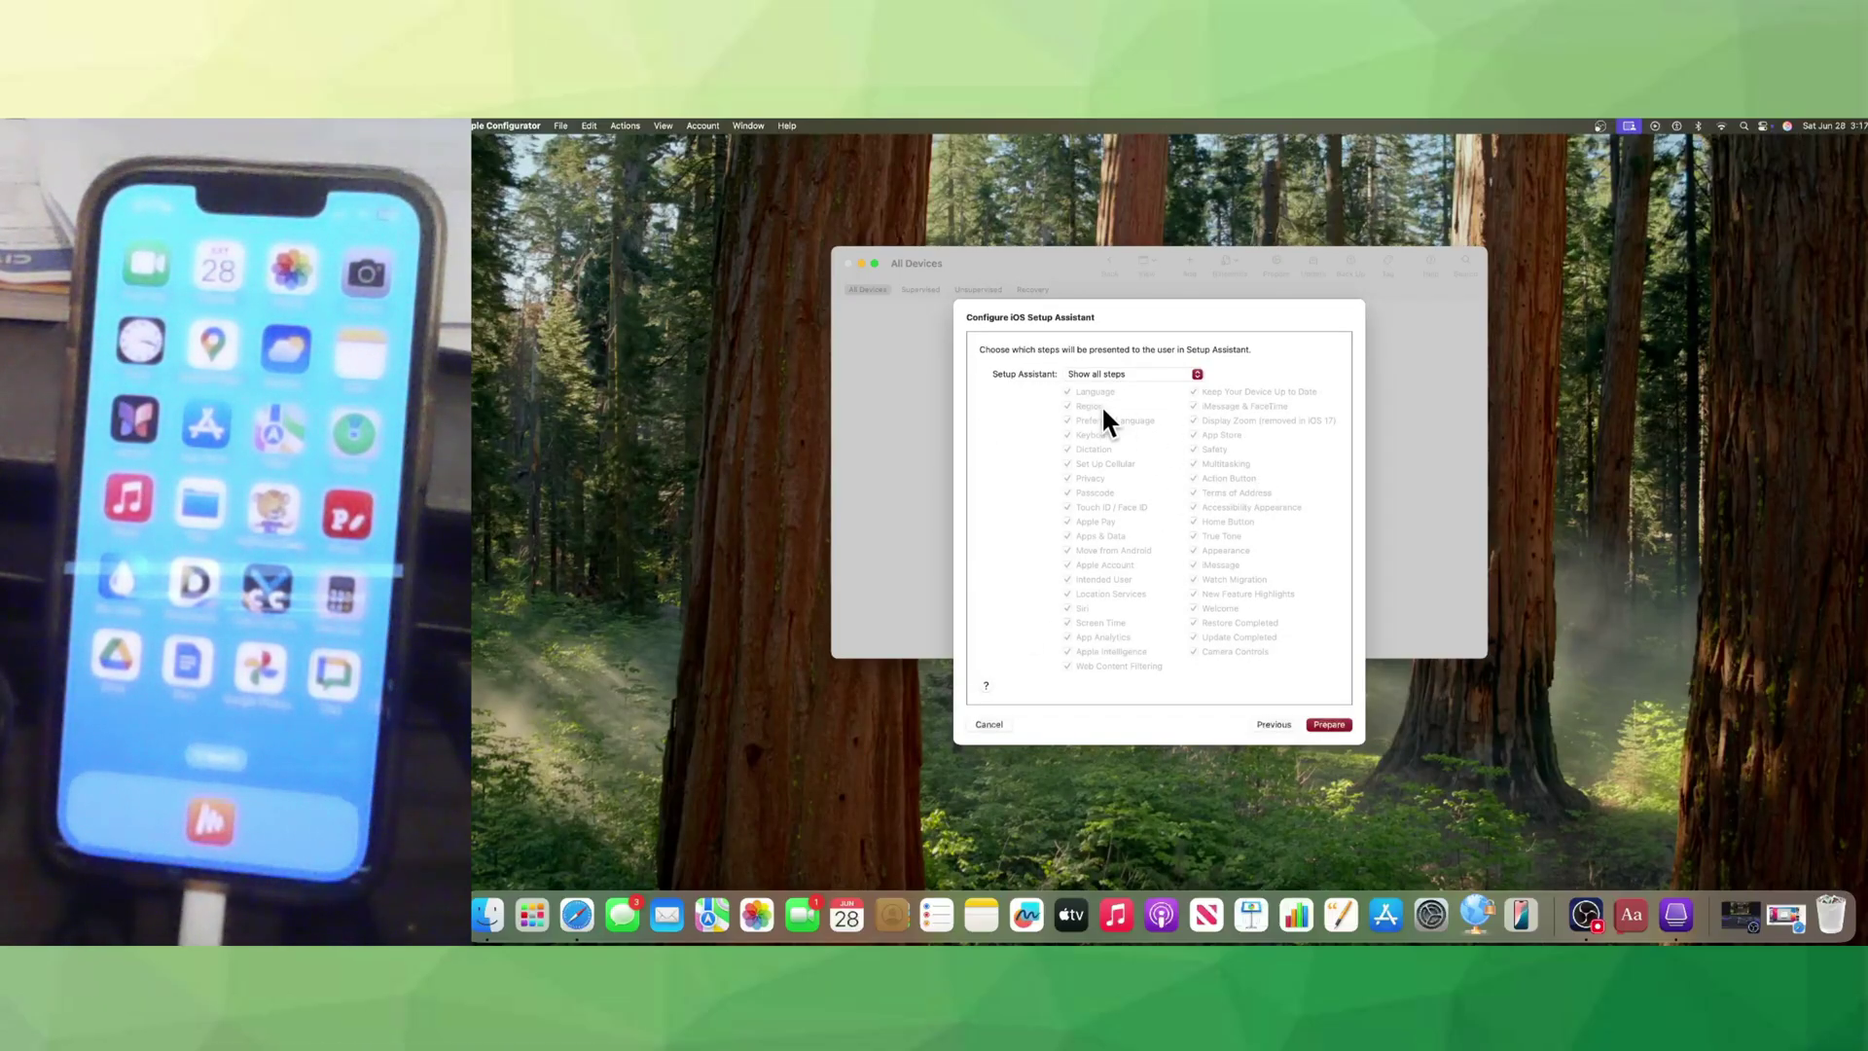
{"action": "left_click", "coordinate": [1329, 724]}
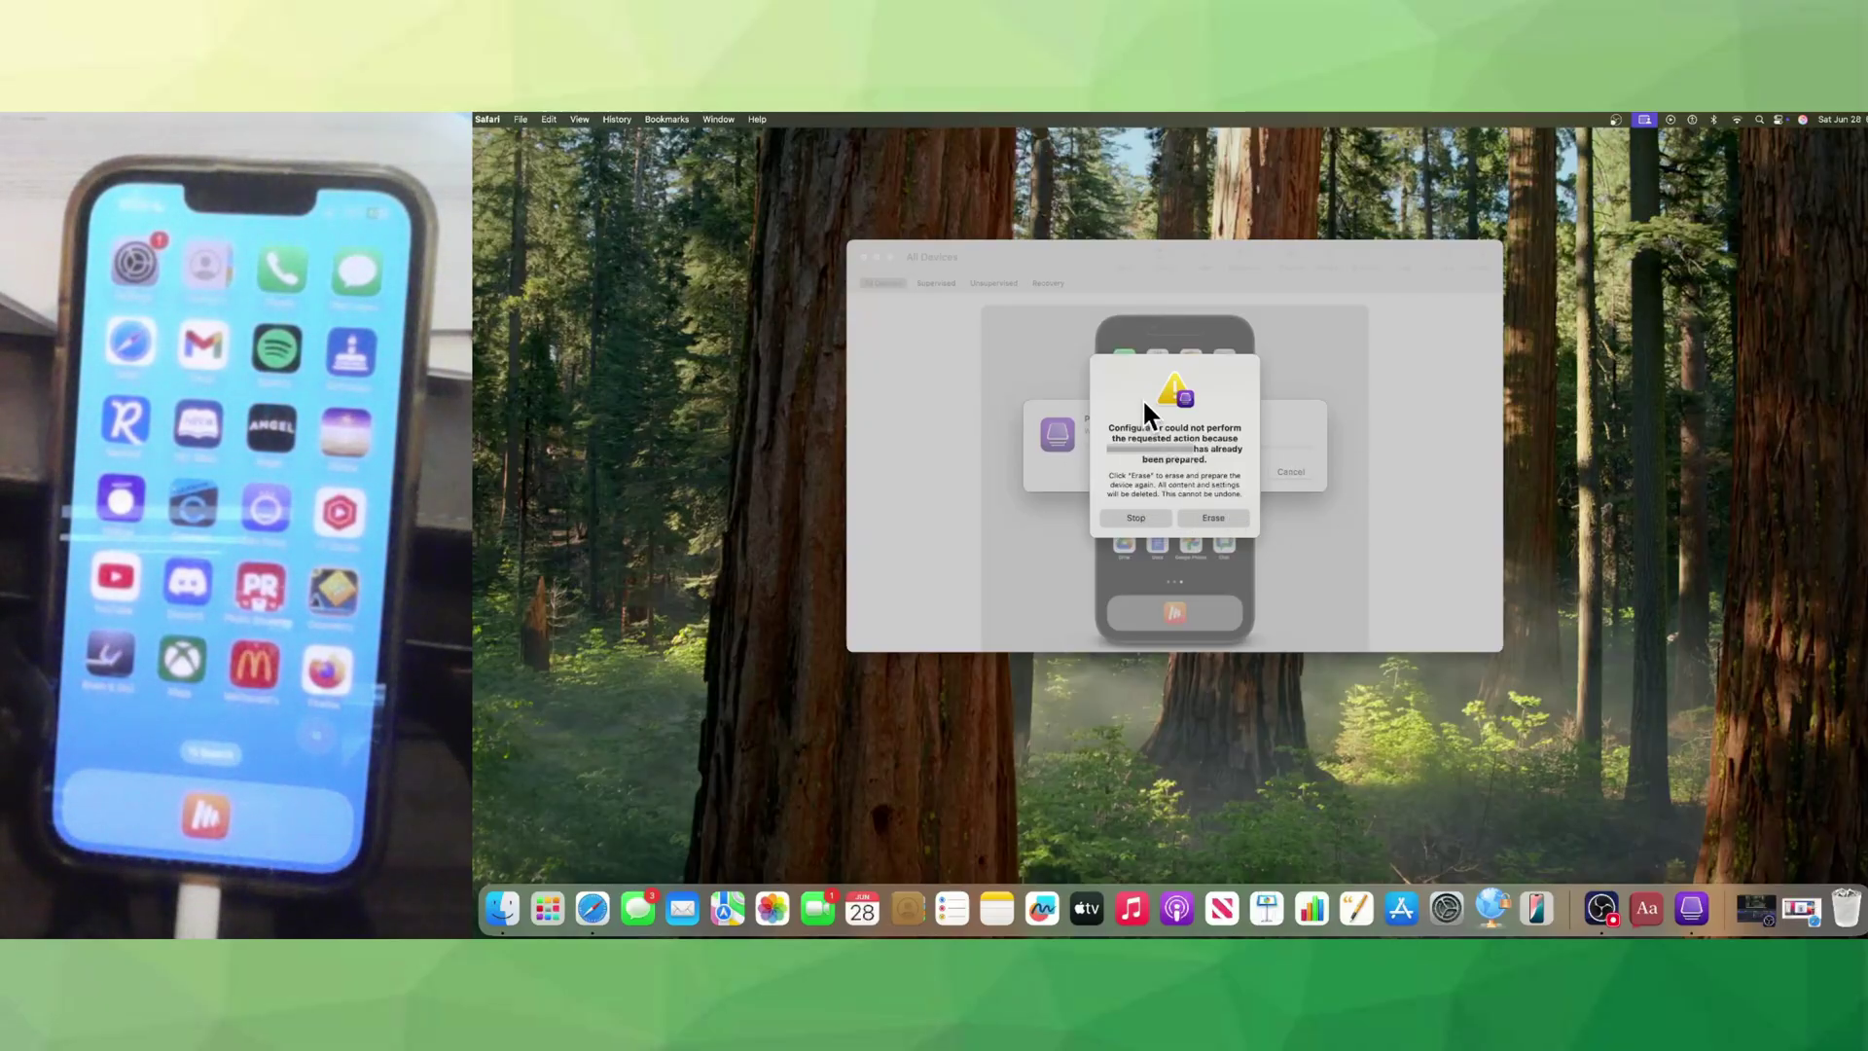
- Erase the iPhone and prepare it again with Manual Configuration, keeping it supervised and allowed to pair with other computers
{"action": "left_click", "coordinate": [1210, 516]}
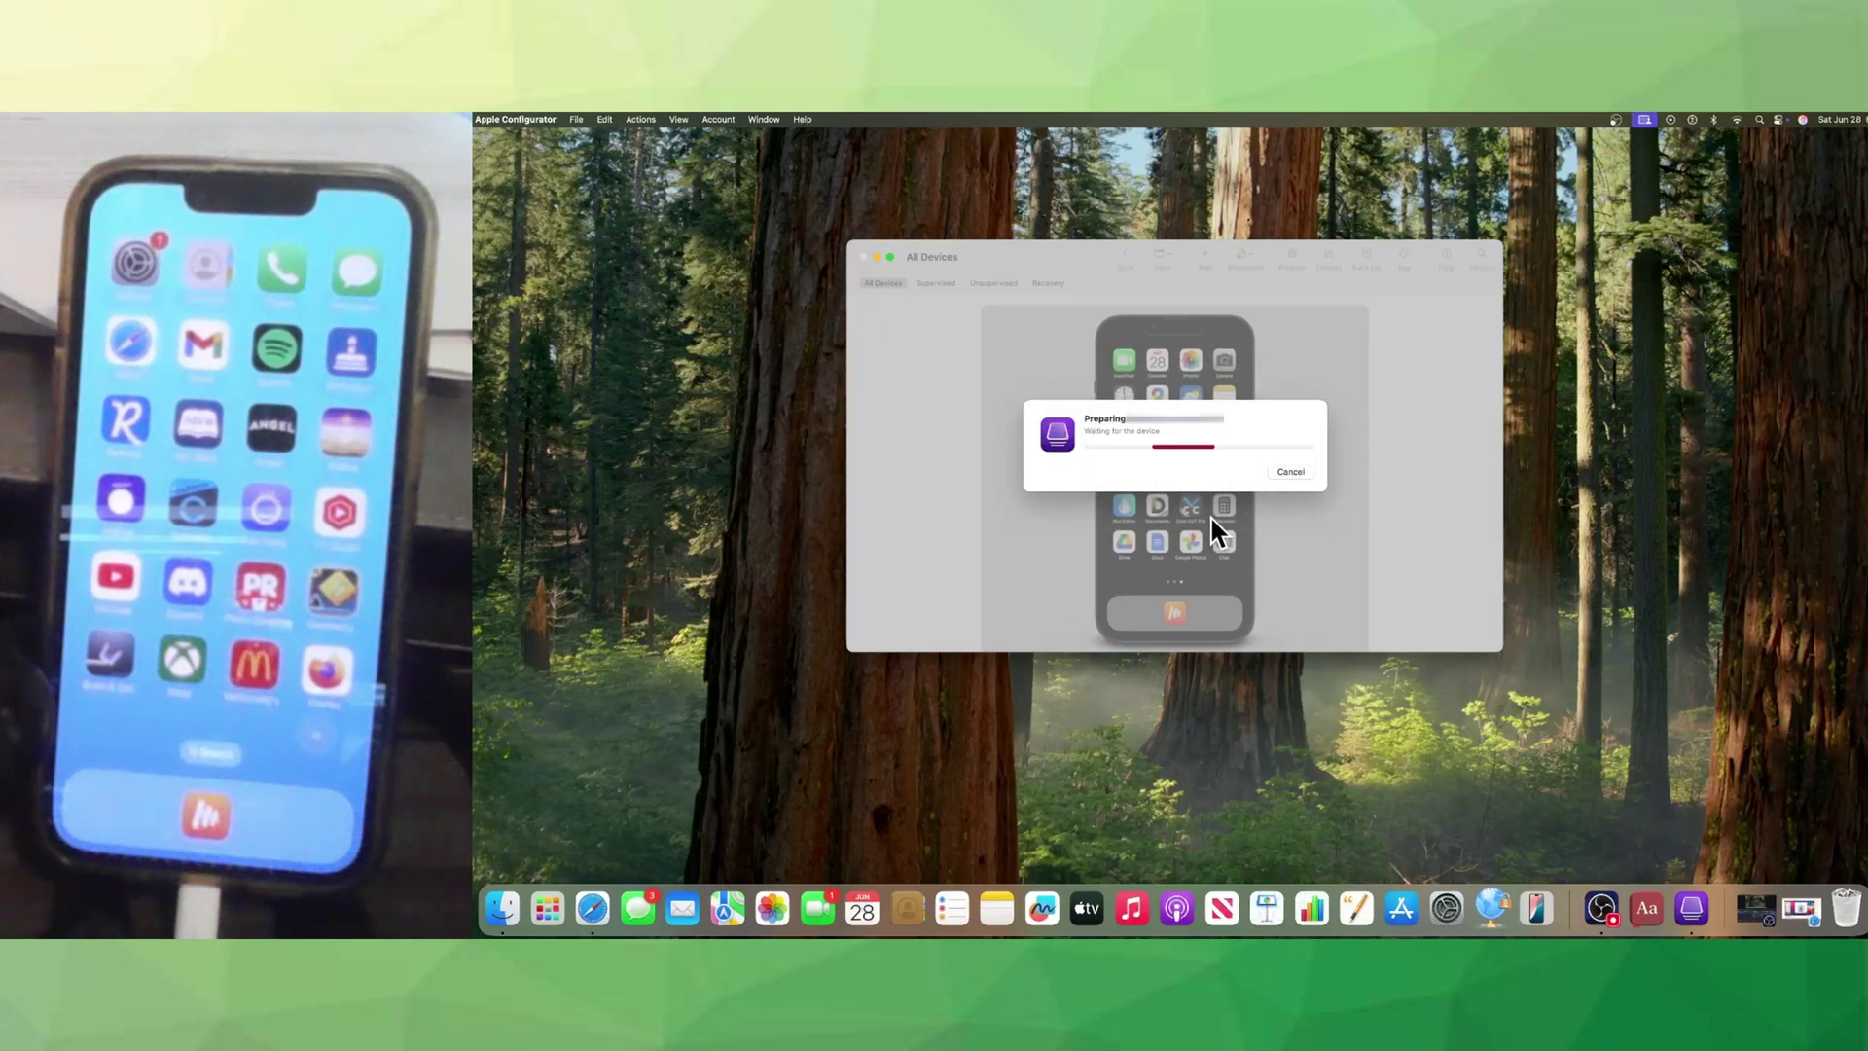
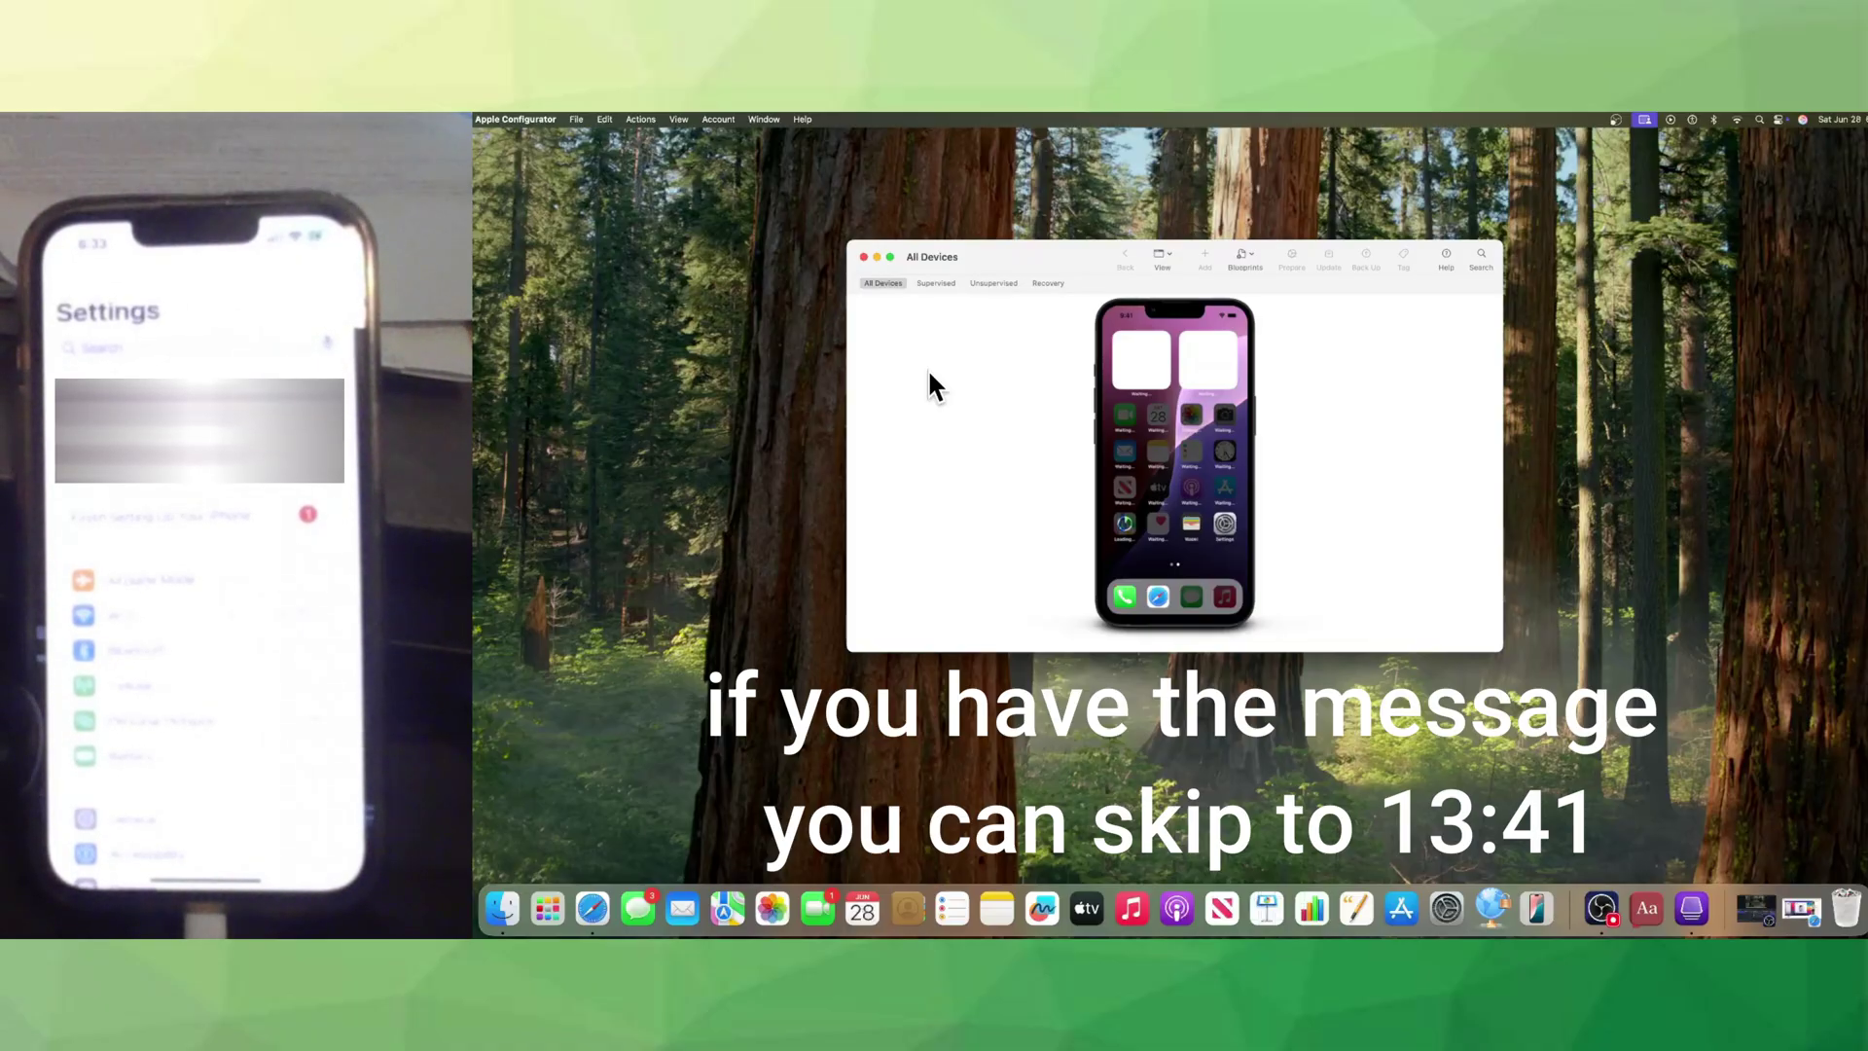
{"action": "left_click", "coordinate": [1160, 465]}
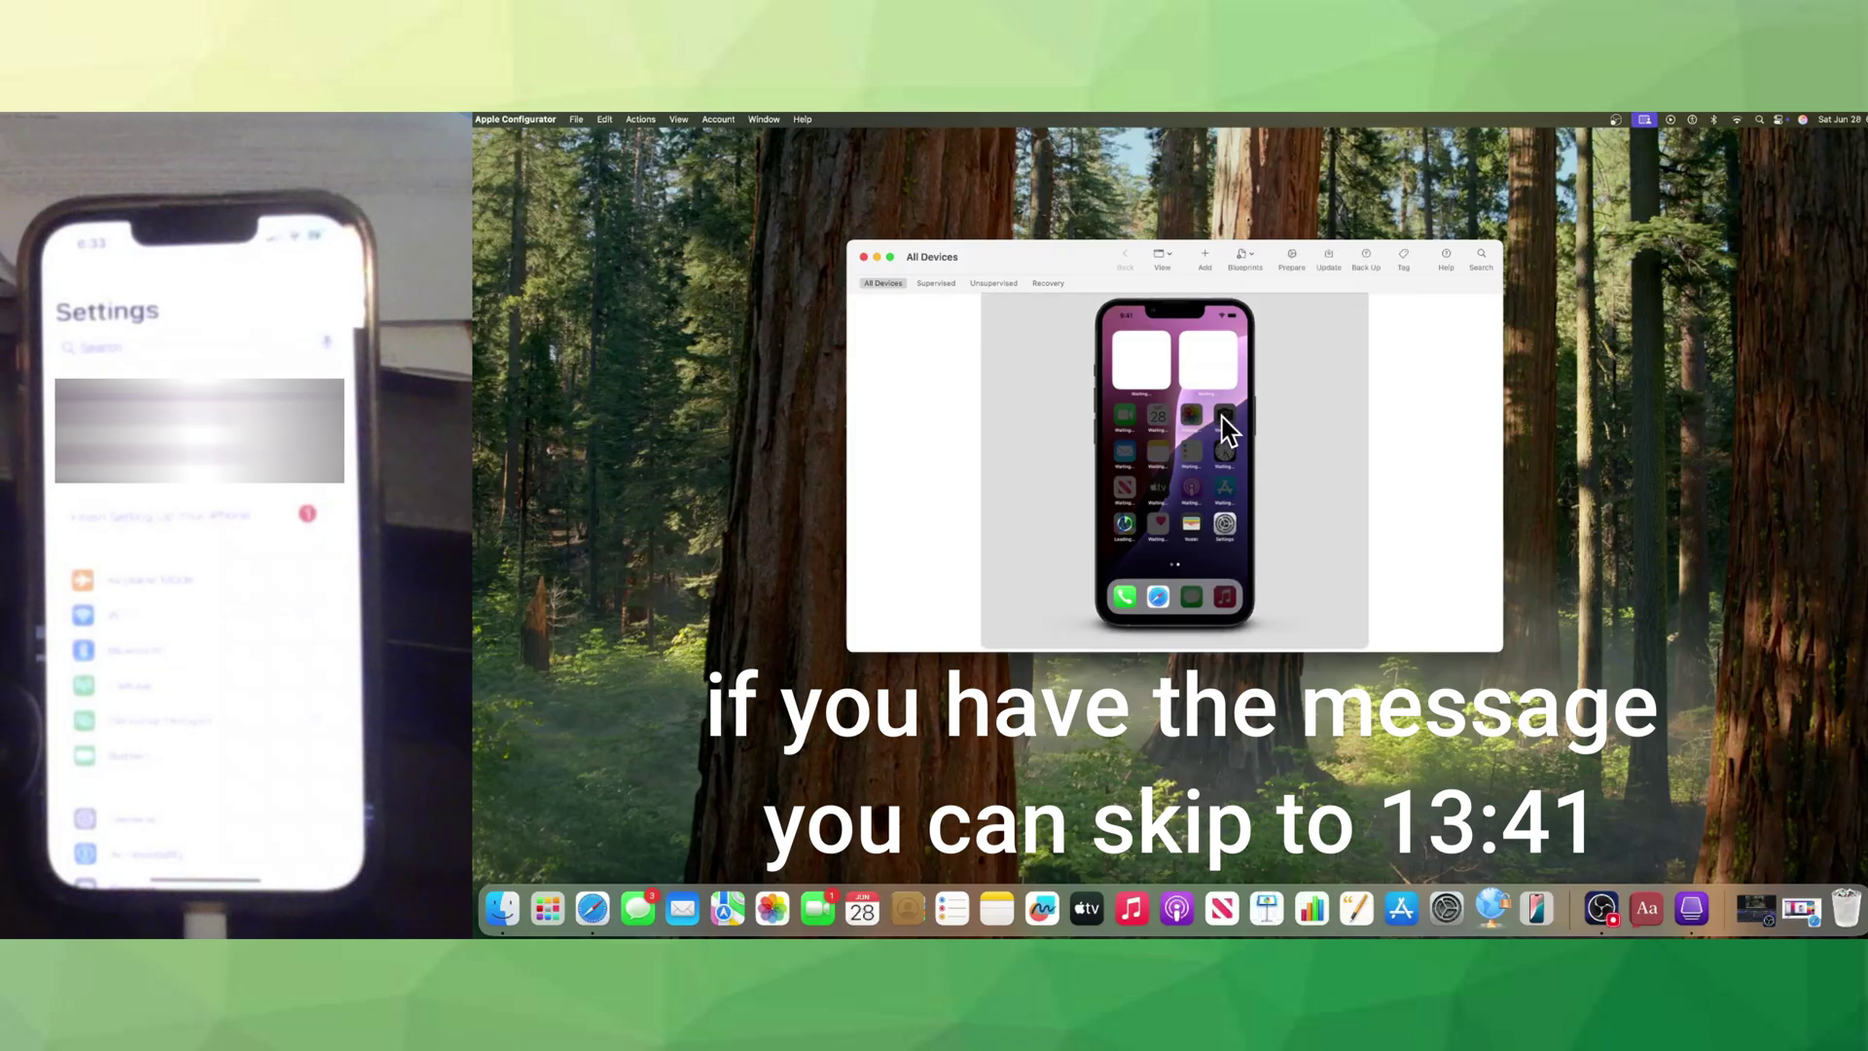
{"action": "left_click", "coordinate": [1291, 257]}
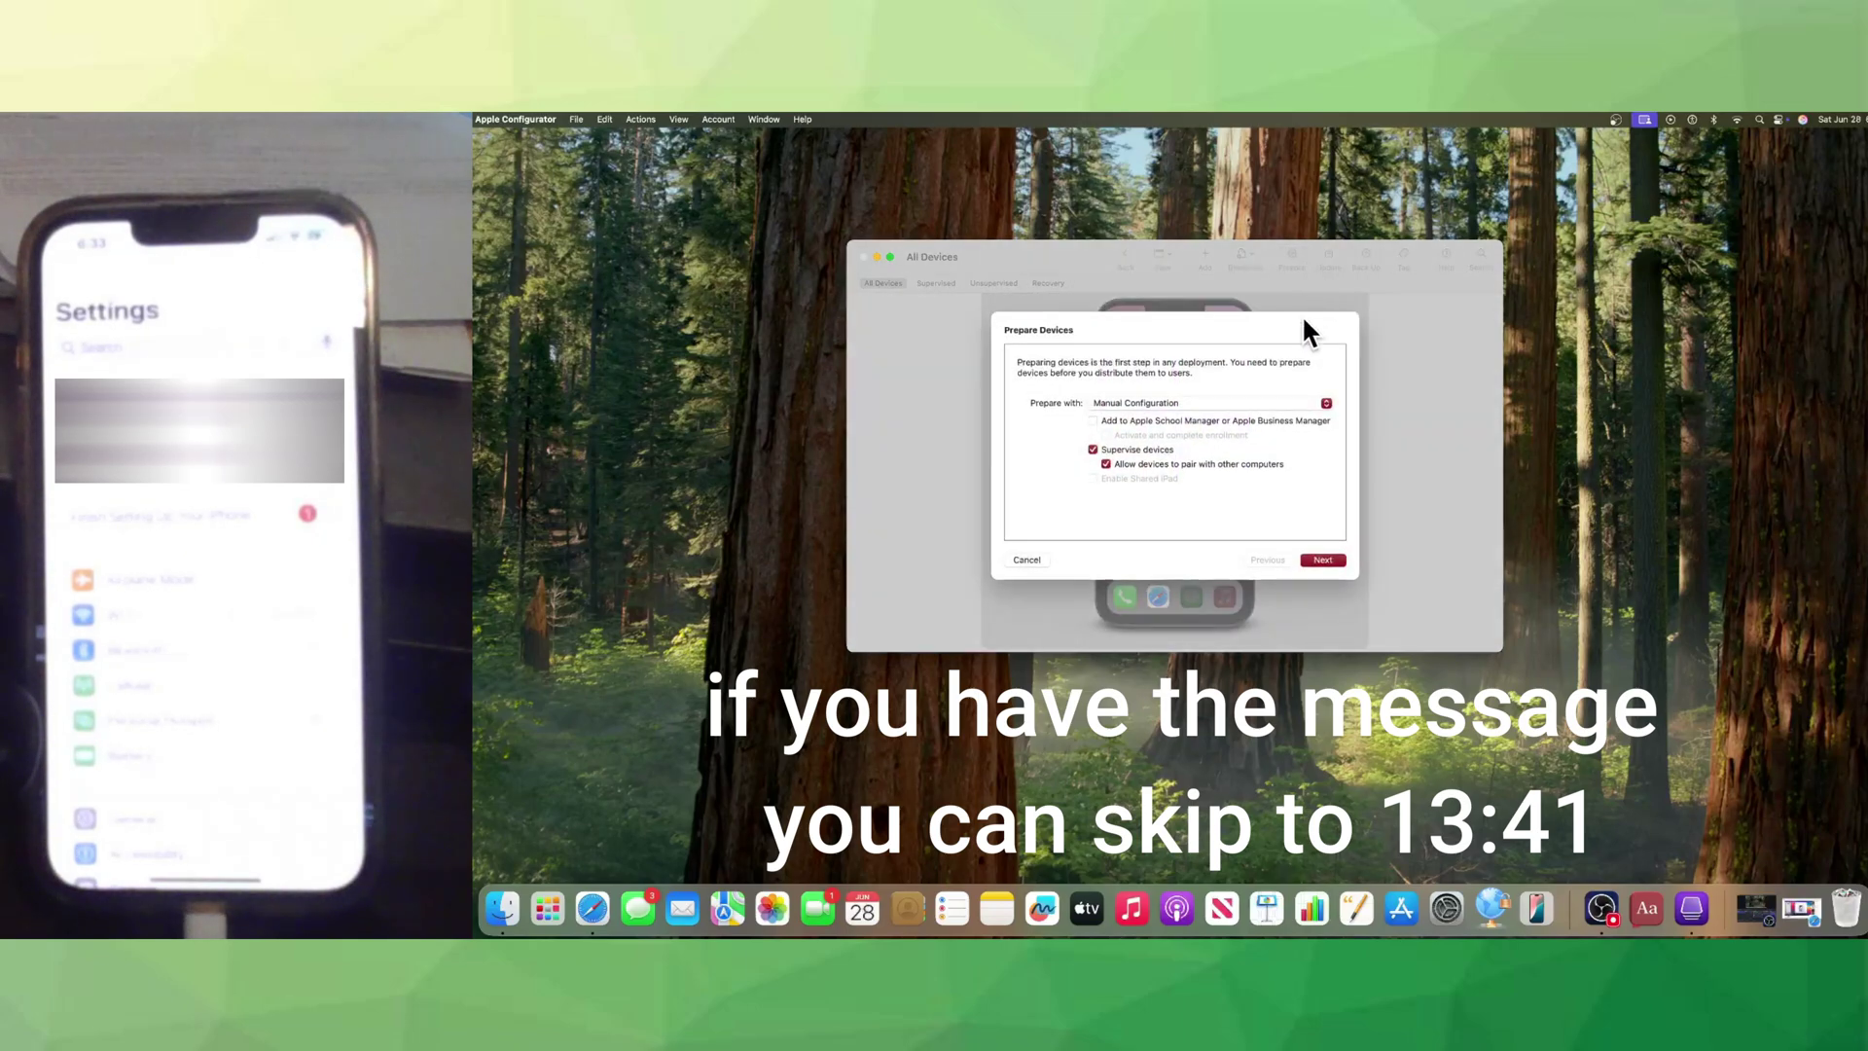
{"action": "left_click", "coordinate": [1328, 558]}
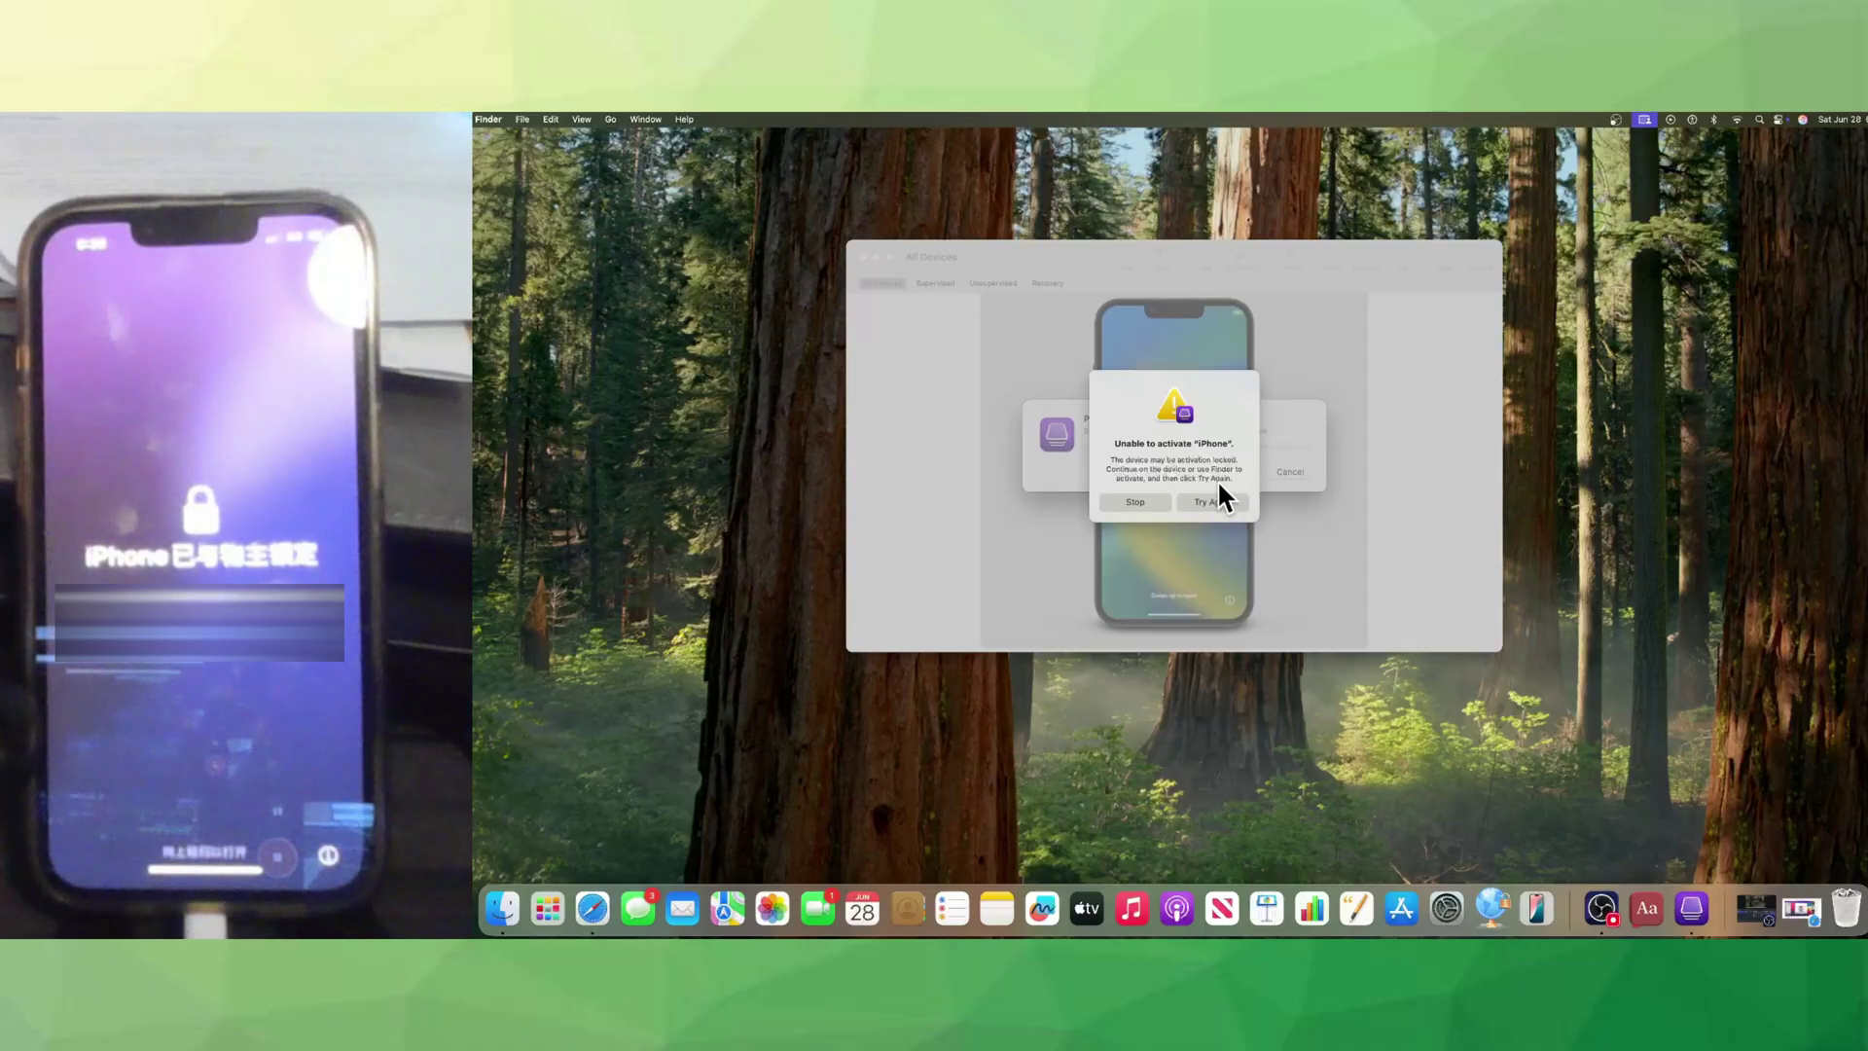
- Remove the iPhone's Activation Lock in Finder by entering the Apple account and its password, and retry the activation in Apple Configurator
{"action": "left_click", "coordinate": [506, 905]}
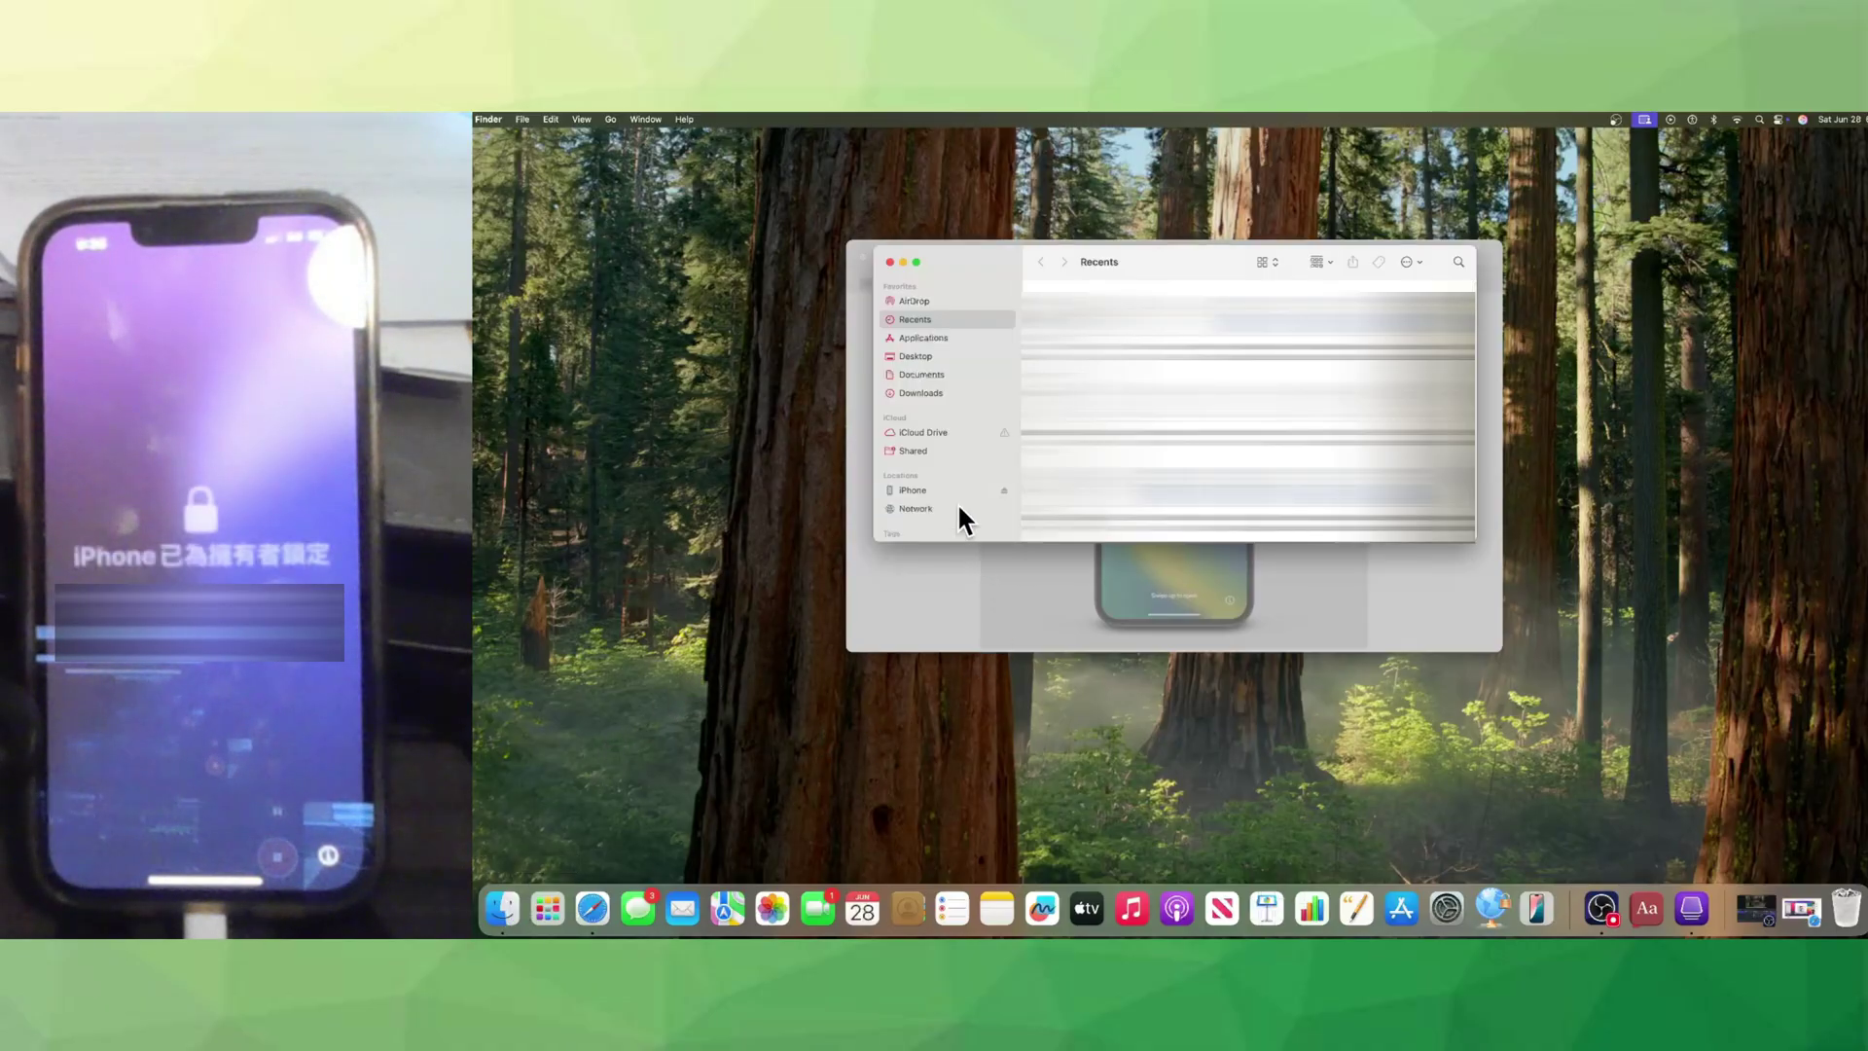
{"action": "left_click", "coordinate": [924, 491]}
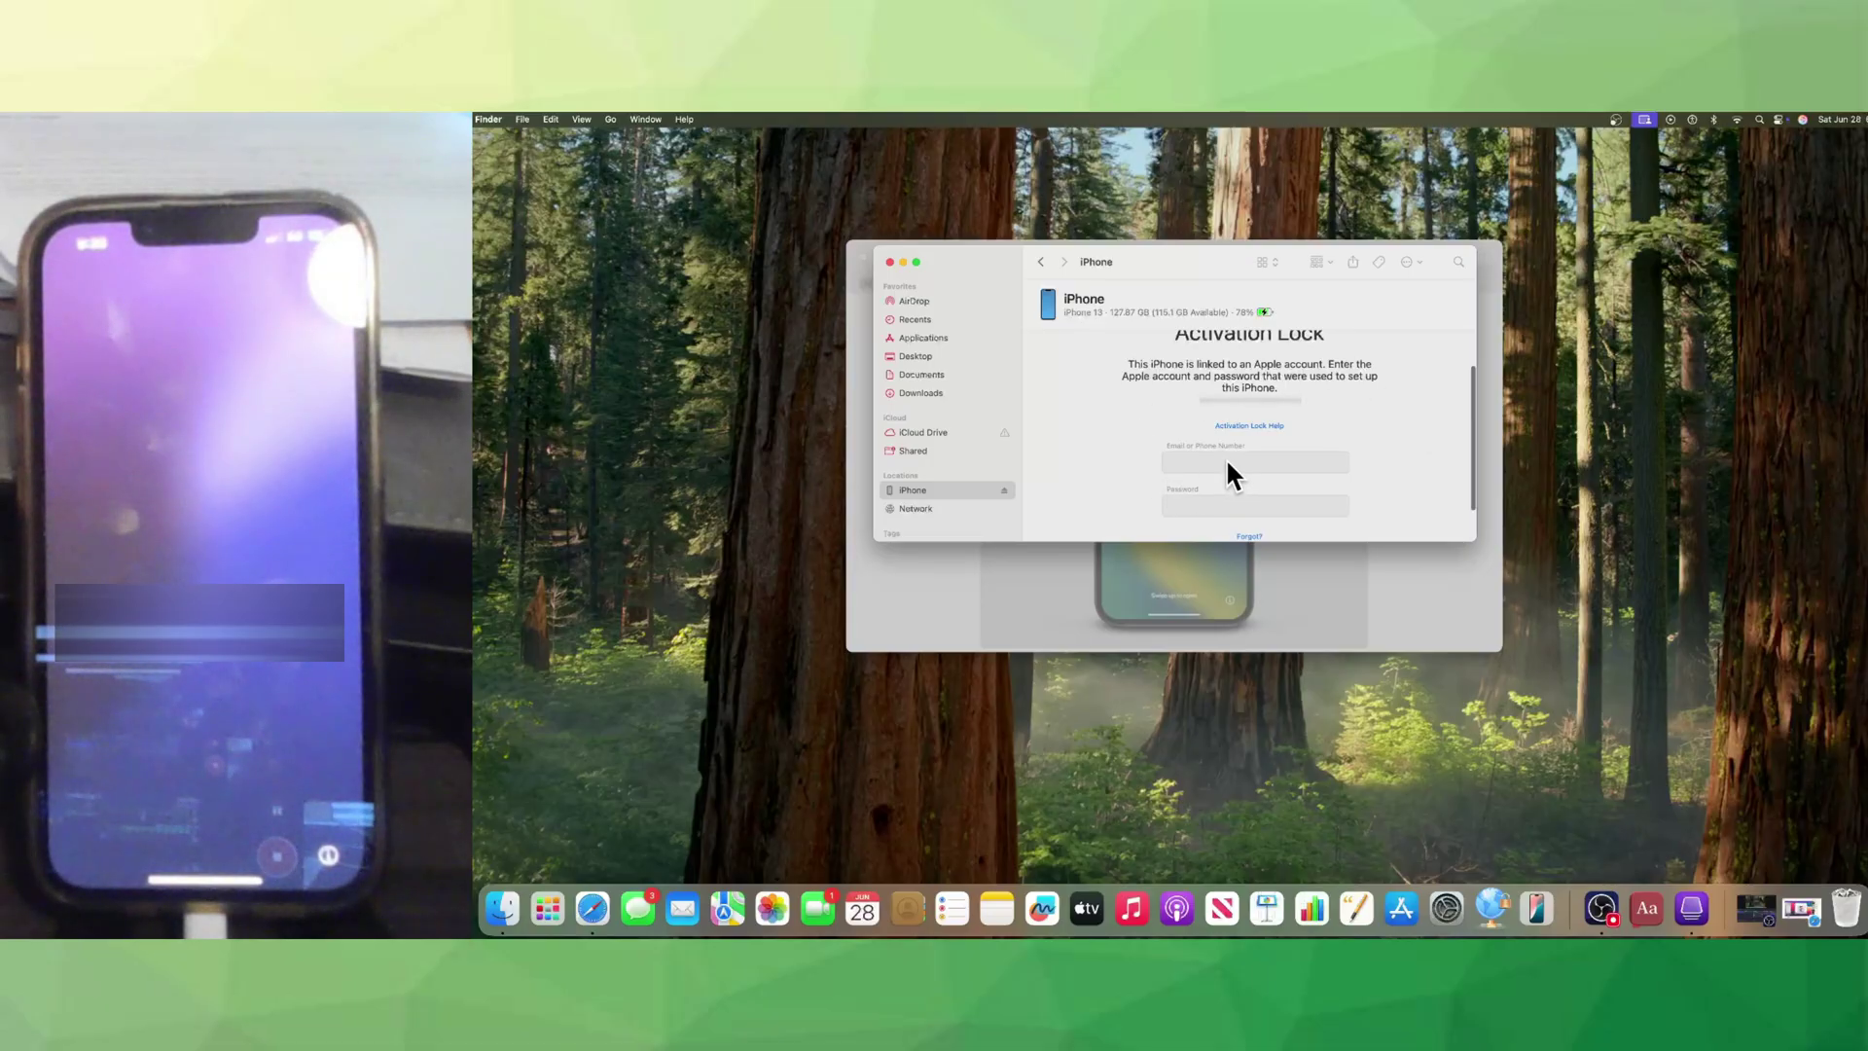
{"action": "scroll", "coordinate": [1231, 491], "scroll_direction": "down", "scroll_amount": 2}
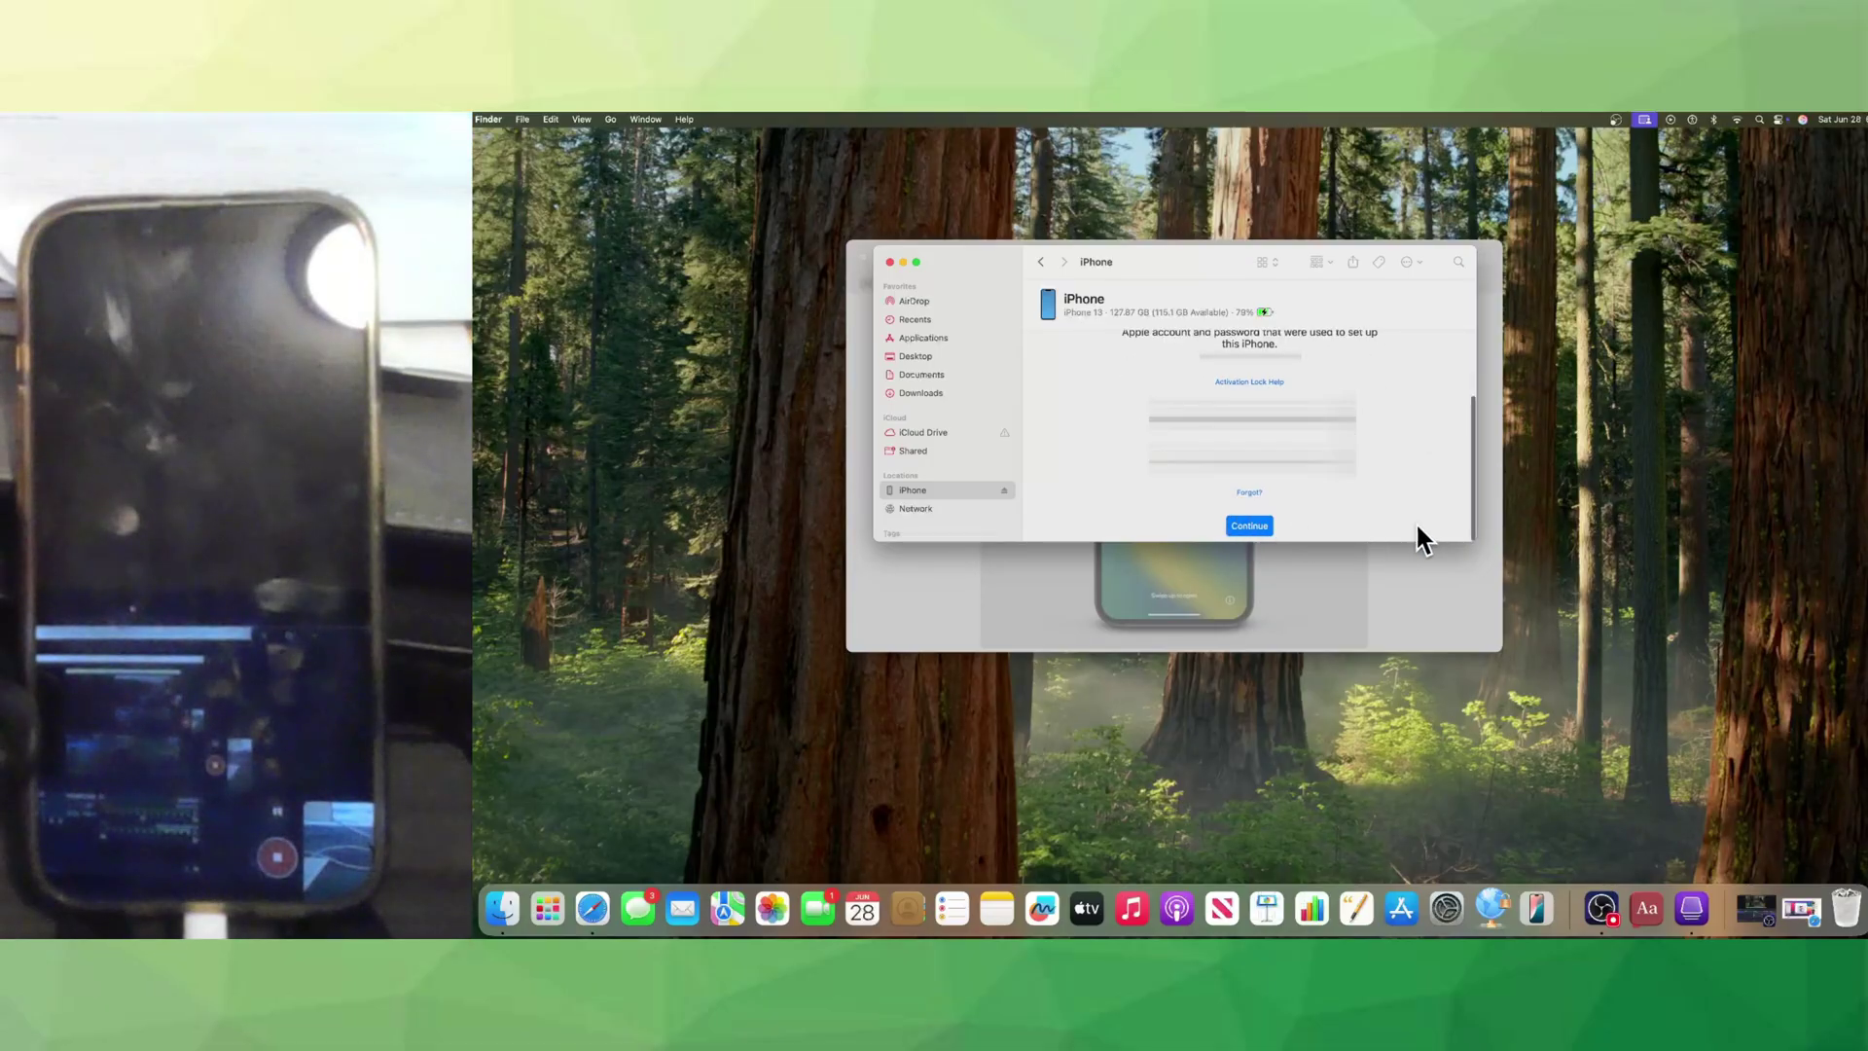
{"action": "left_click", "coordinate": [1263, 526]}
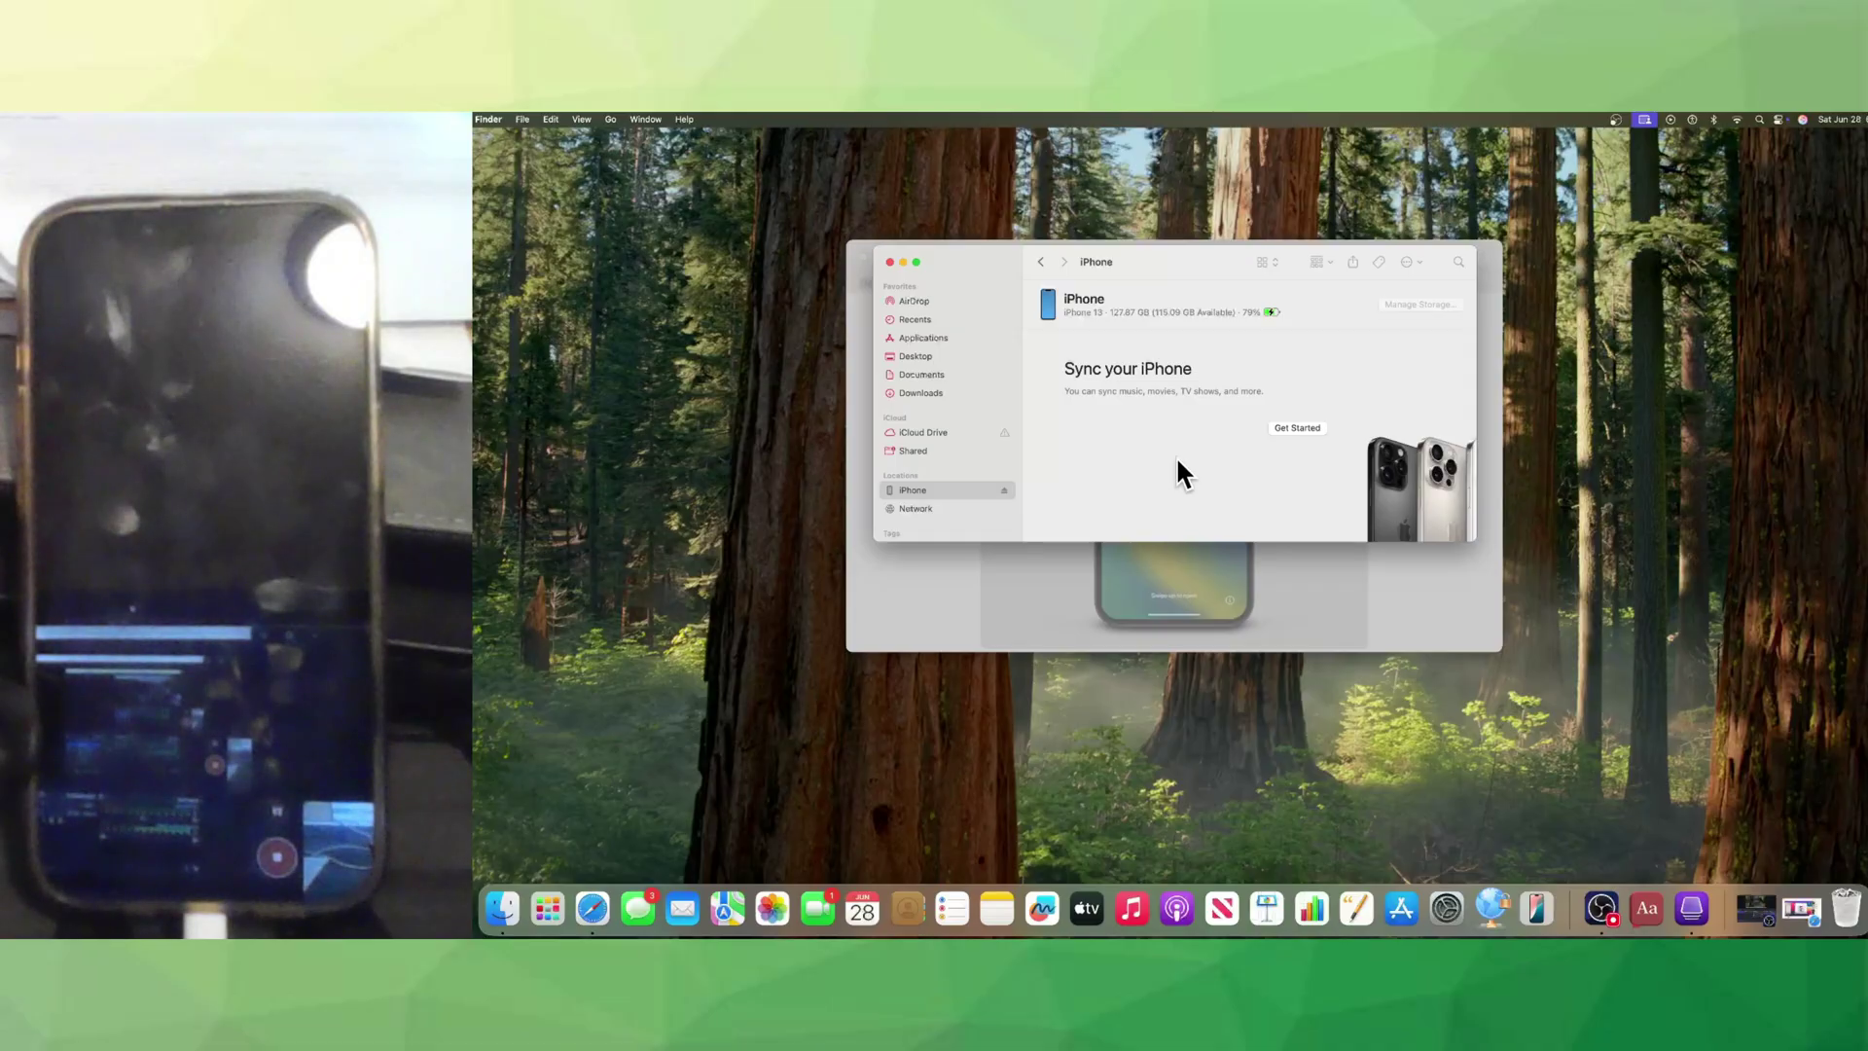
{"action": "left_click", "coordinate": [891, 263]}
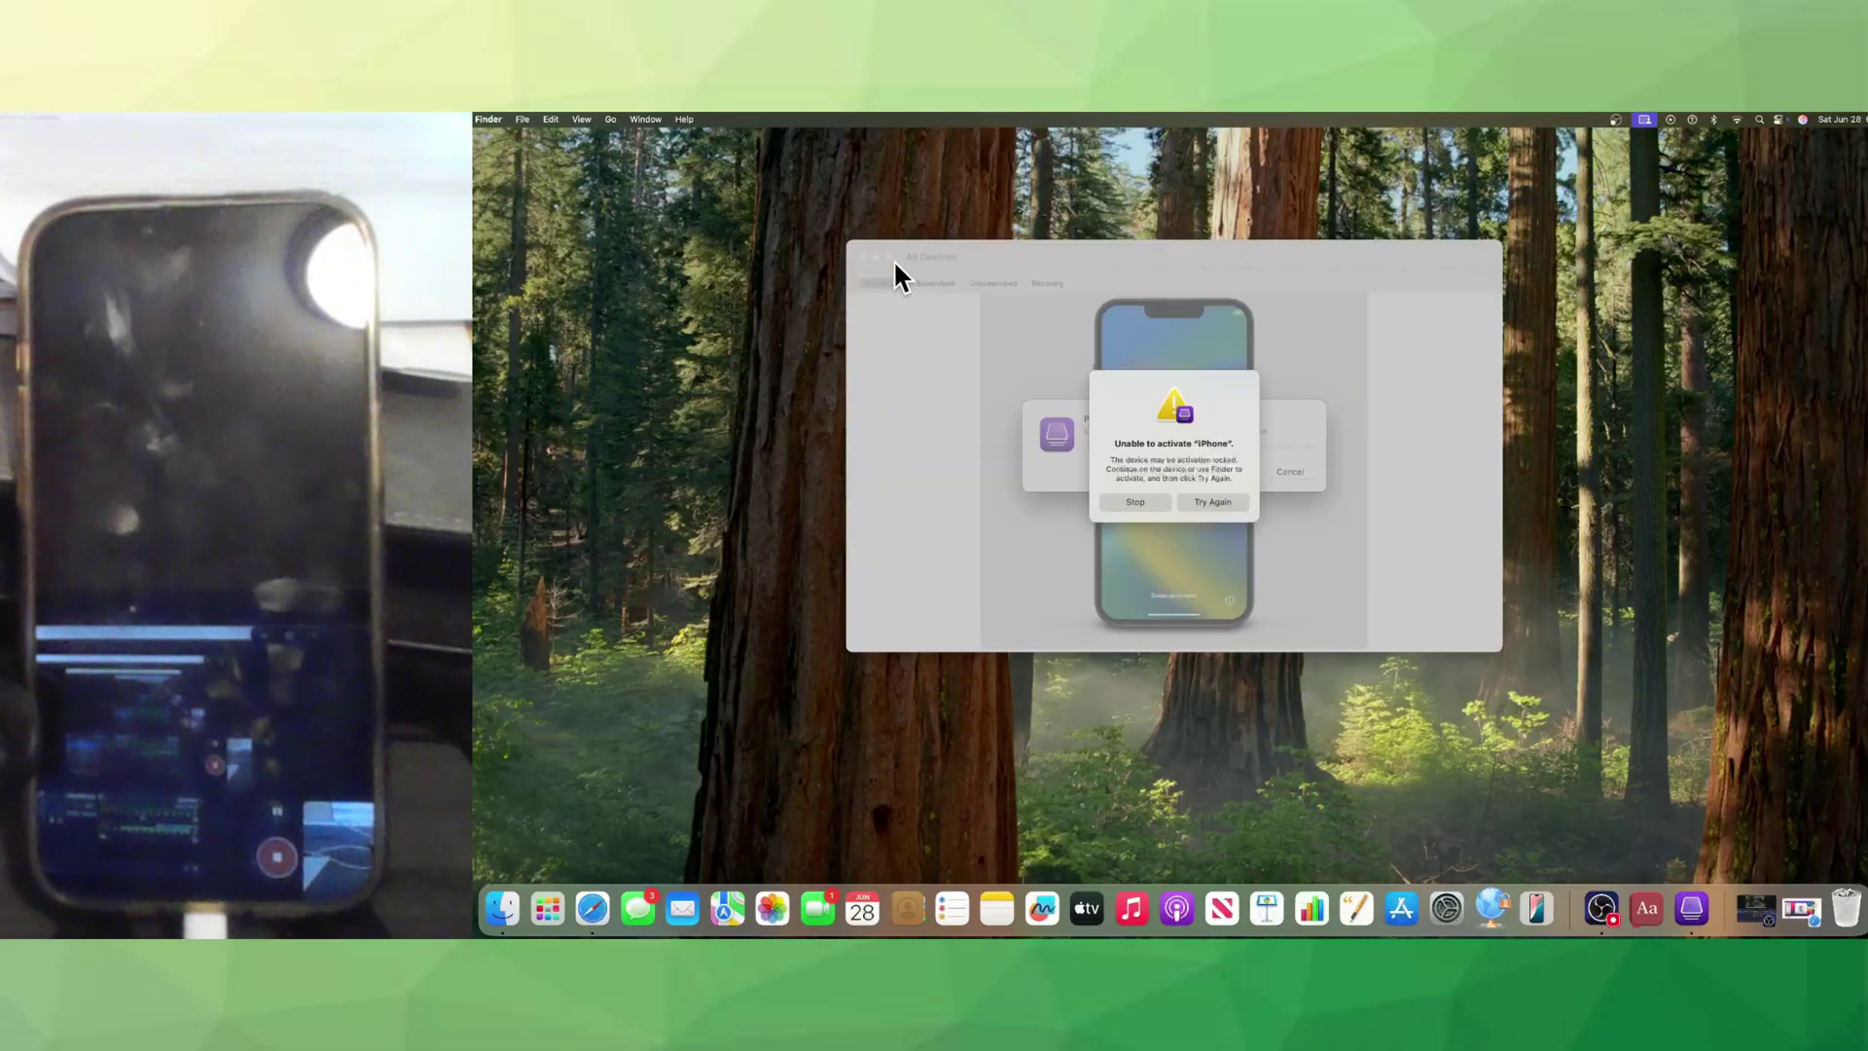
{"action": "left_click", "coordinate": [1210, 494]}
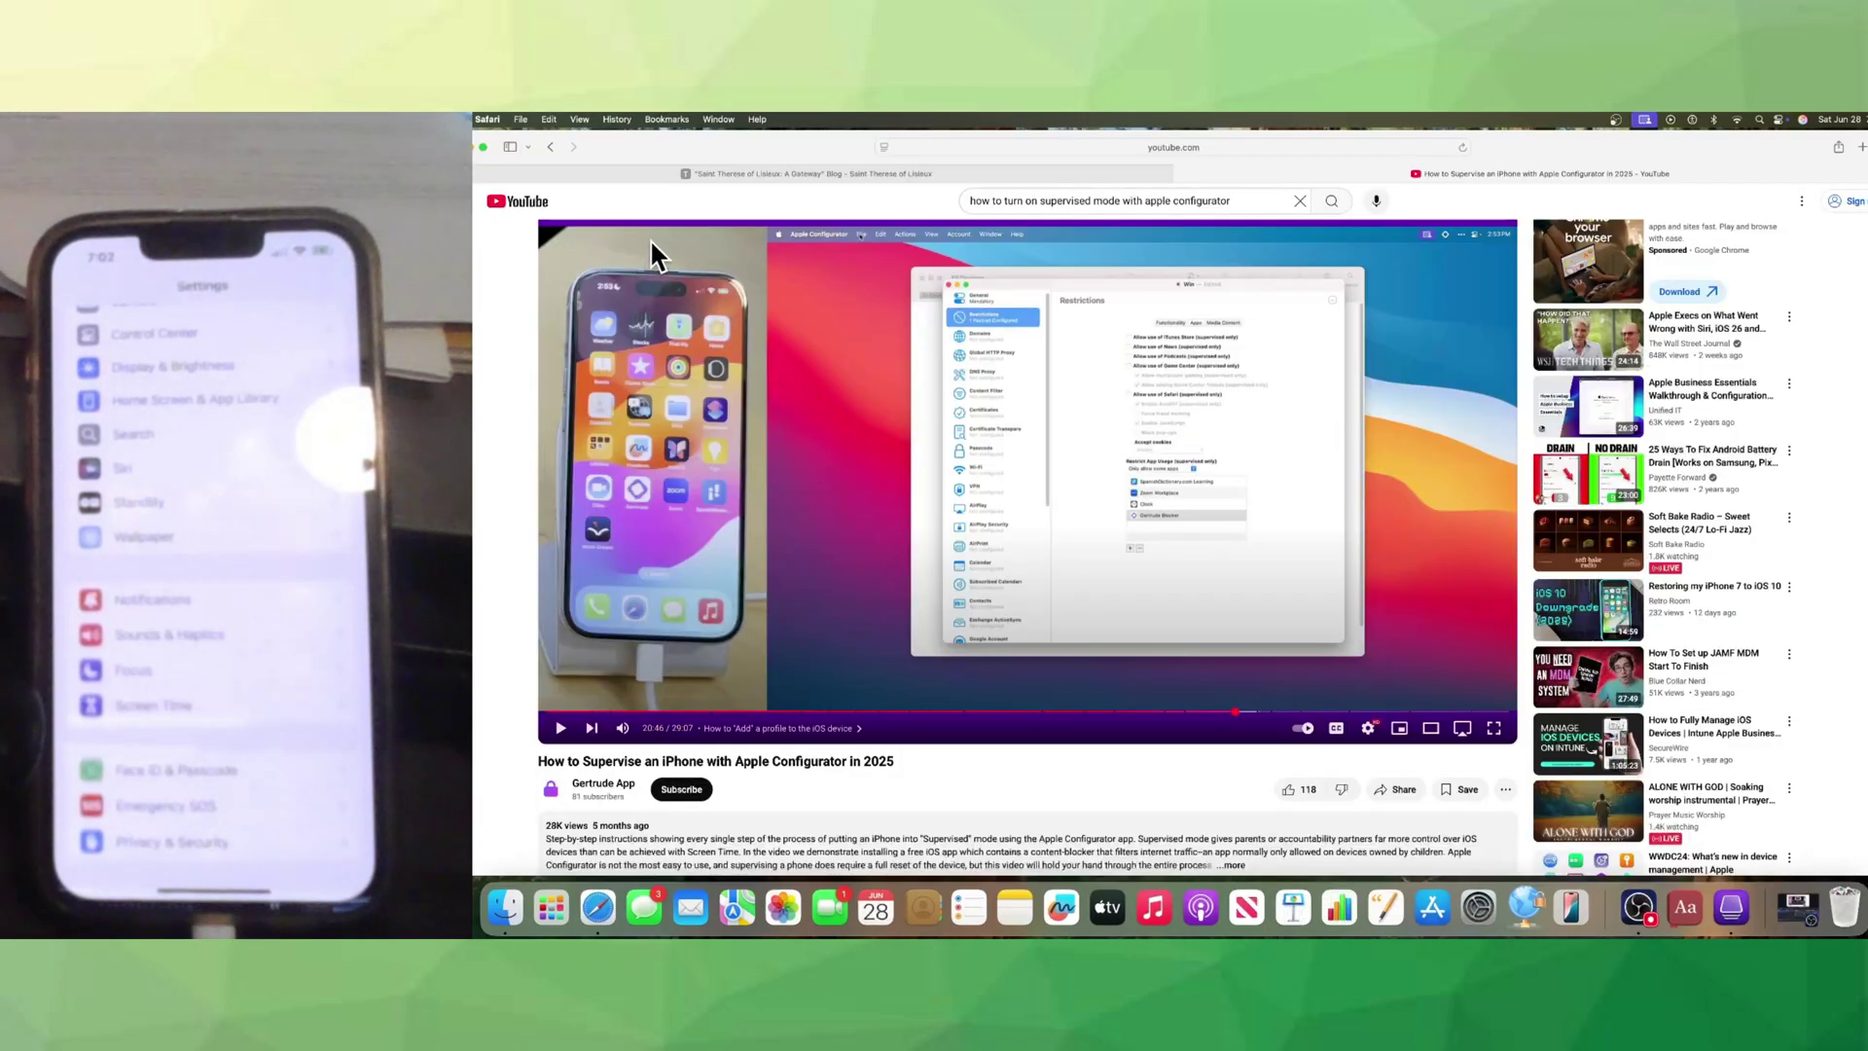
- Close the browser window, return to Apple Configurator and create a new profile named "Freedom For Christ Configurator"
{"action": "left_click", "coordinate": [477, 148]}
{"action": "left_click", "coordinate": [932, 382]}
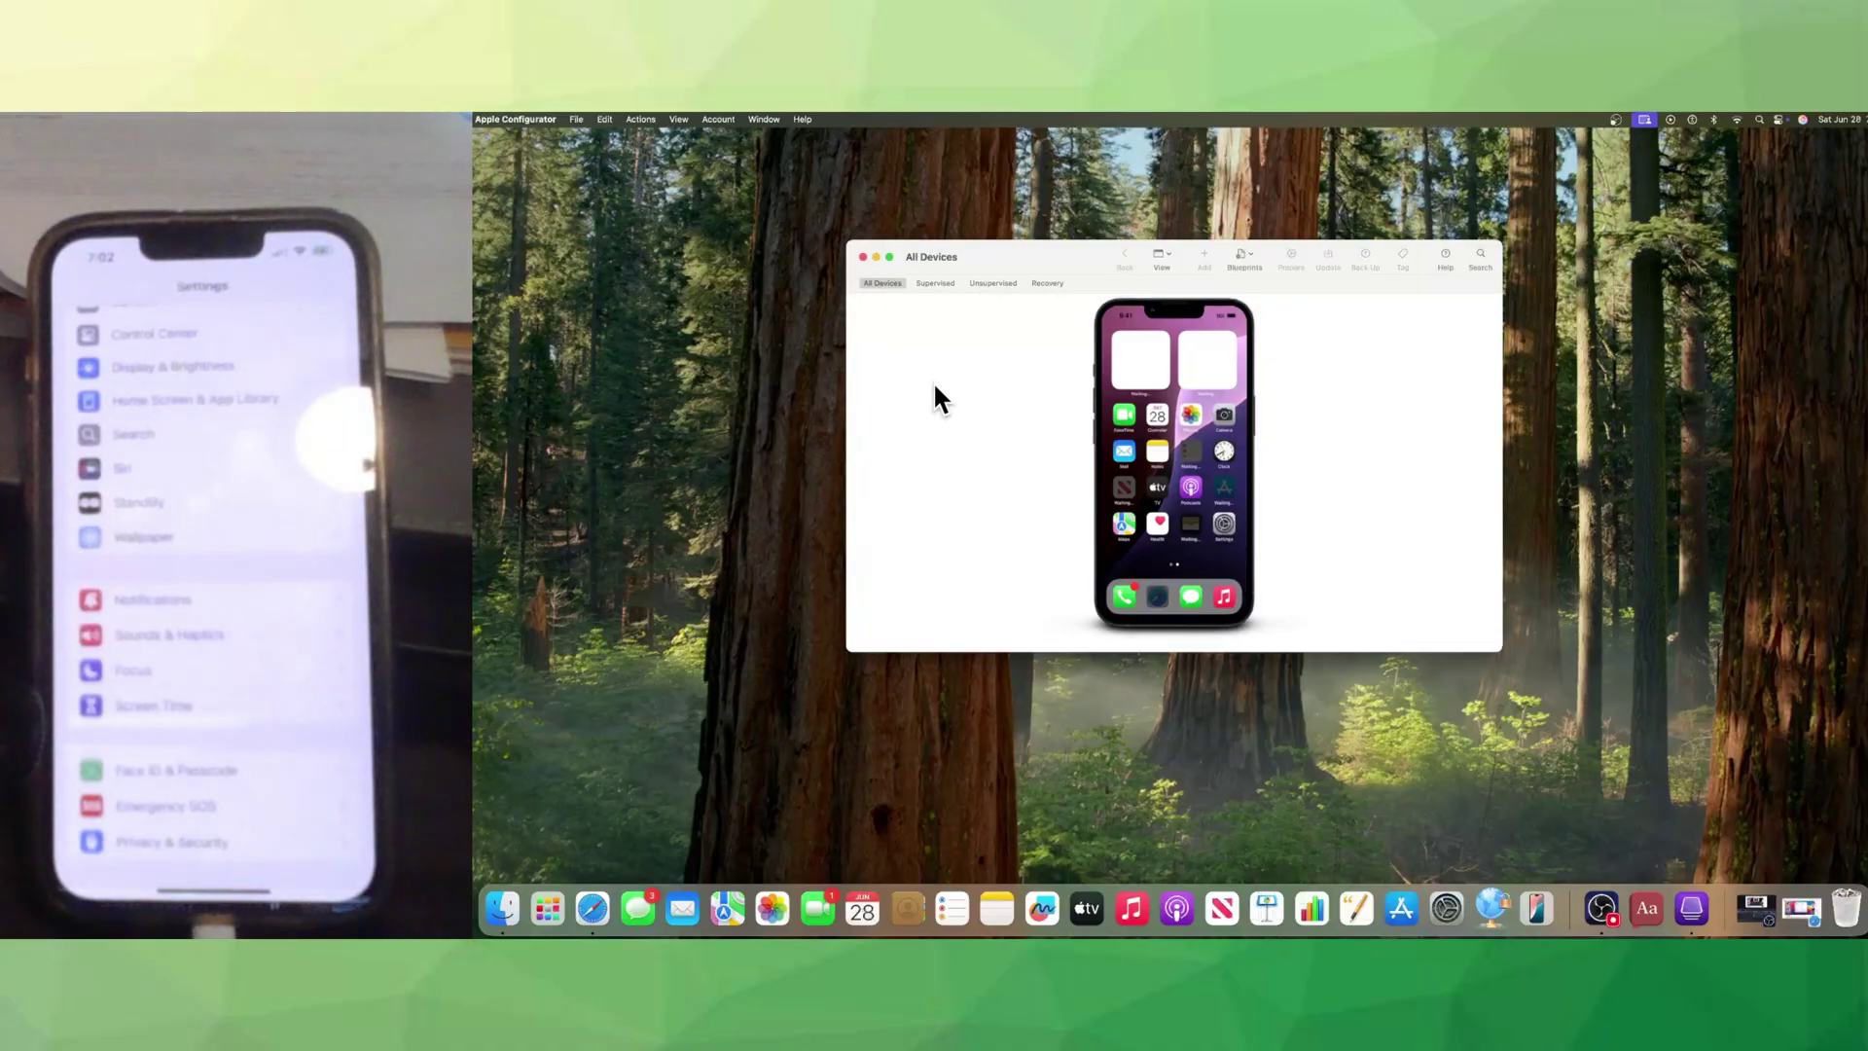
{"action": "left_click", "coordinate": [576, 120]}
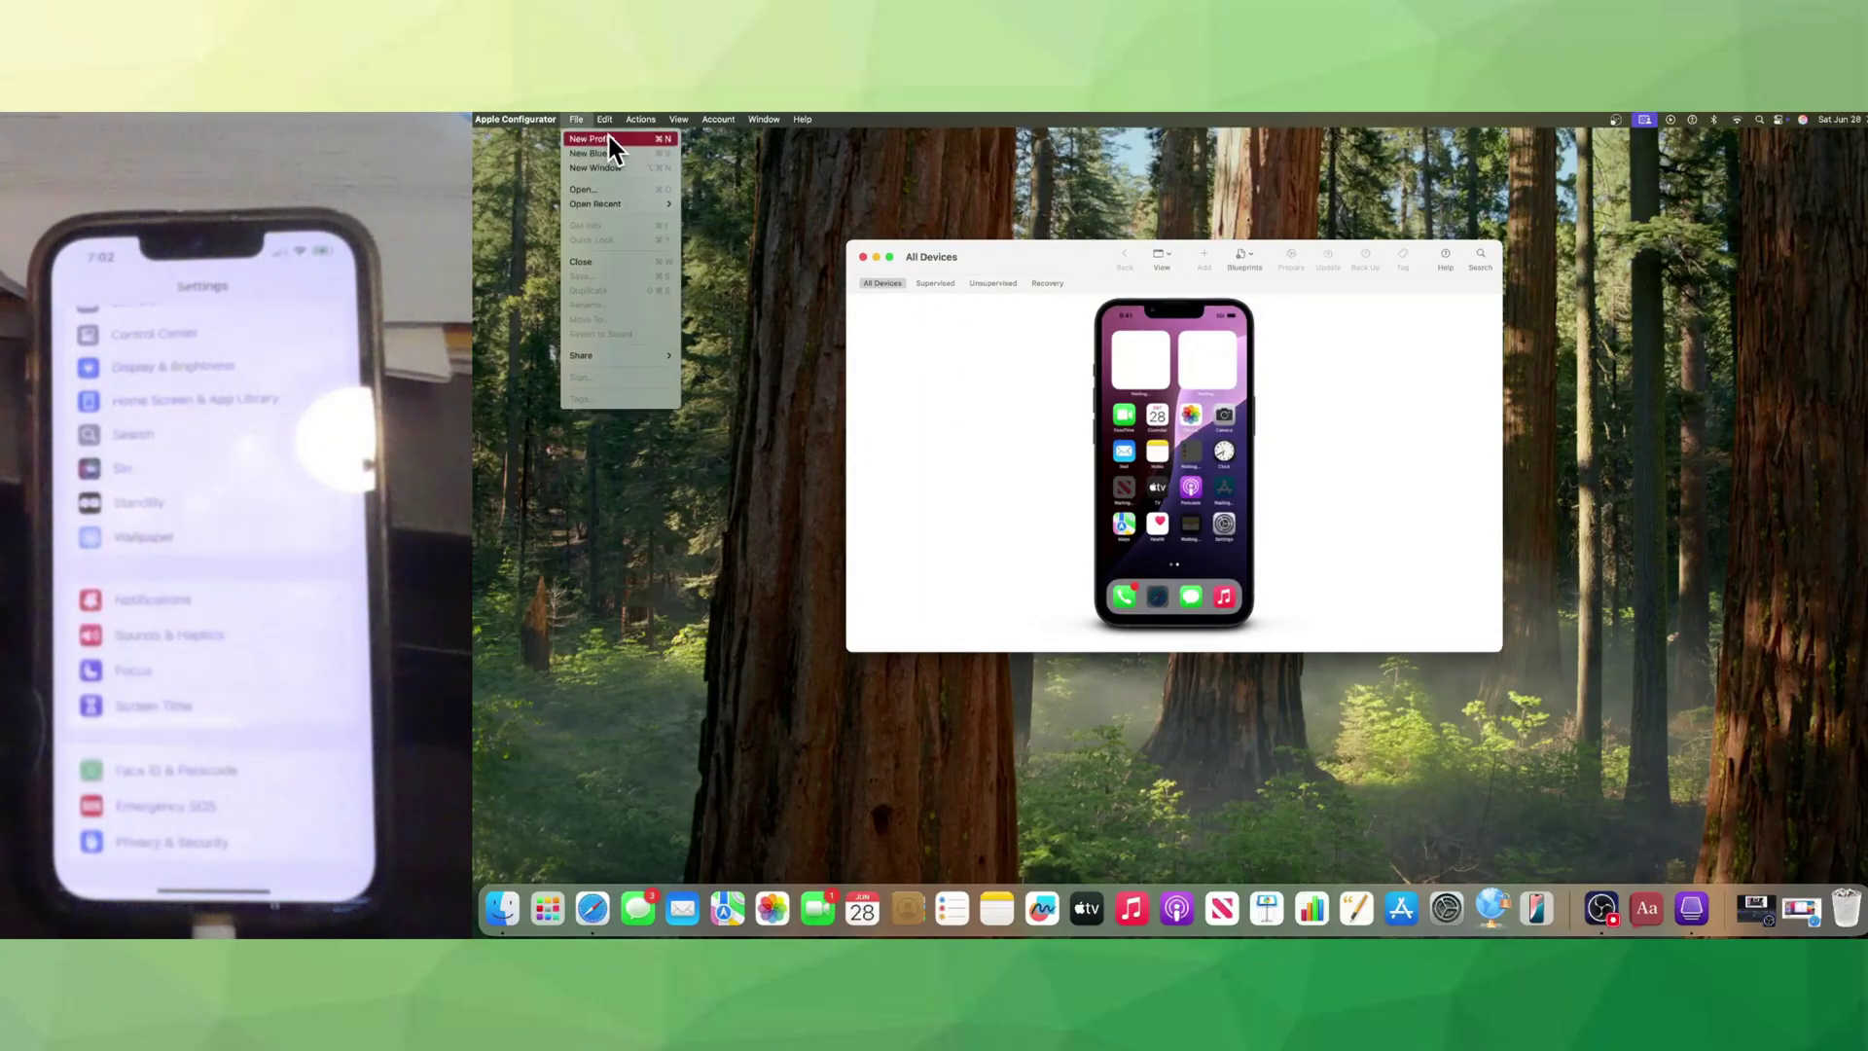
{"action": "left_click", "coordinate": [596, 139]}
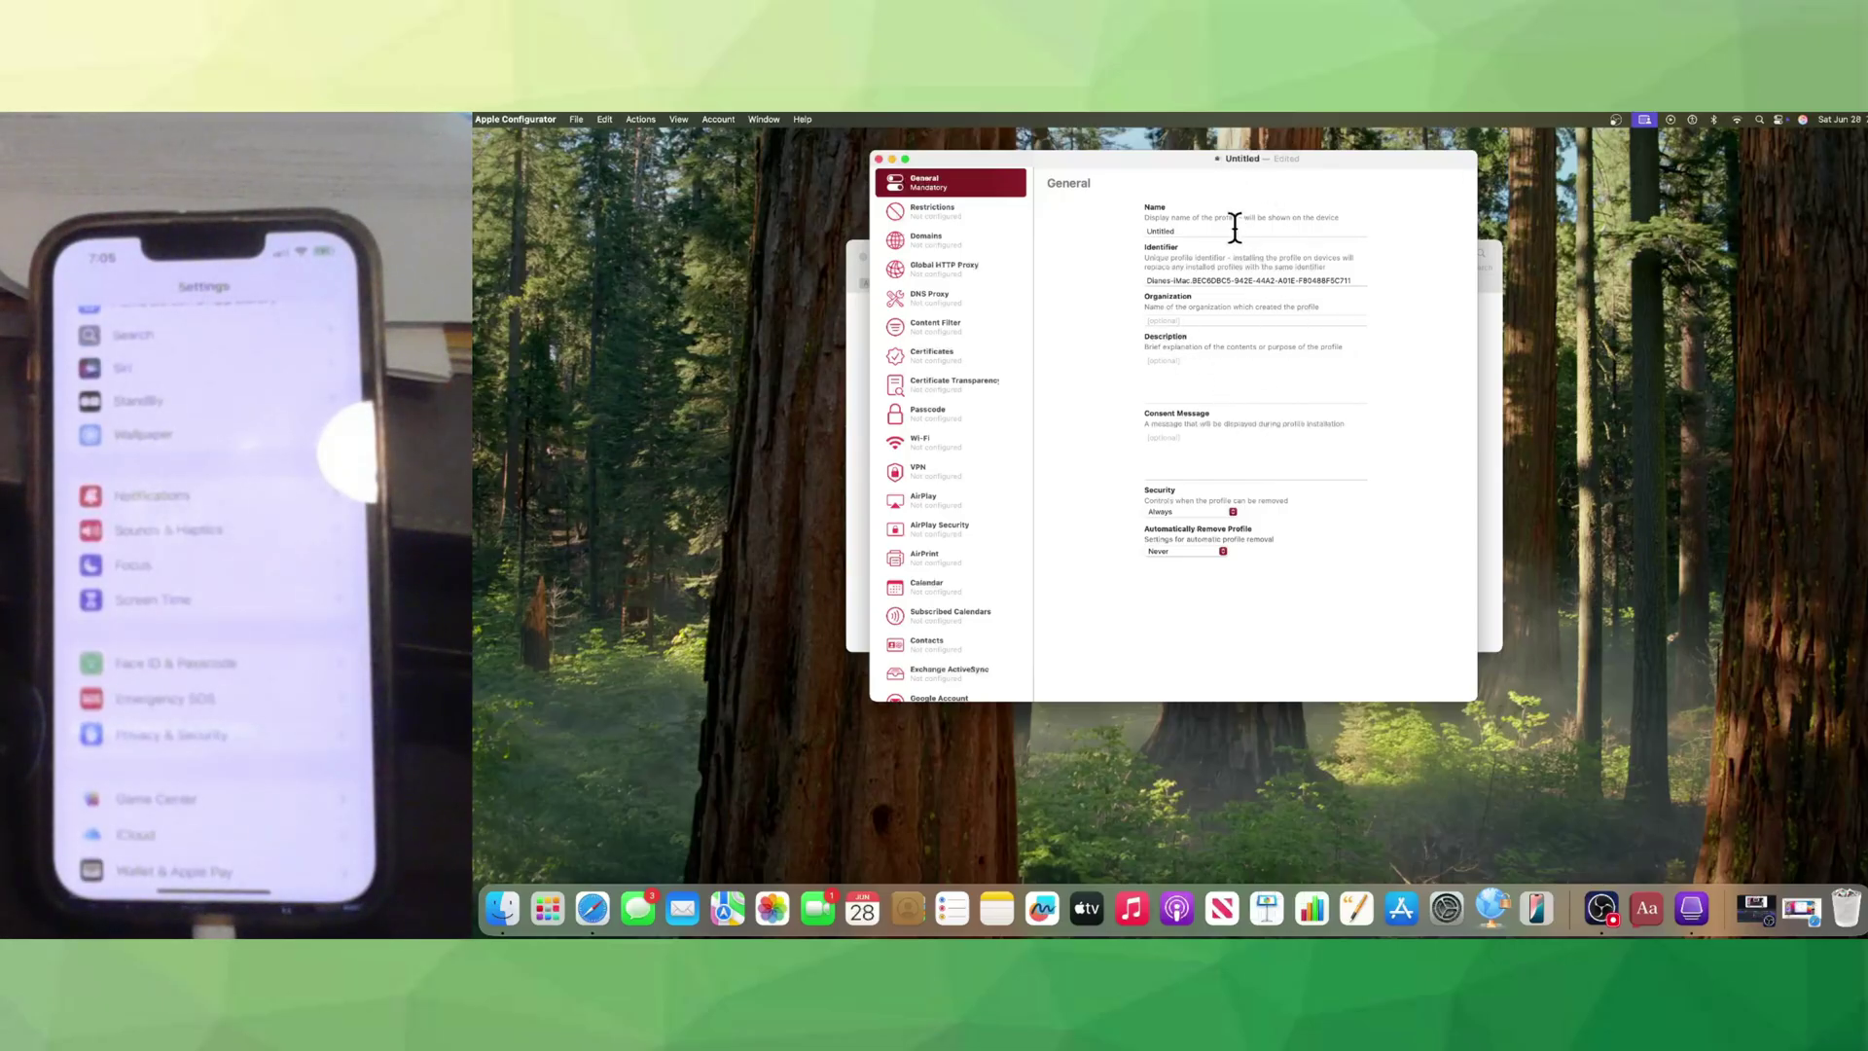
{"action": "left_click", "coordinate": [1216, 231]}
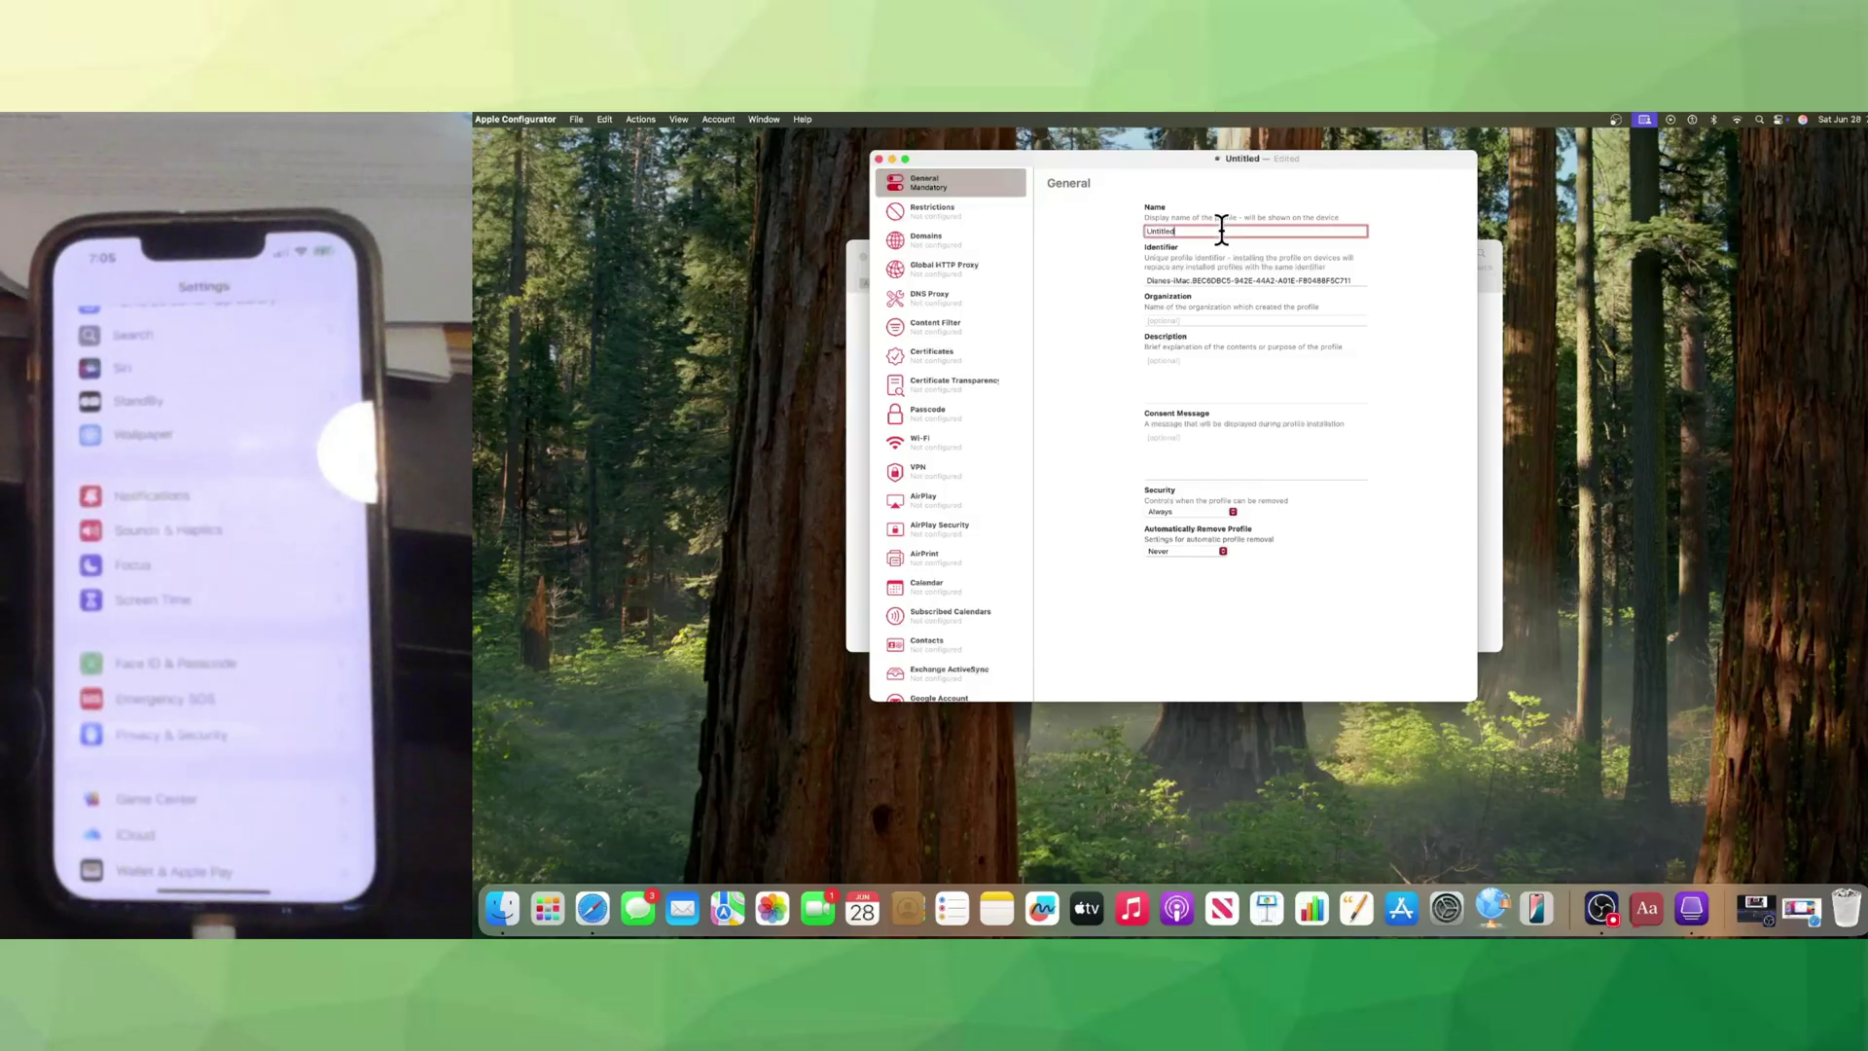
{"action": "double_click", "coordinate": [1153, 231]}
{"action": "type", "text": "Freedom"}
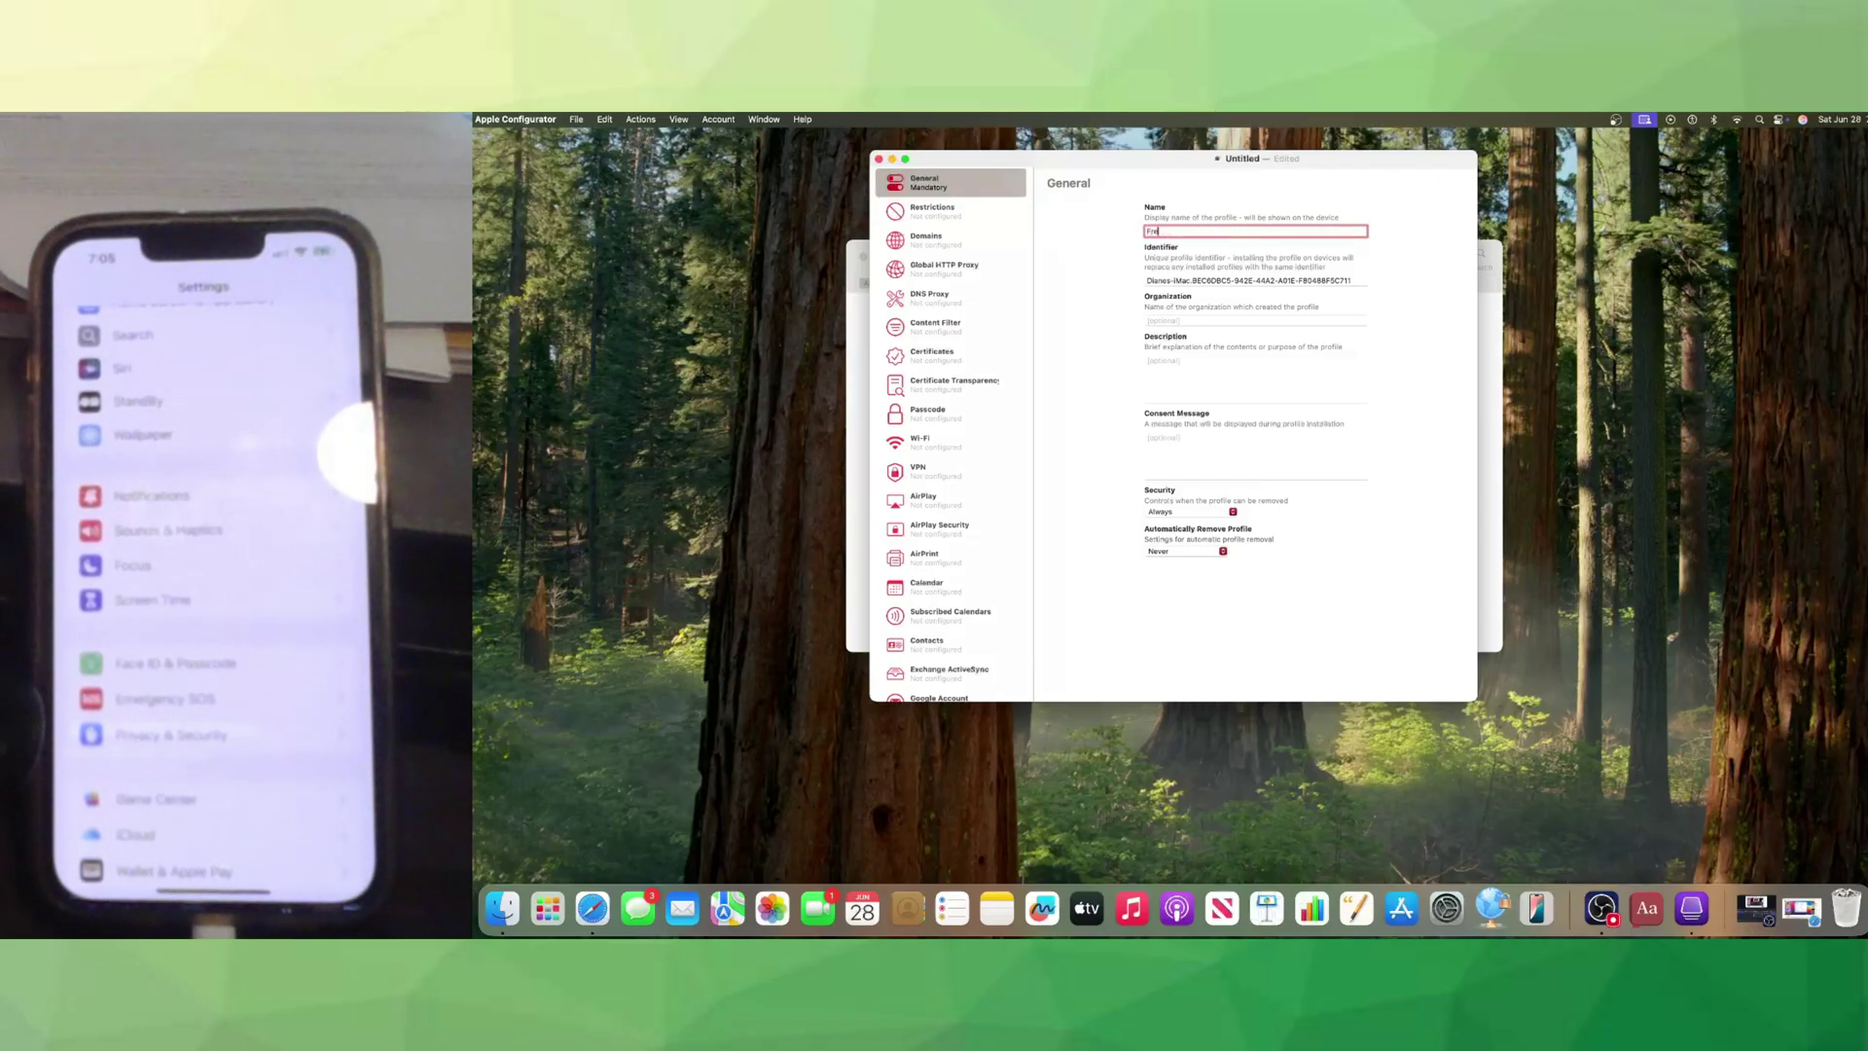
{"action": "type", "text": " For D"}
{"action": "type", "text": "hrist Configurator"}
- Set the profile's security option so that it can never be removed
{"action": "left_click", "coordinate": [1218, 510]}
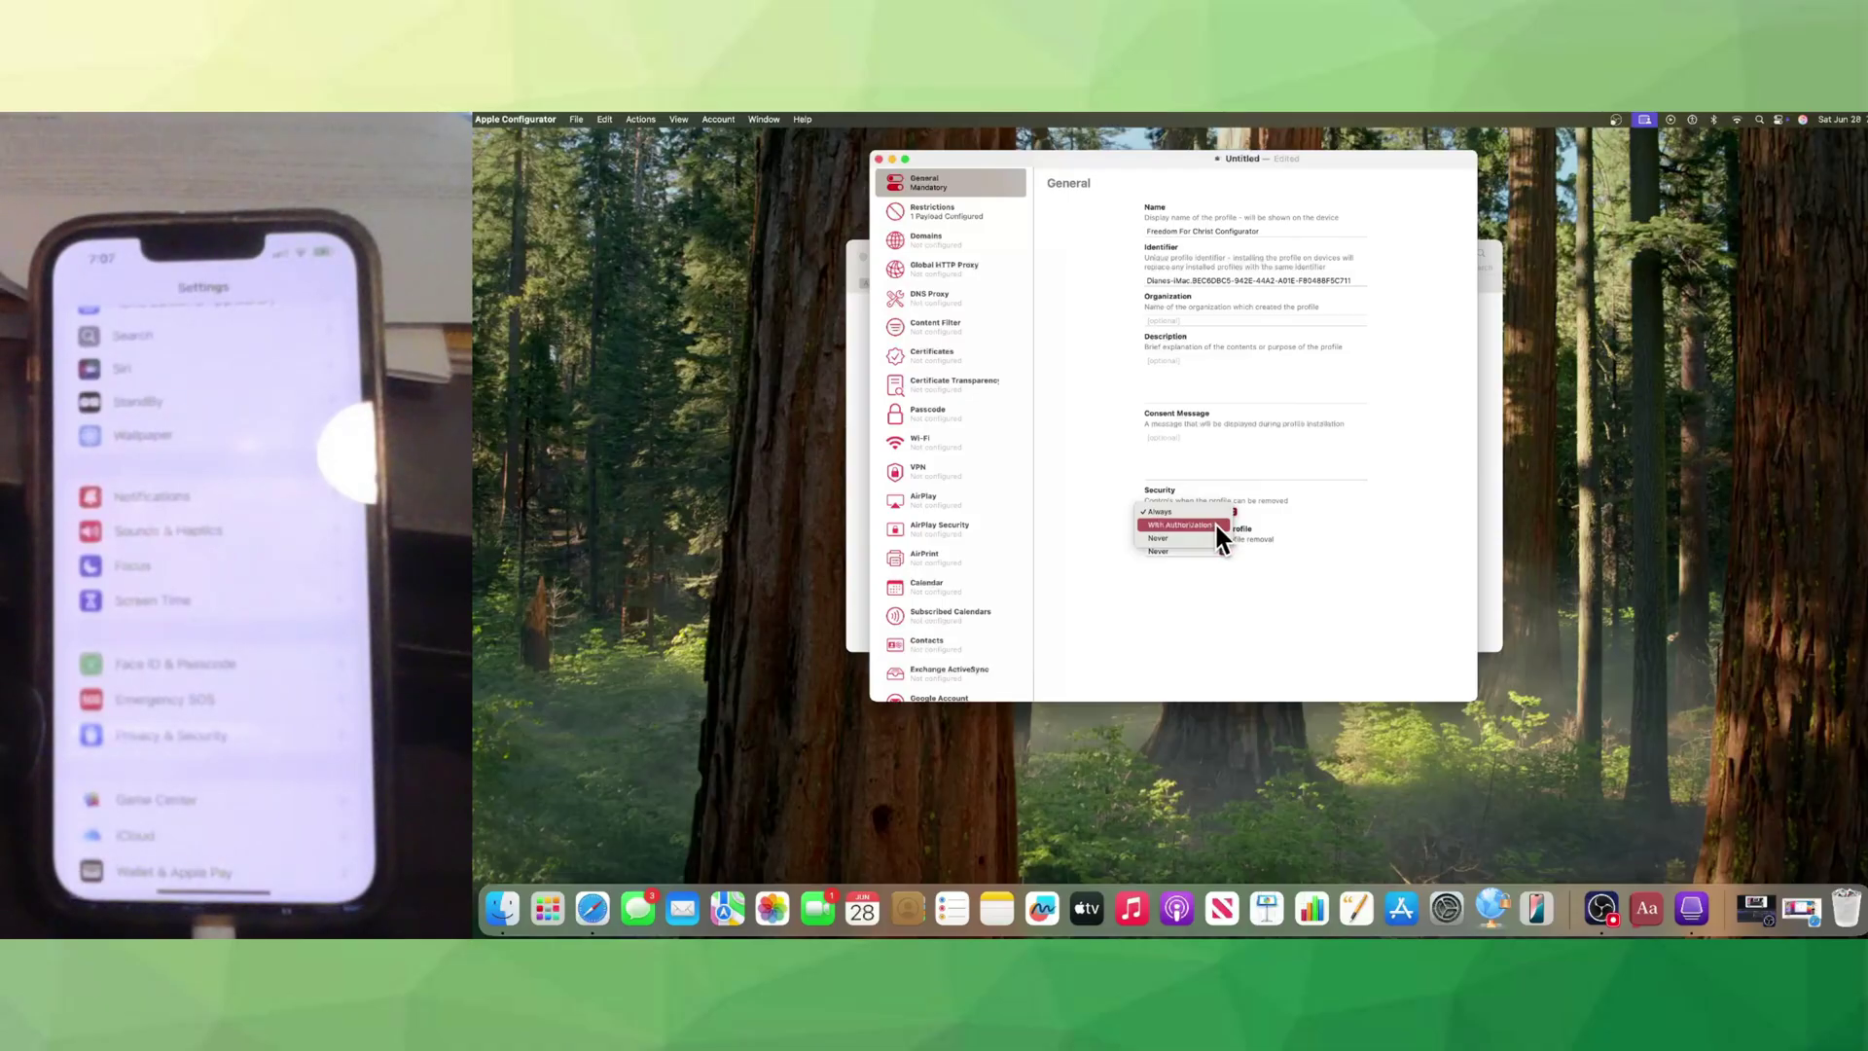
{"action": "left_click", "coordinate": [1214, 525]}
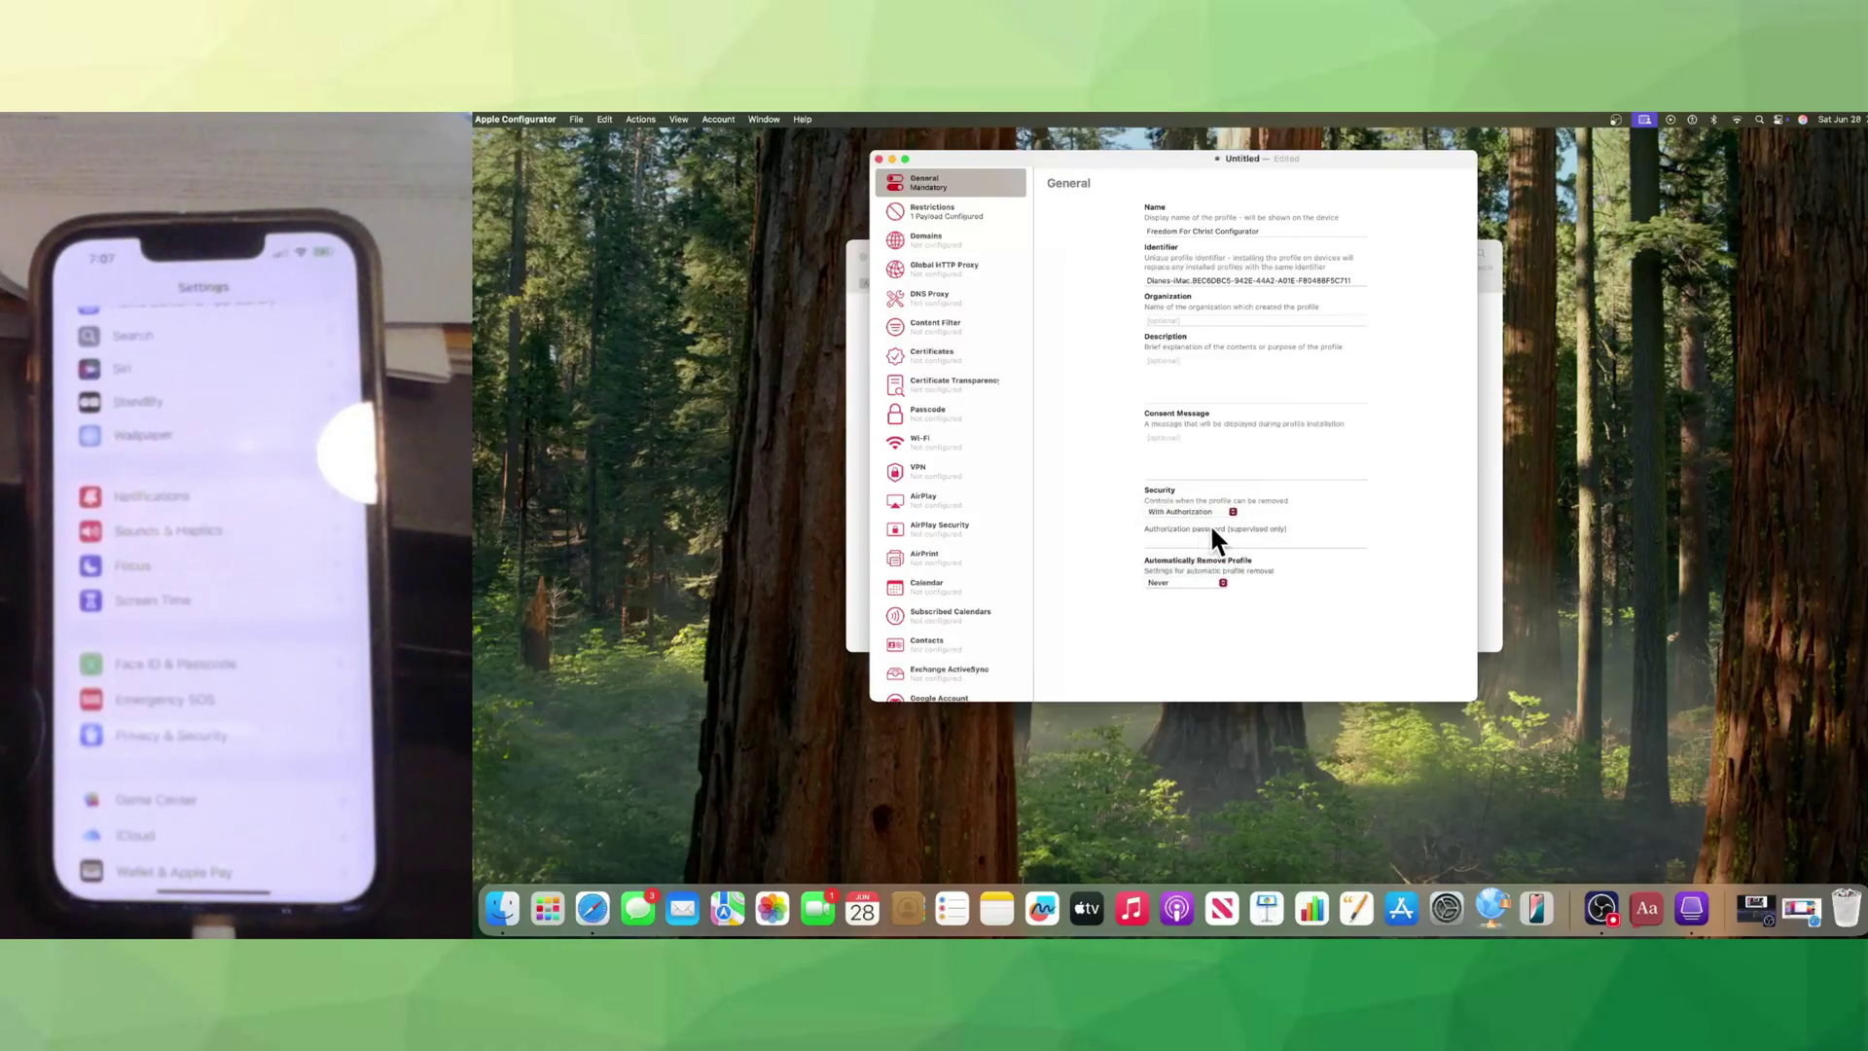
{"action": "left_click", "coordinate": [1204, 506]}
{"action": "left_click", "coordinate": [1195, 522]}
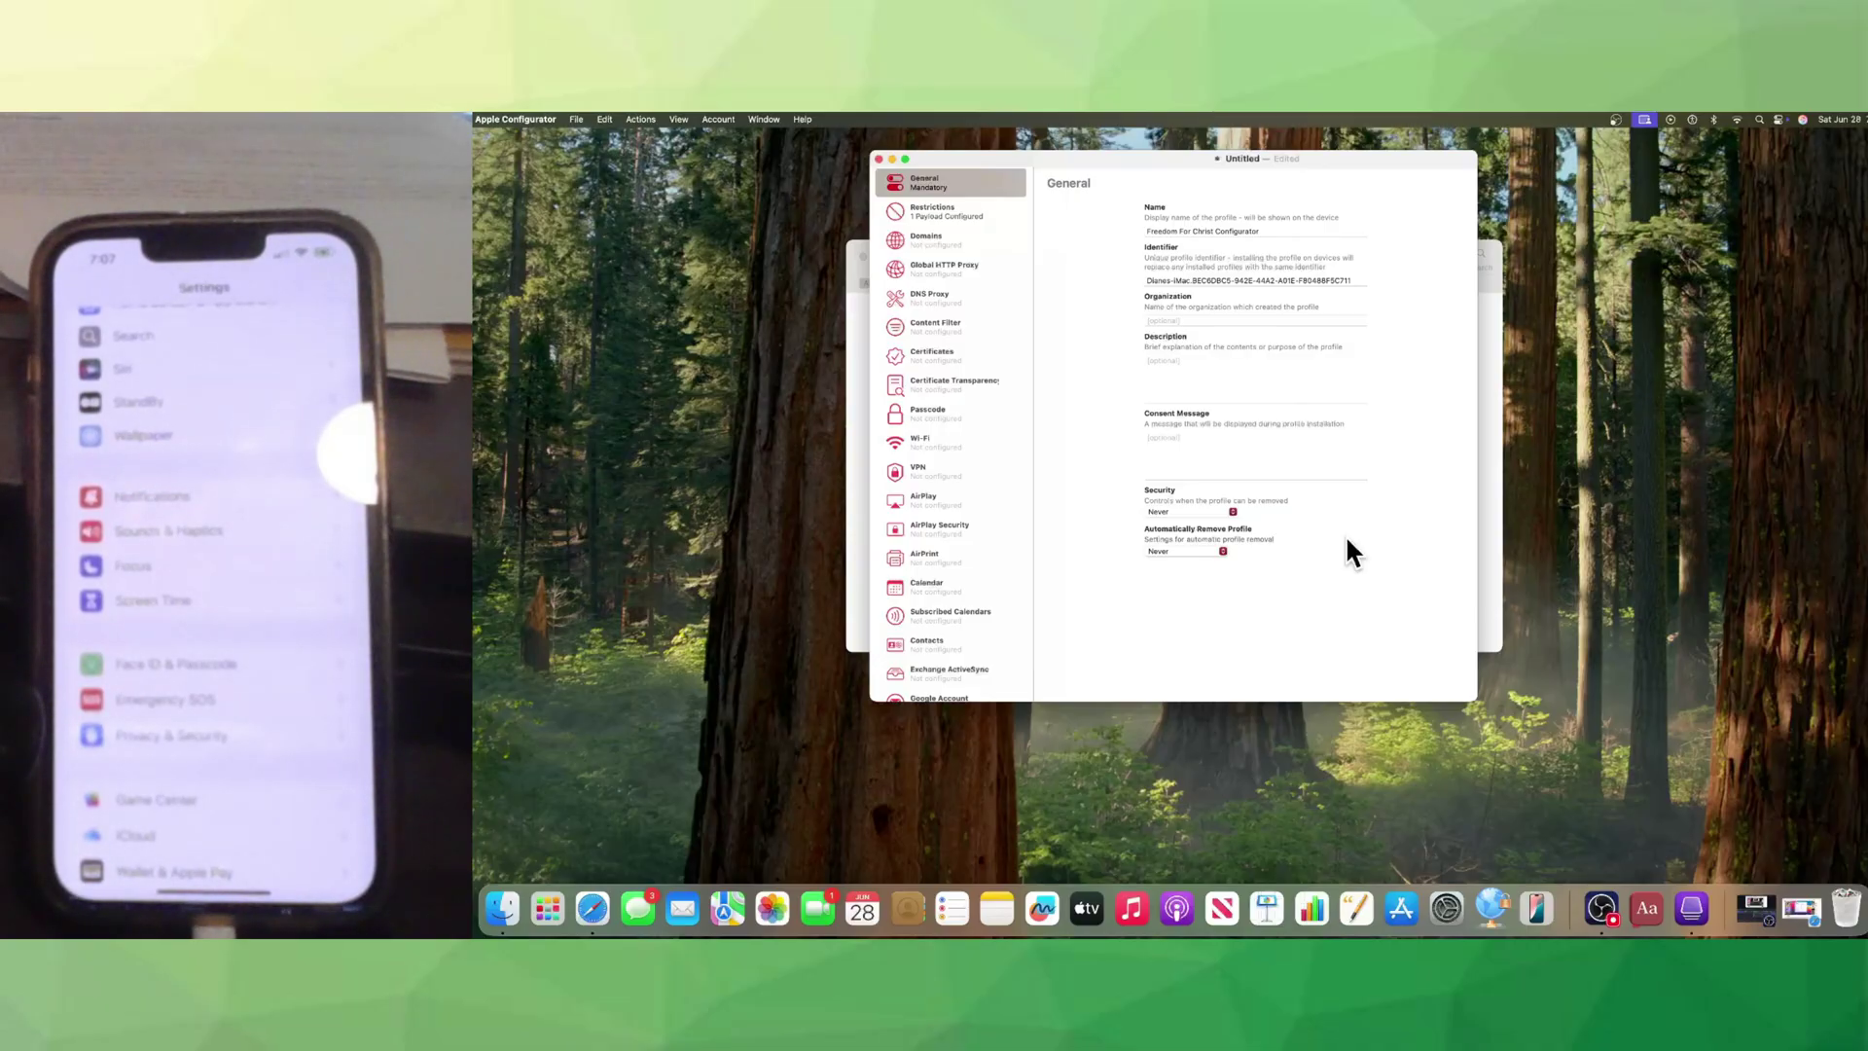
- Review the profile's functionality and media content restrictions, disallowing Erase All Content and Settings and adding VPN configurations
{"action": "left_click", "coordinate": [959, 214]}
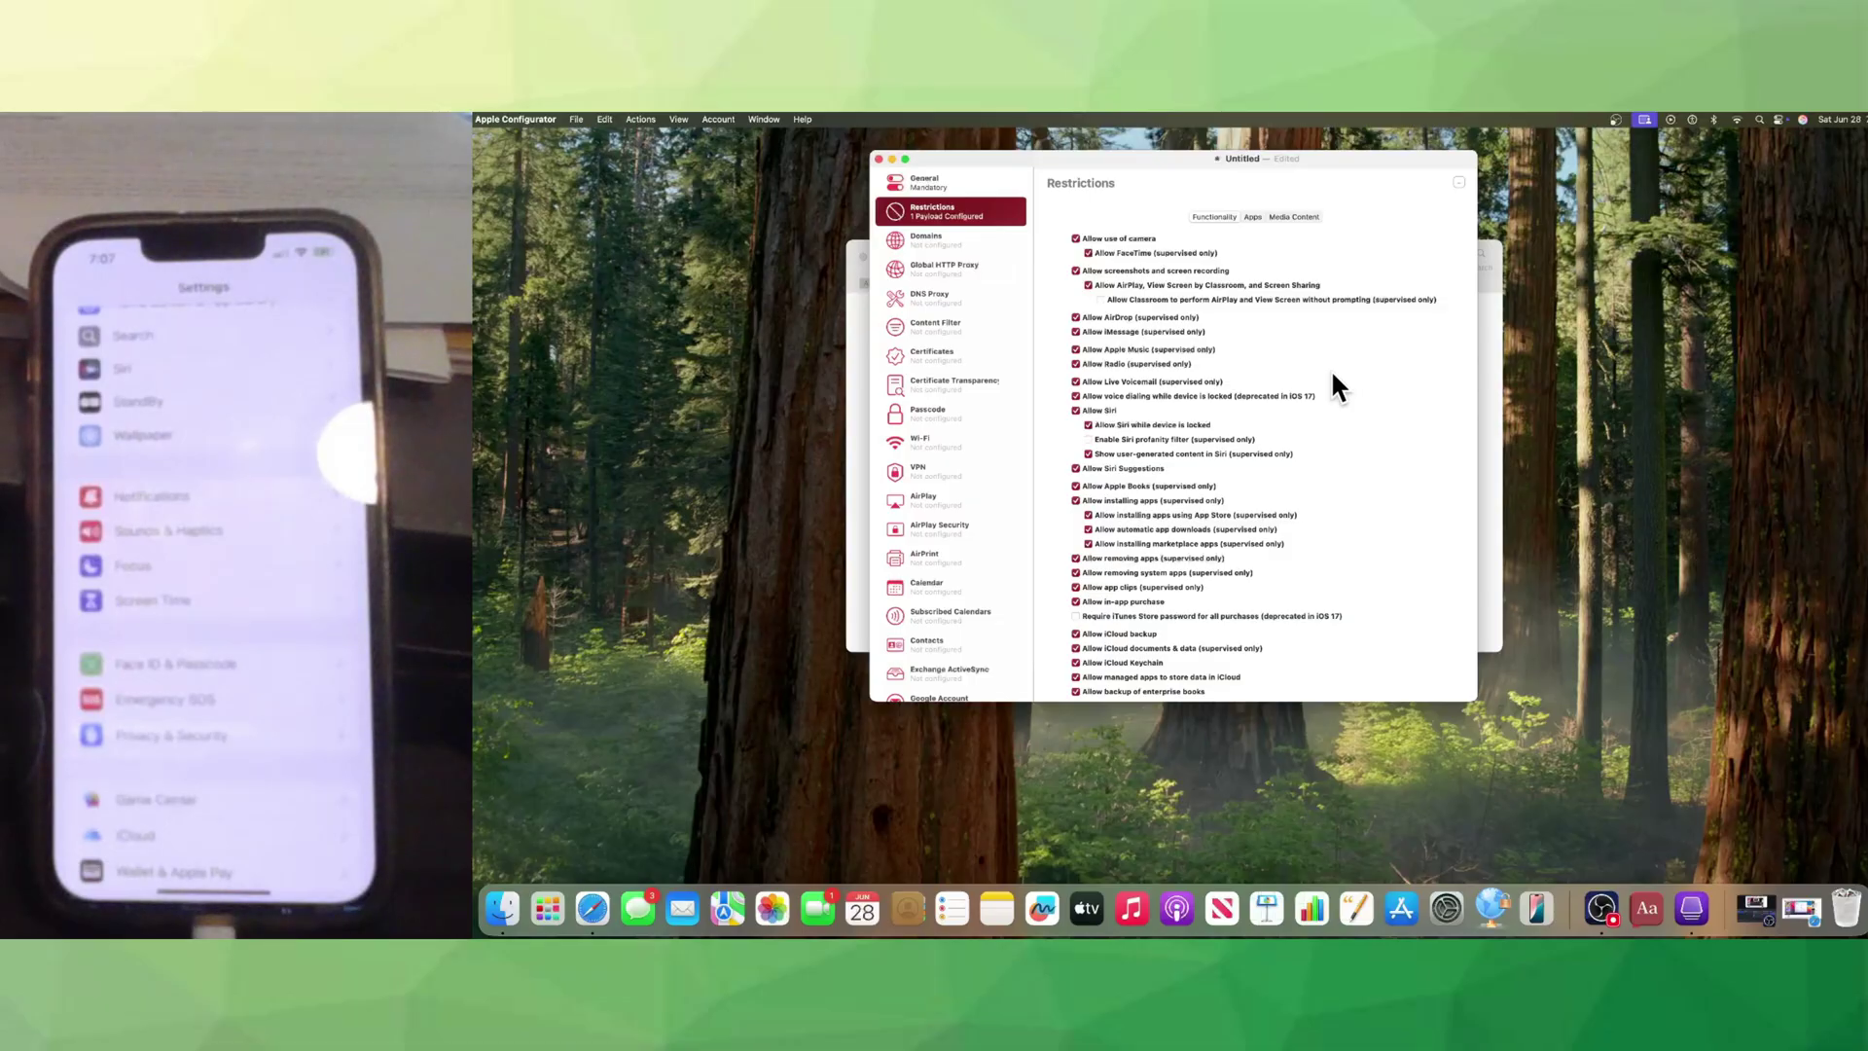
{"action": "scroll", "coordinate": [1364, 448], "scroll_direction": "down", "scroll_amount": 15}
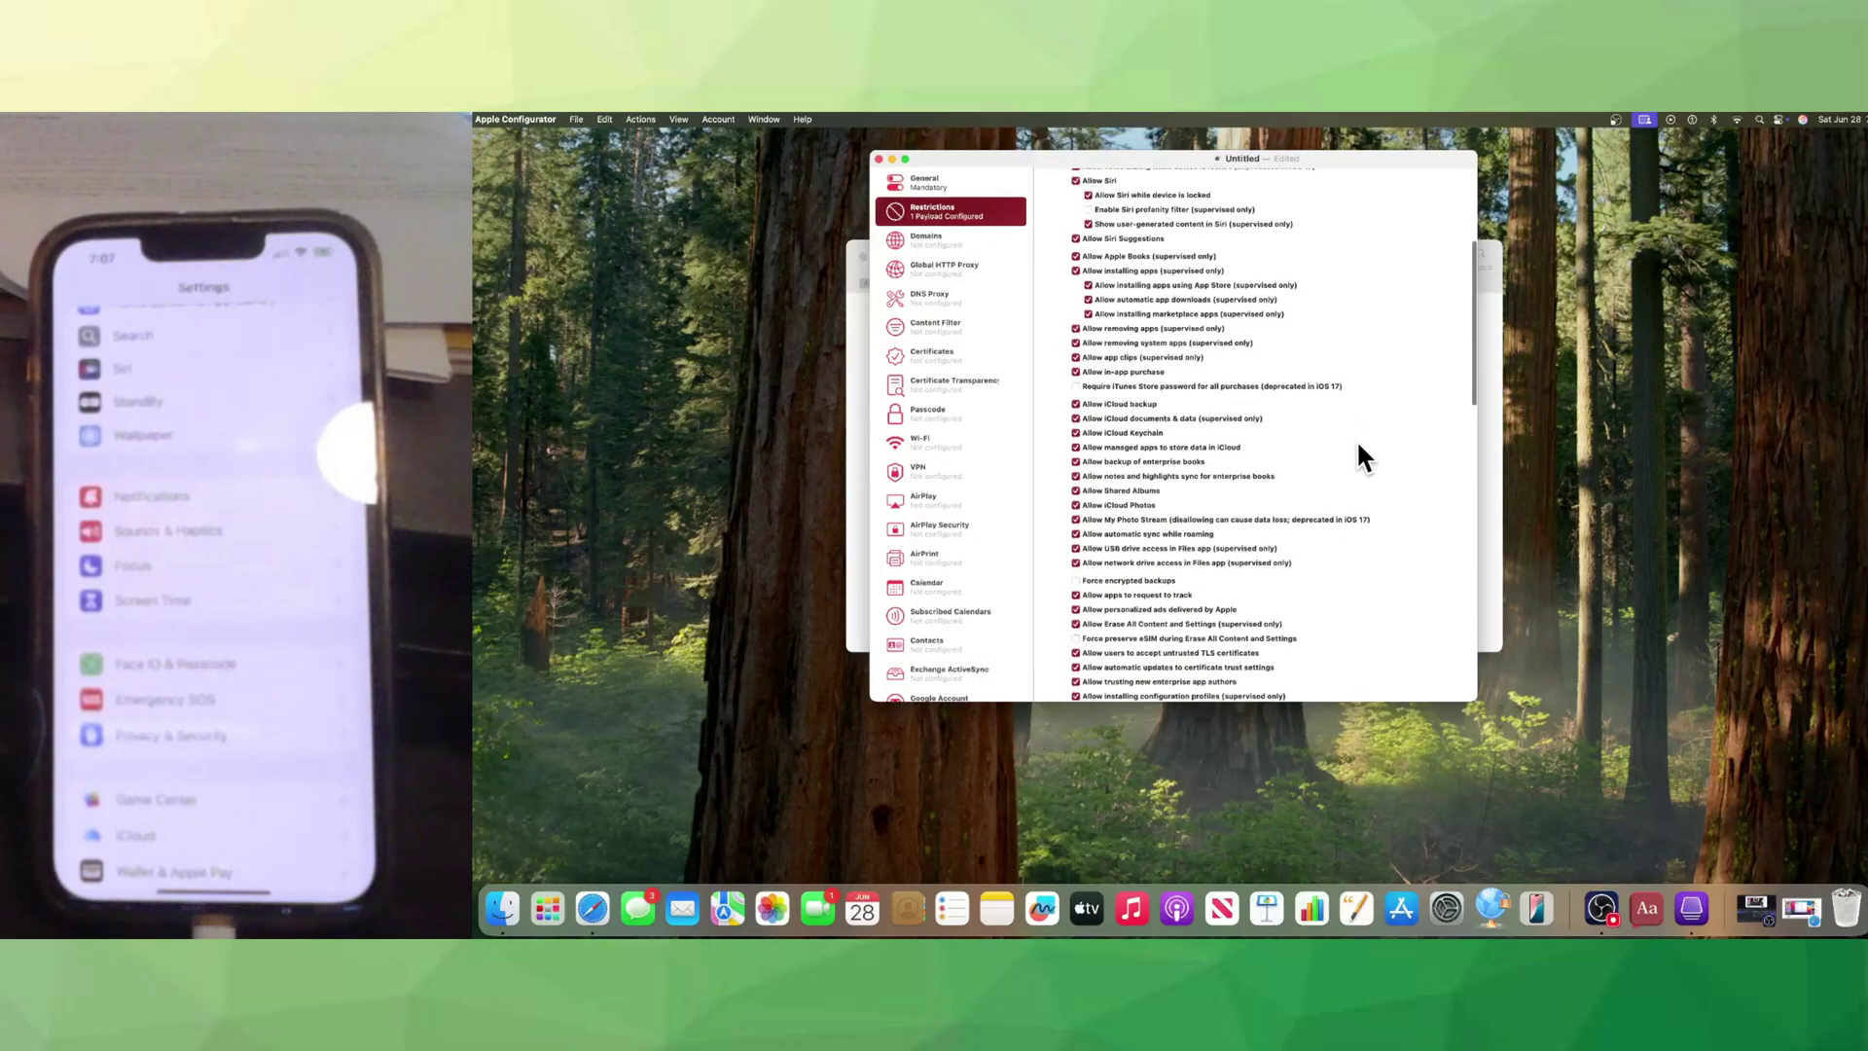
{"action": "scroll", "coordinate": [1359, 446], "scroll_direction": "up", "scroll_amount": 15}
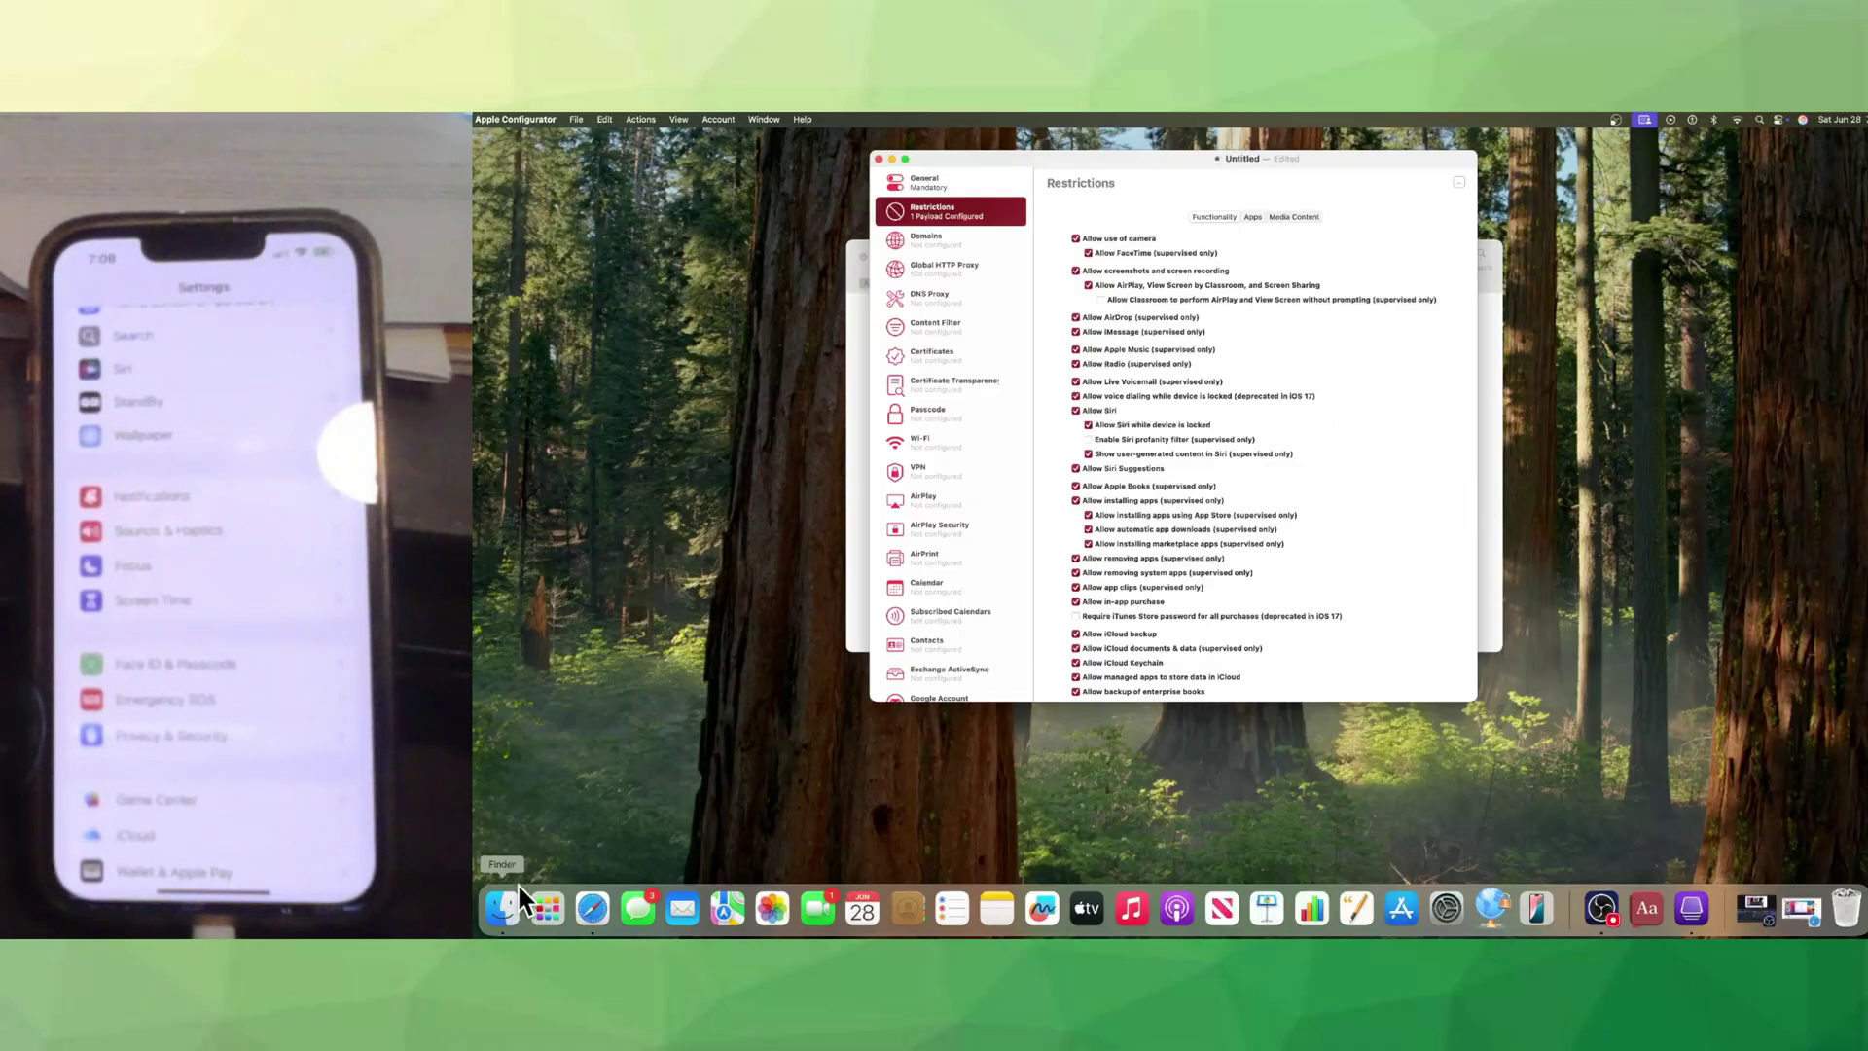
{"action": "left_click", "coordinate": [595, 905]}
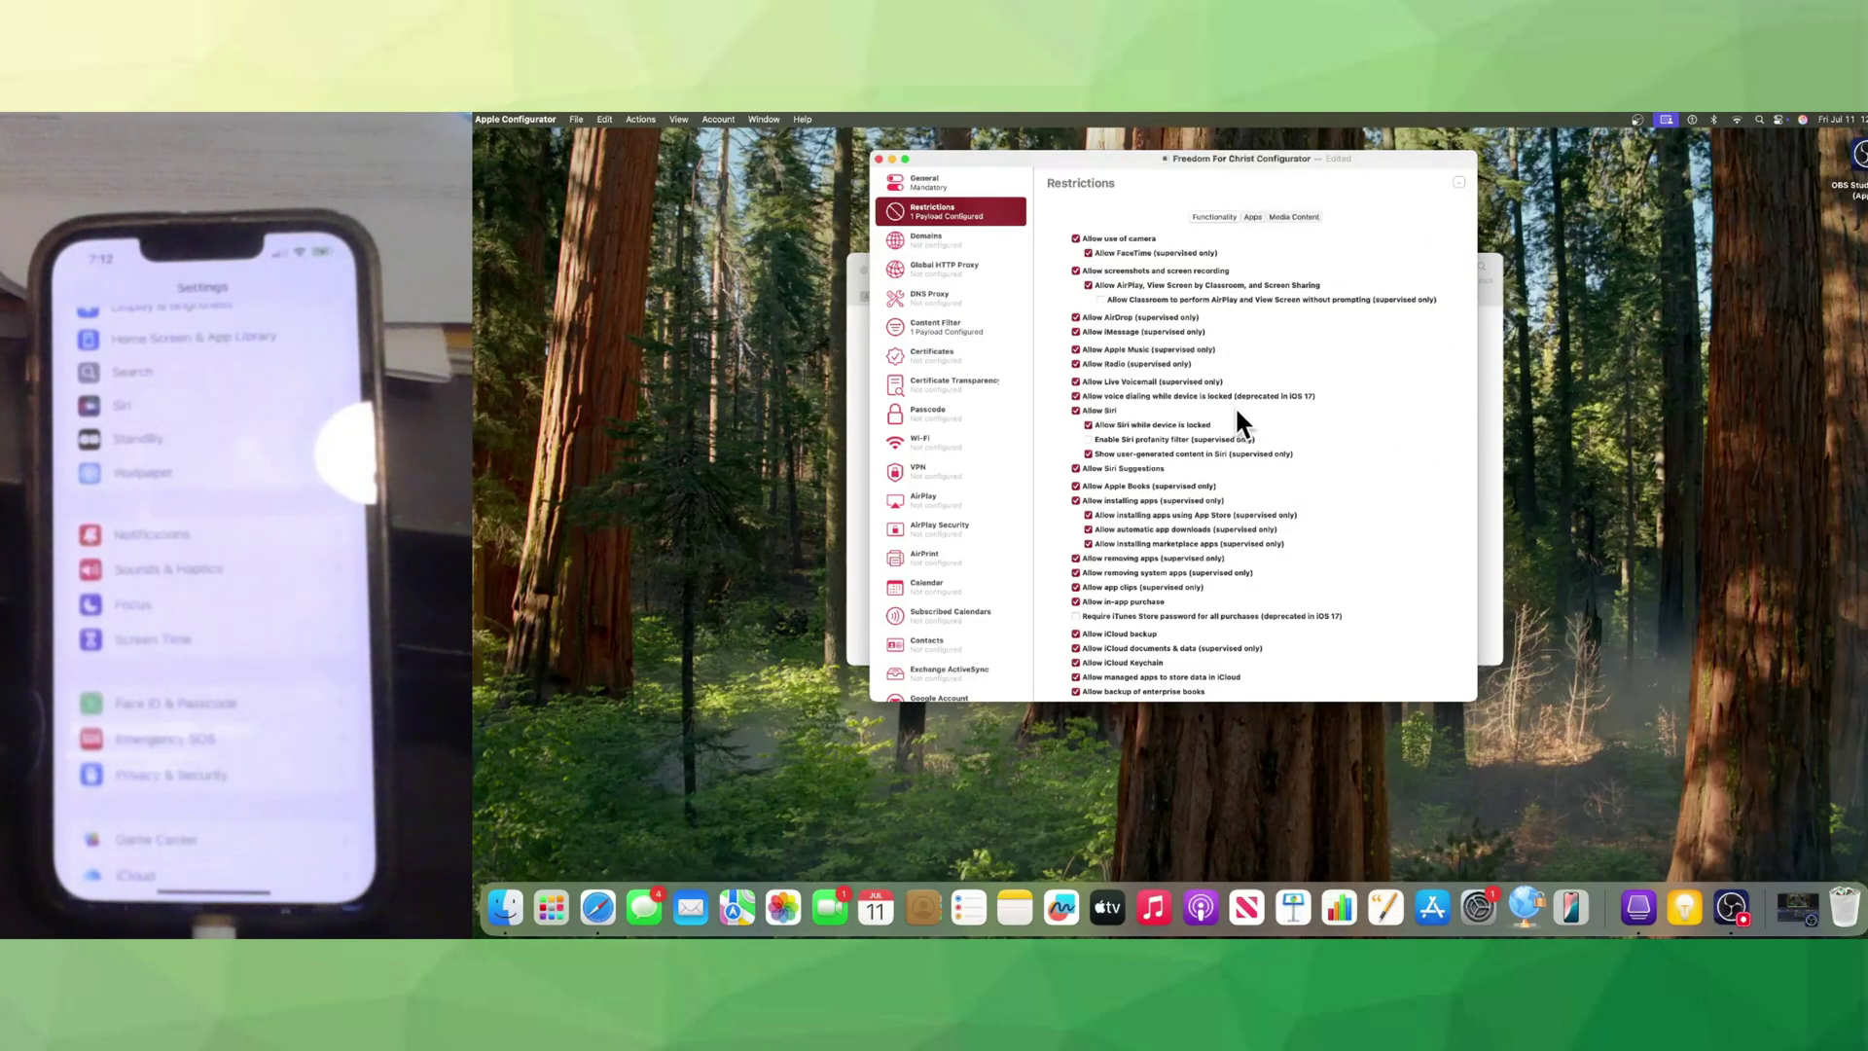
{"action": "scroll", "coordinate": [1204, 435], "scroll_direction": "down", "scroll_amount": 5}
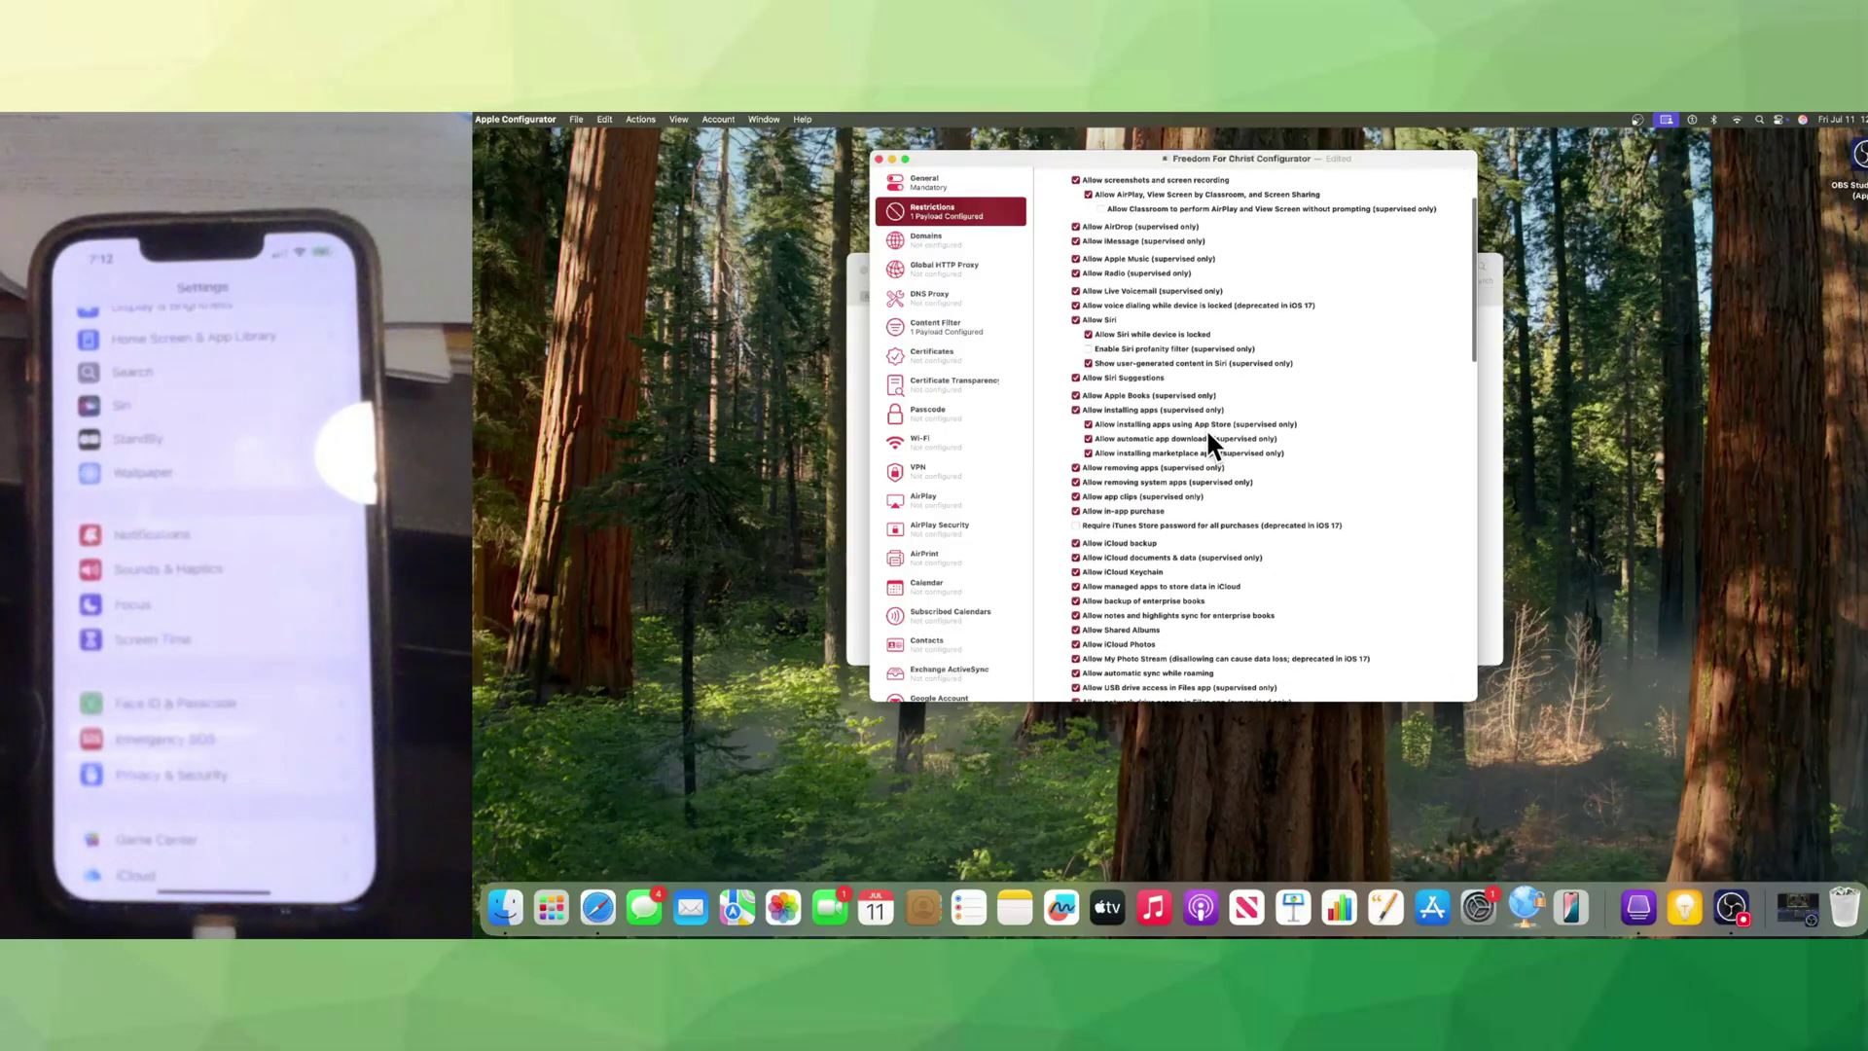
{"action": "scroll", "coordinate": [1208, 436], "scroll_direction": "down", "scroll_amount": 5}
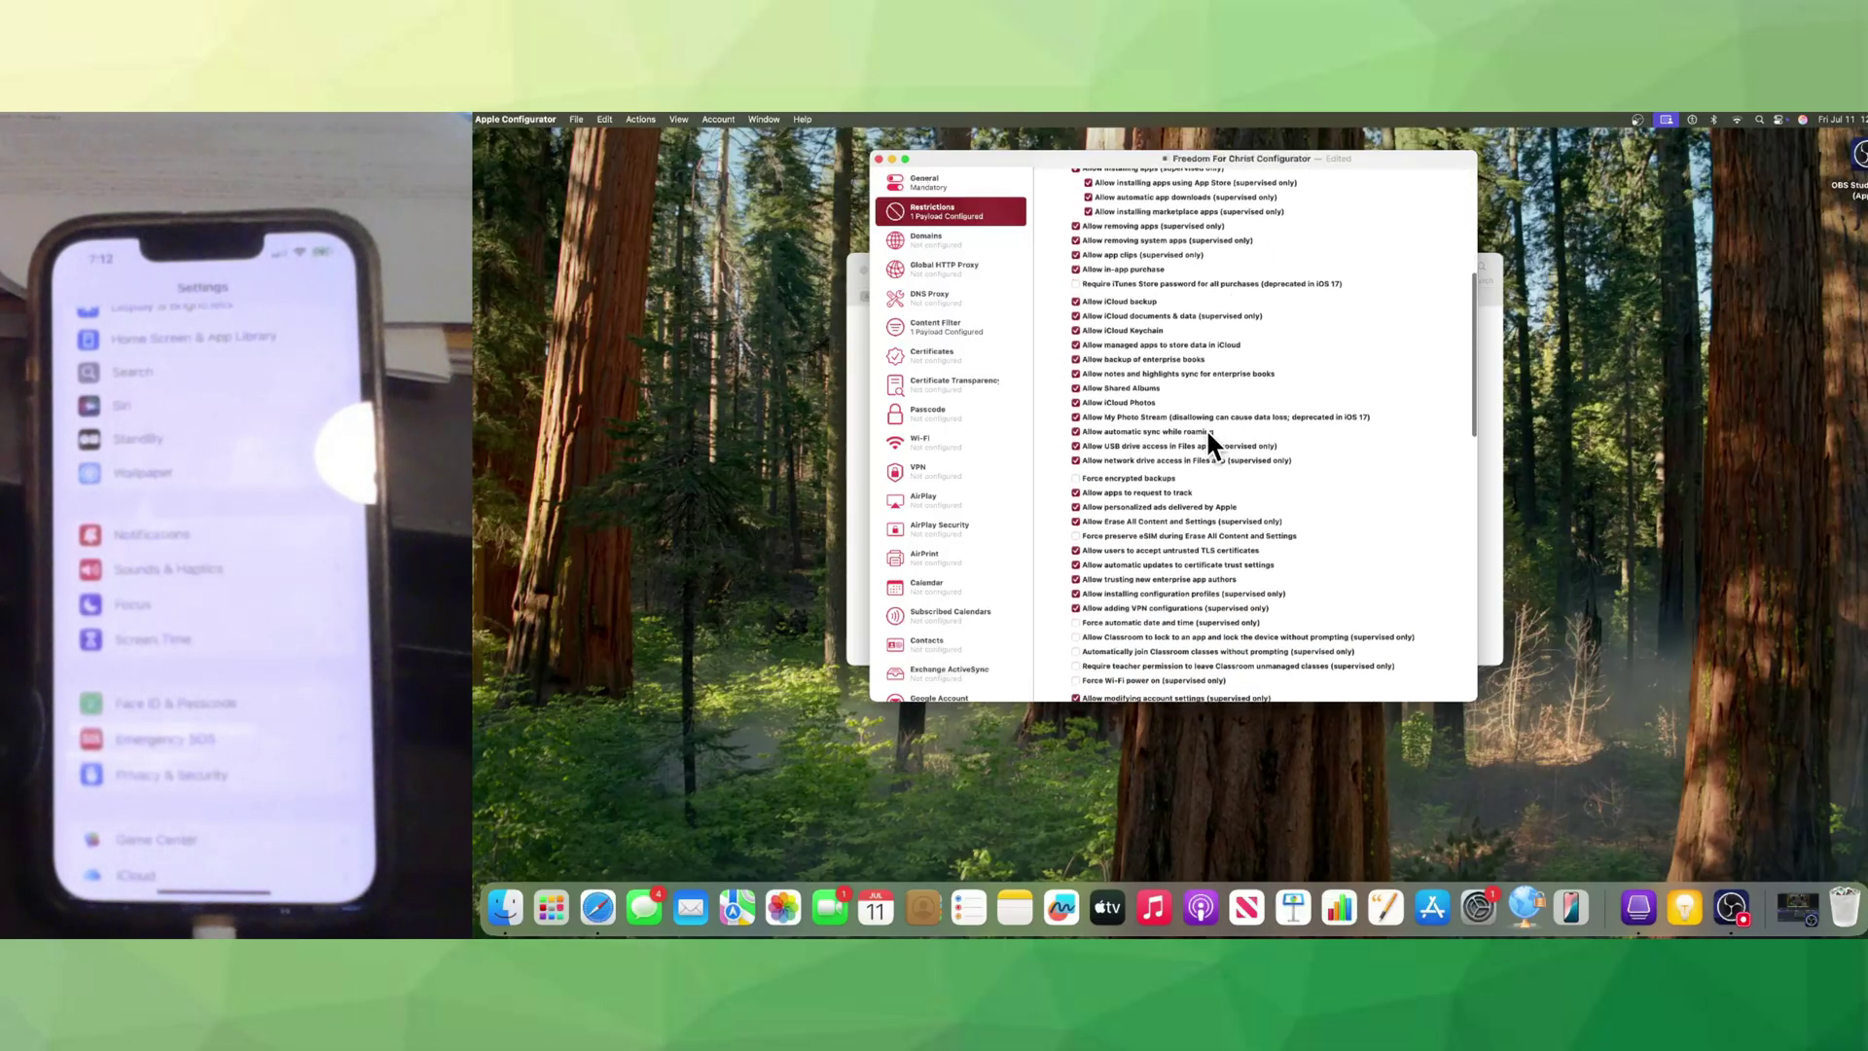
{"action": "scroll", "coordinate": [1208, 433], "scroll_direction": "down", "scroll_amount": 1}
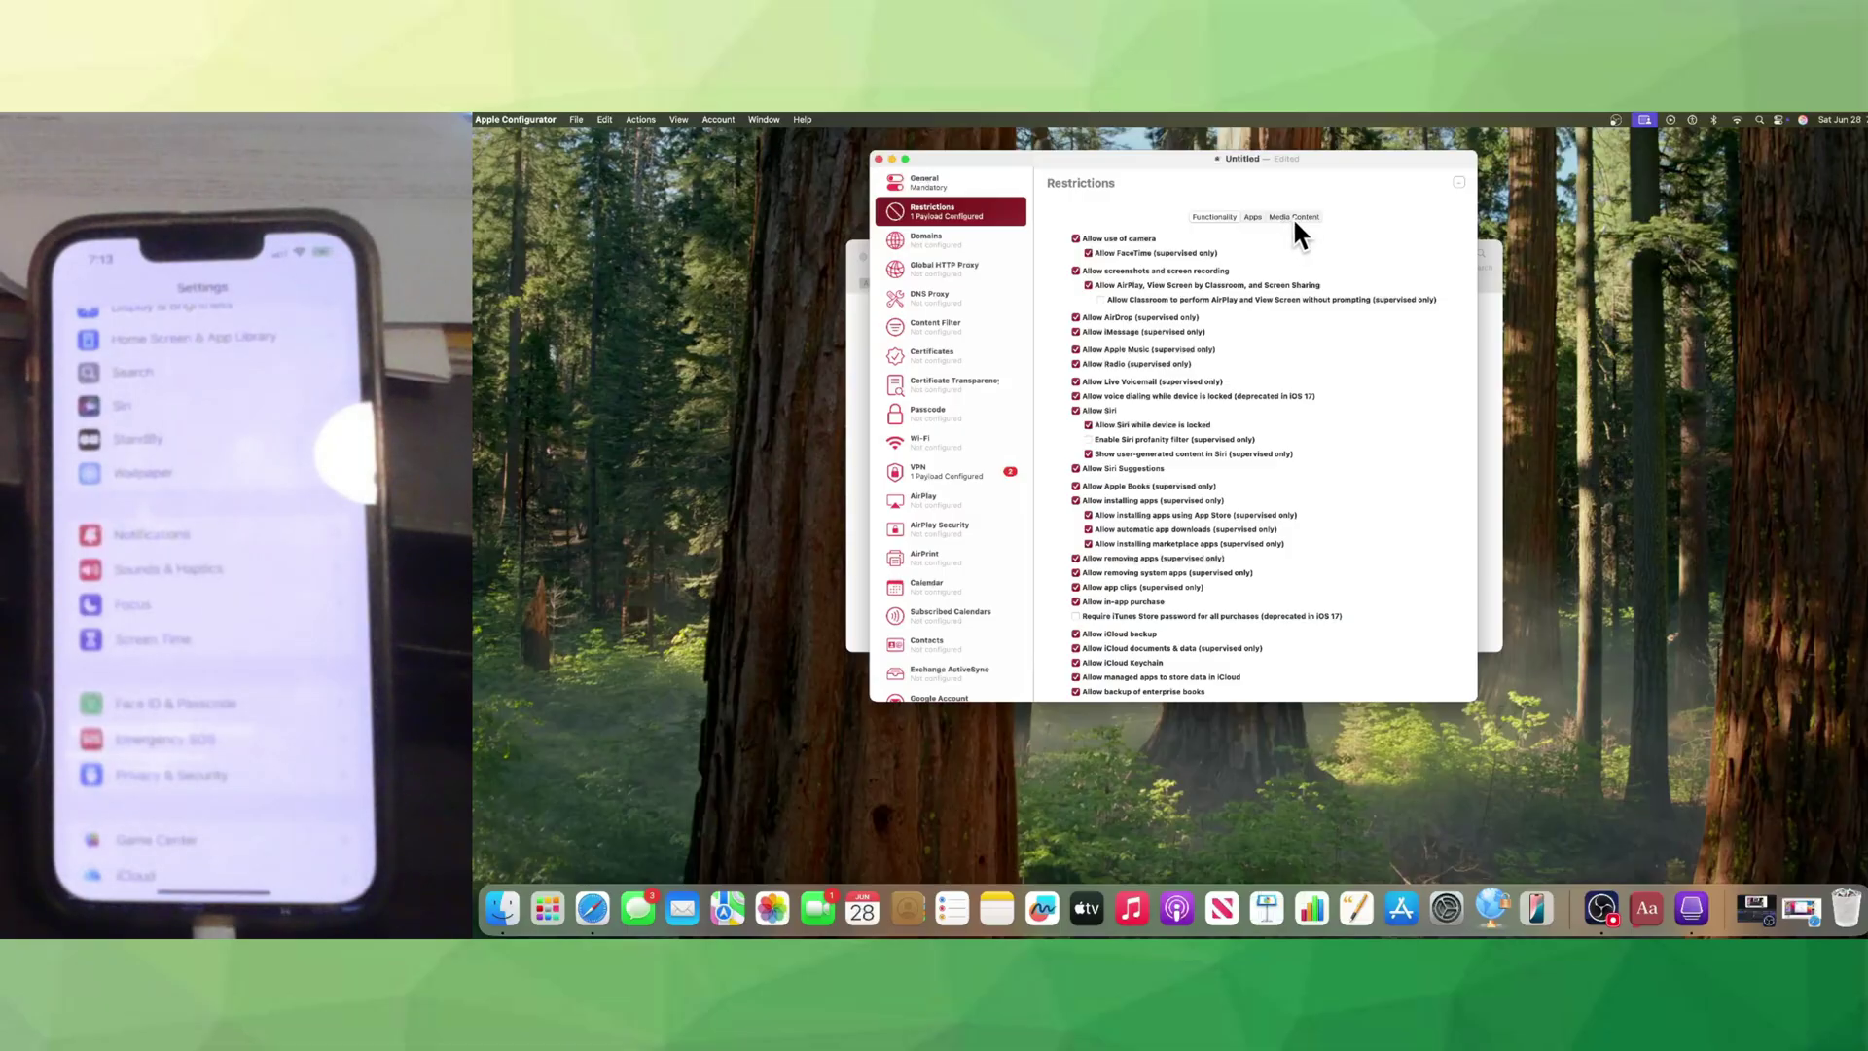
{"action": "left_click", "coordinate": [1300, 220]}
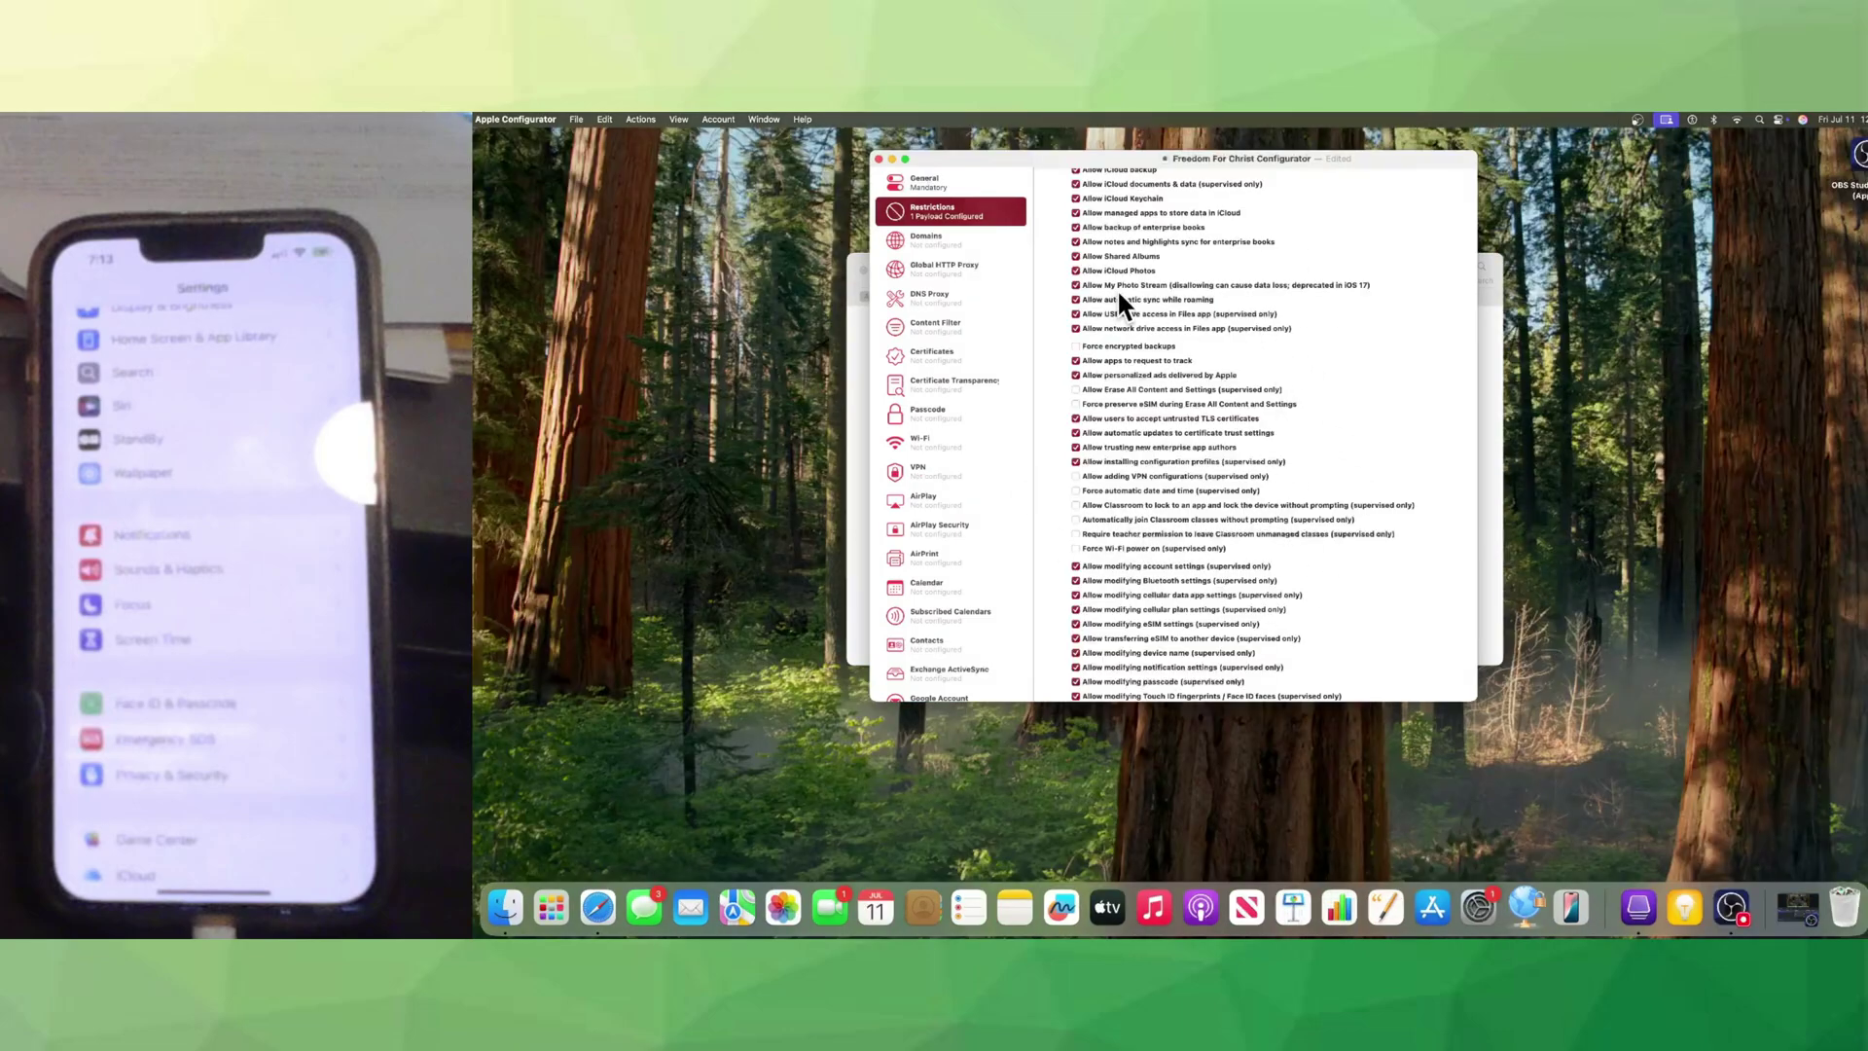
- Add a content filter payload to the profile using the built-in Limit Adult Content filter type
{"action": "left_click", "coordinate": [945, 328]}
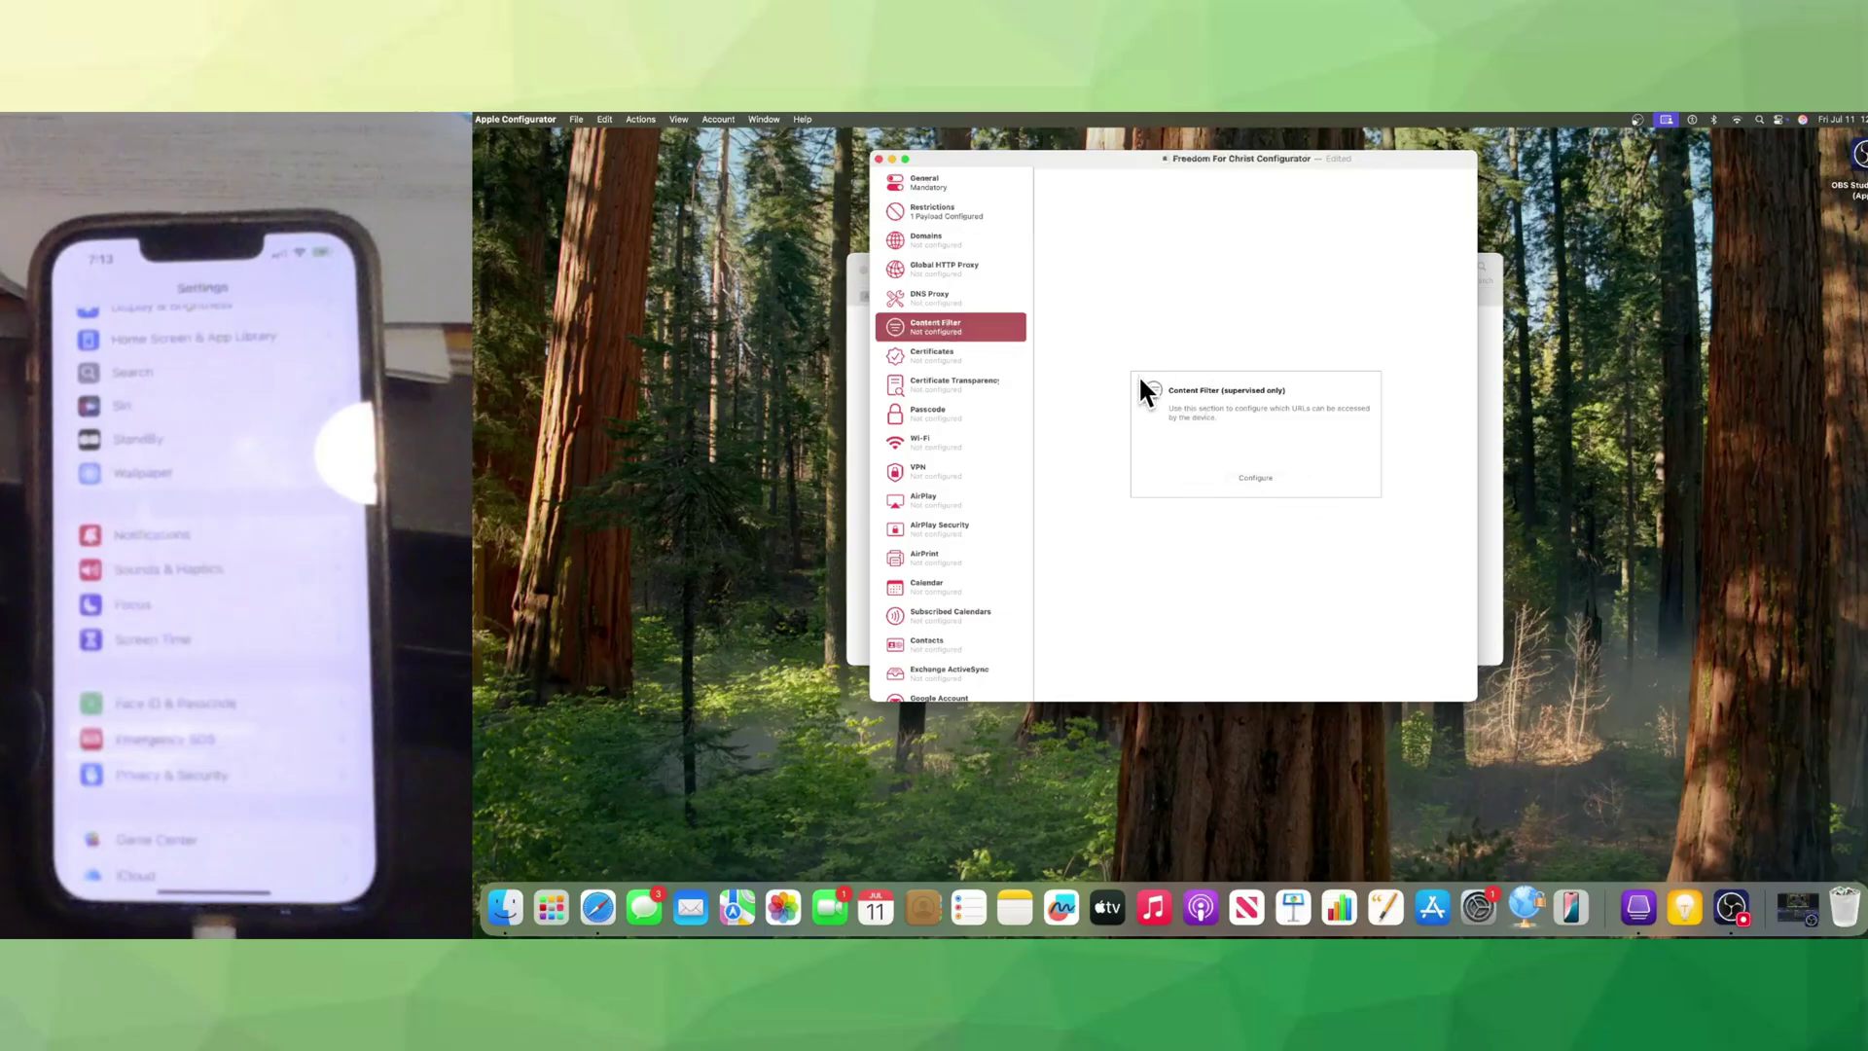
{"action": "left_click", "coordinate": [1255, 478]}
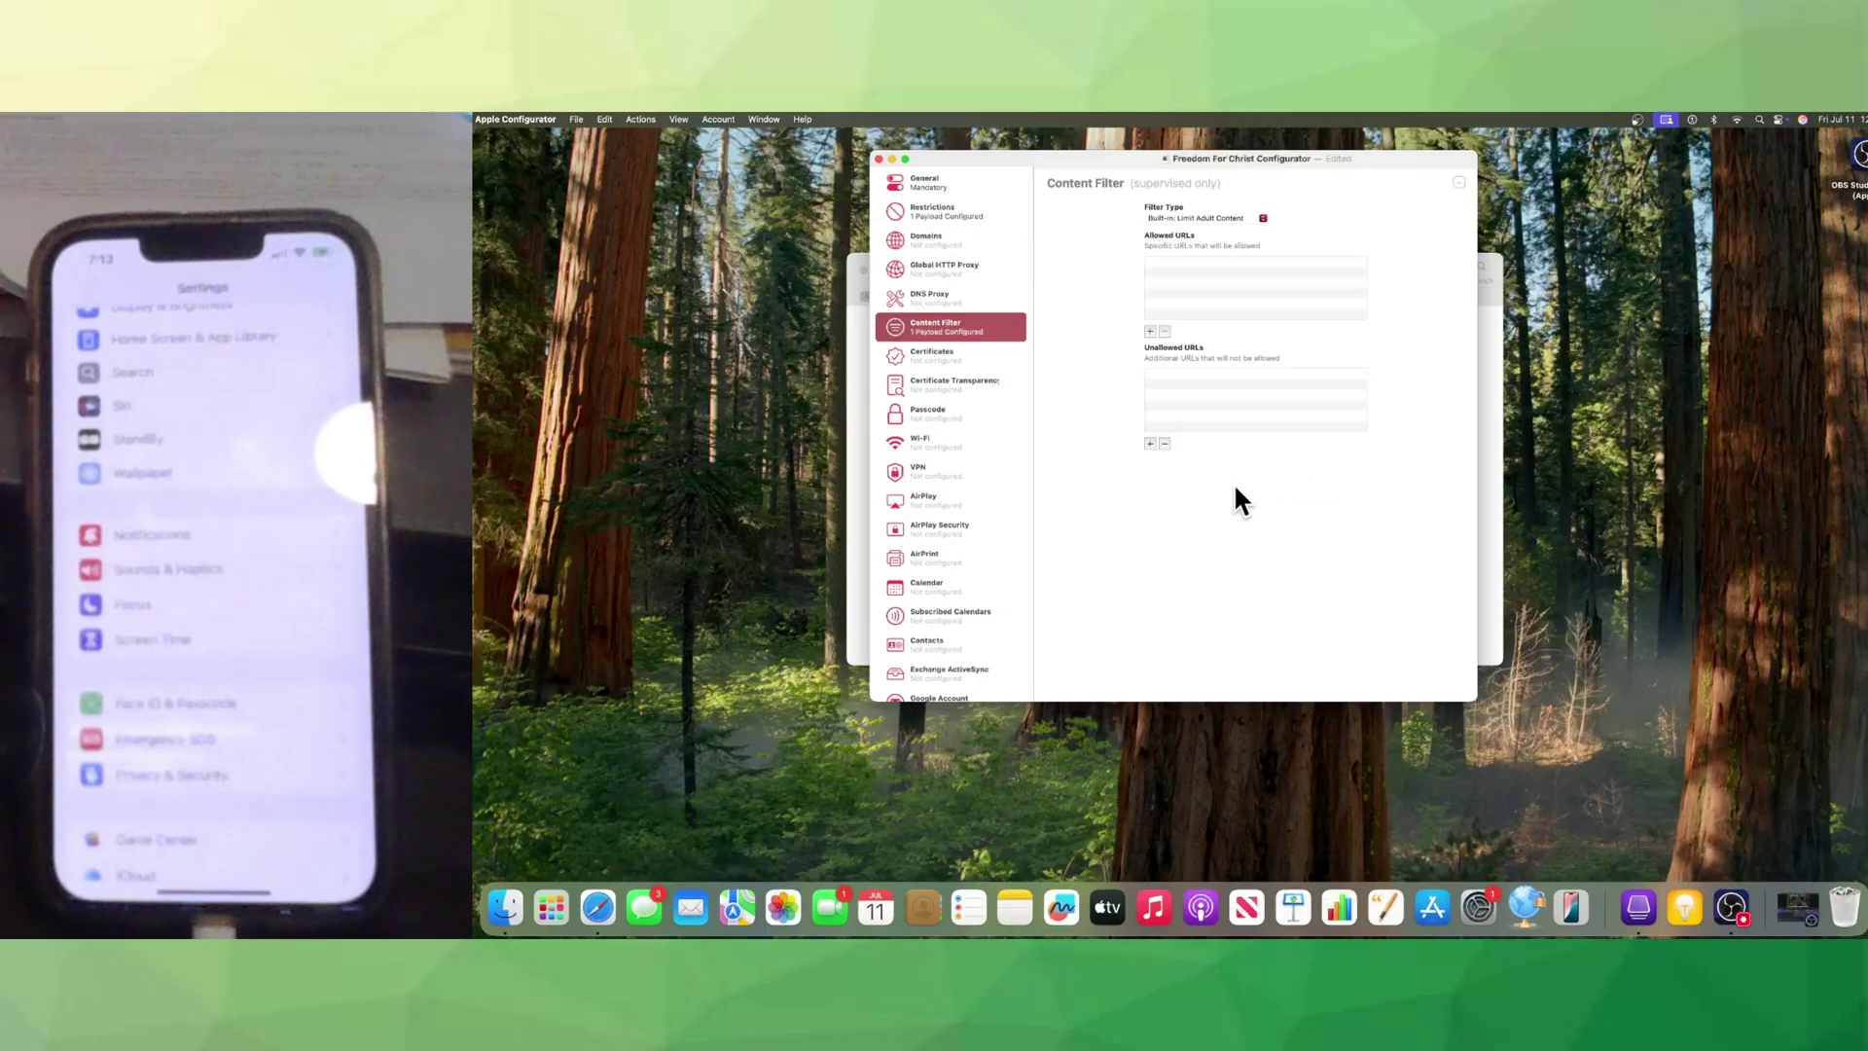
{"action": "left_click", "coordinate": [1213, 224]}
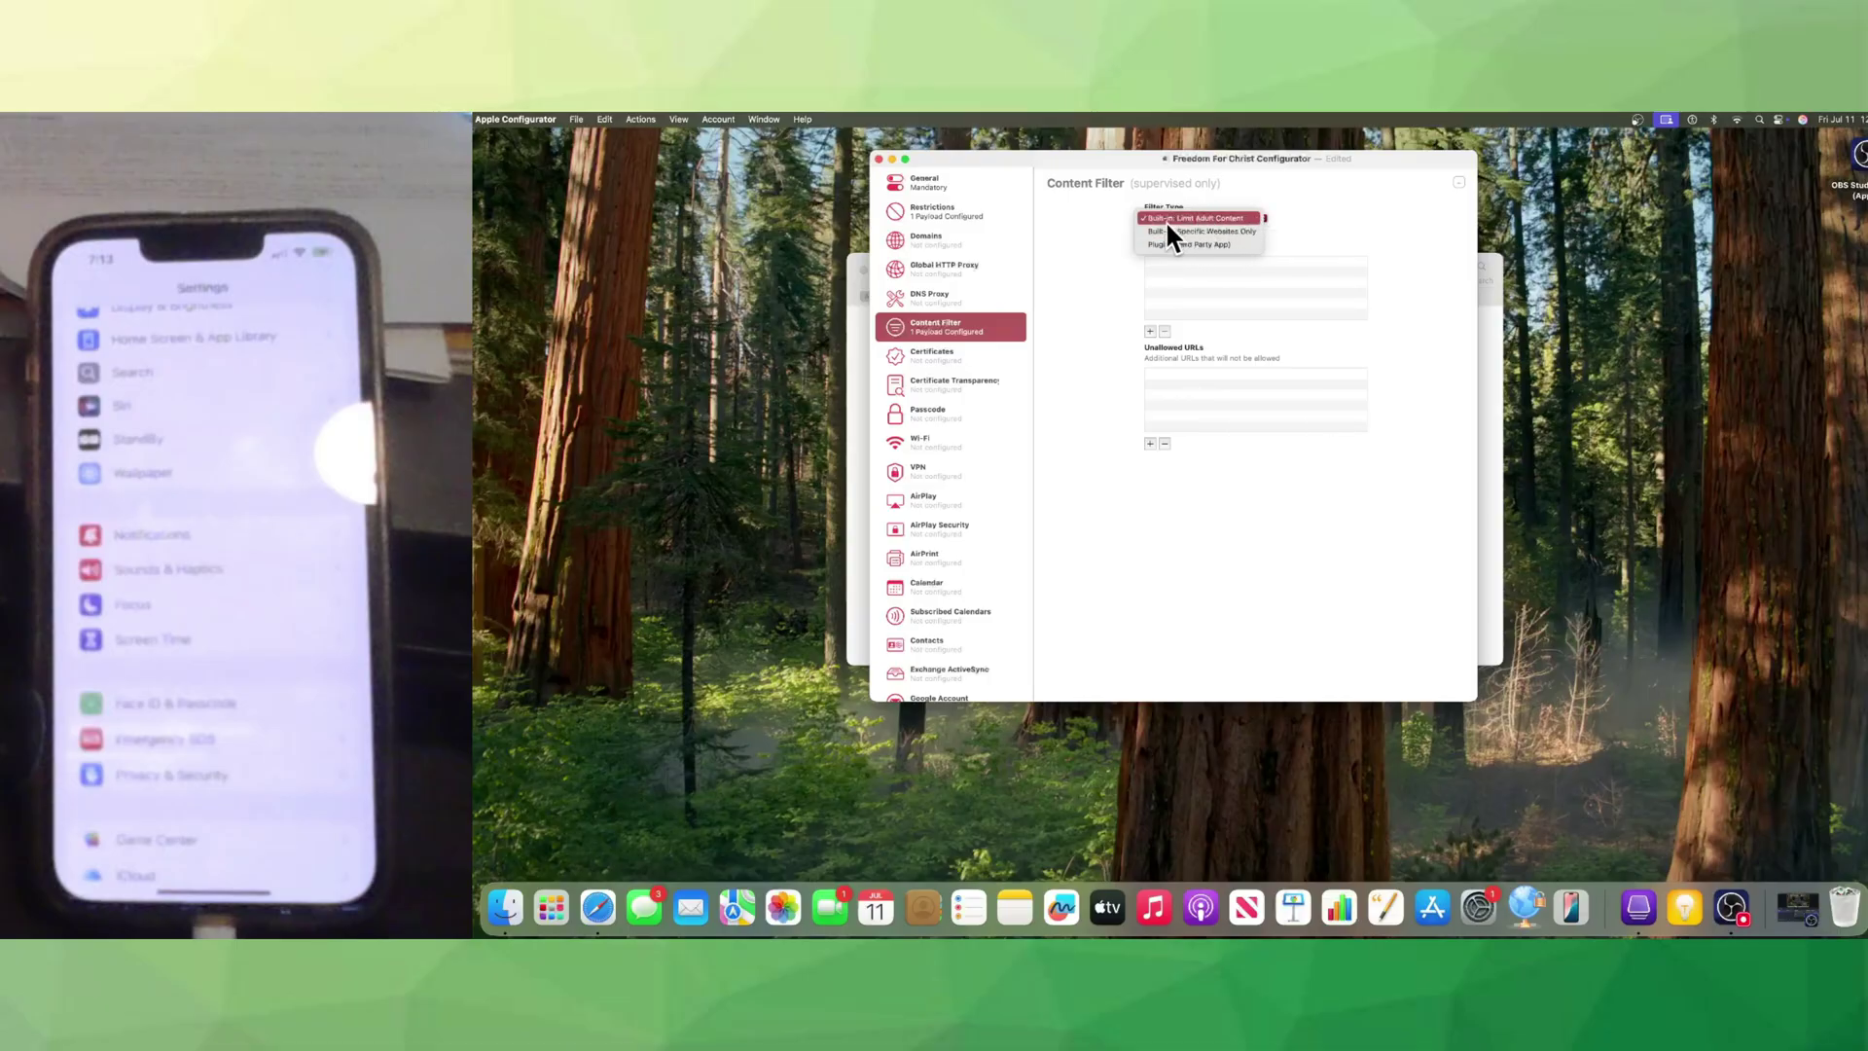
{"action": "left_click", "coordinate": [1249, 219]}
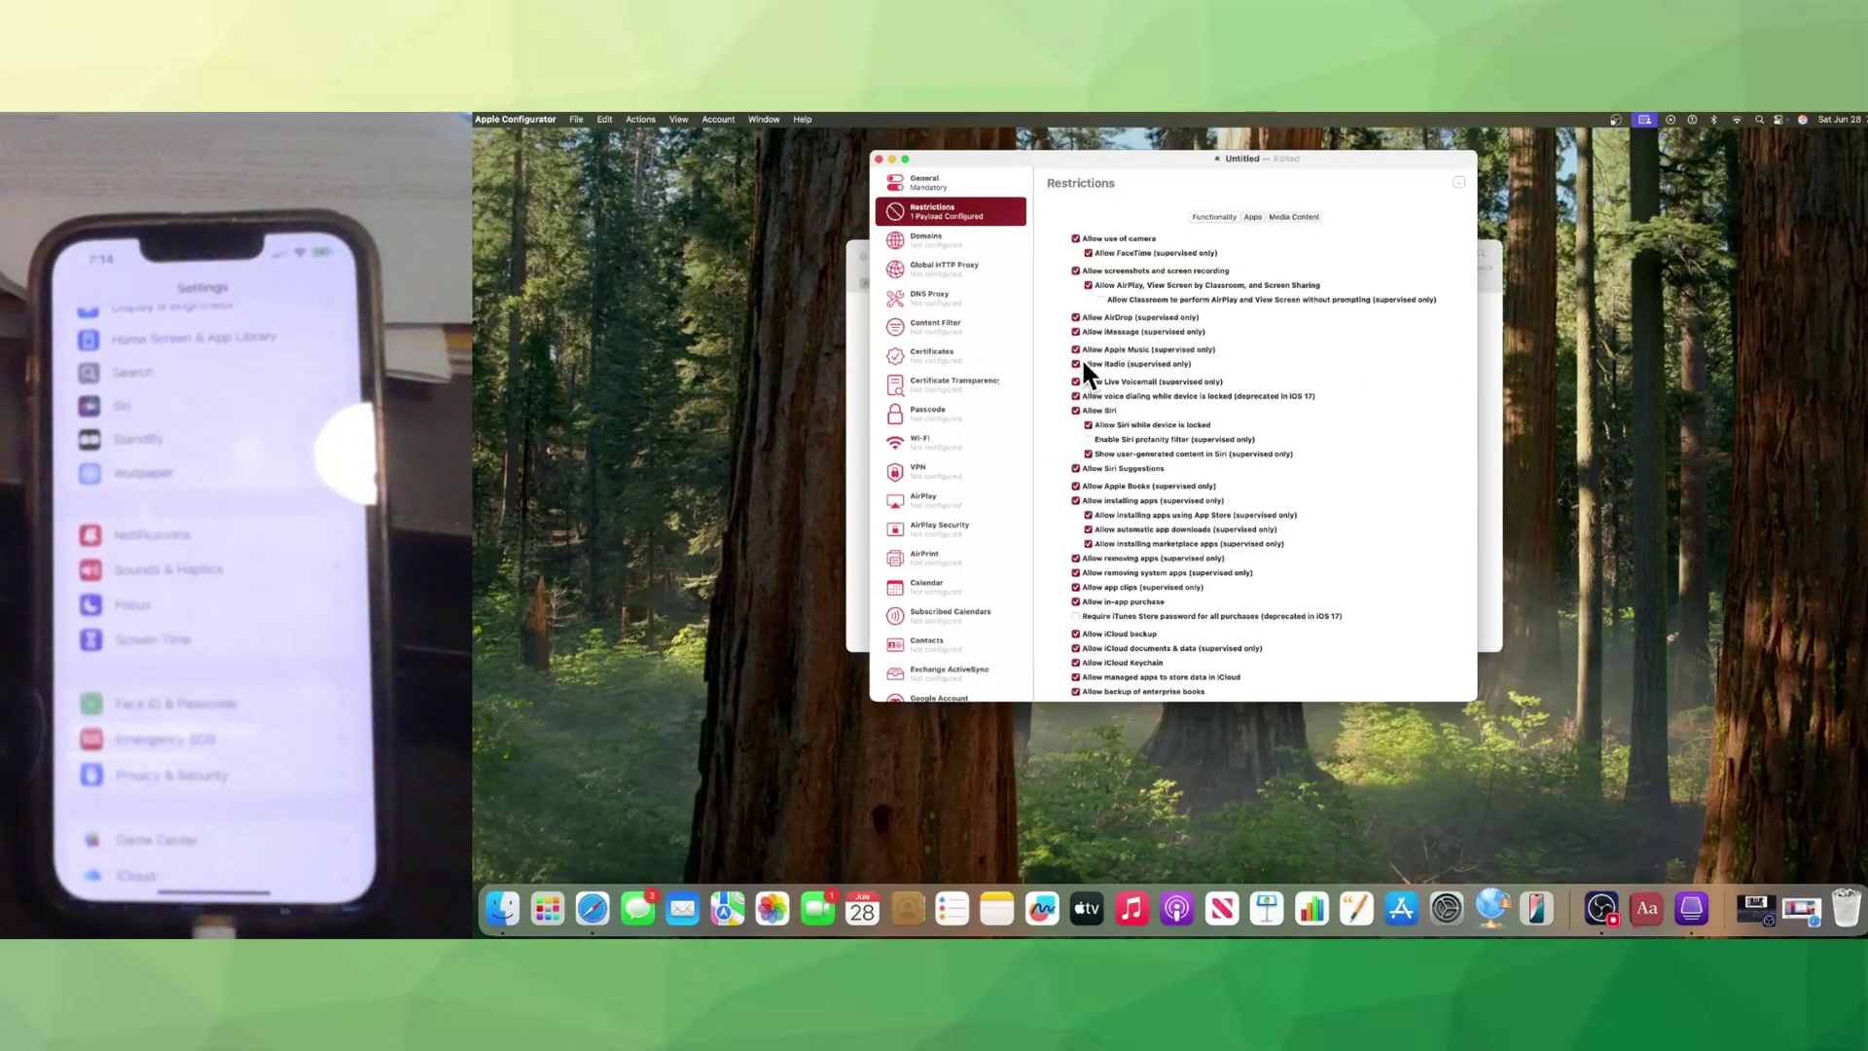
- Save the profile as "Freedom For Christ Configurator" in Documents and minimize its window to get back to the device list
{"action": "left_click", "coordinate": [578, 119]}
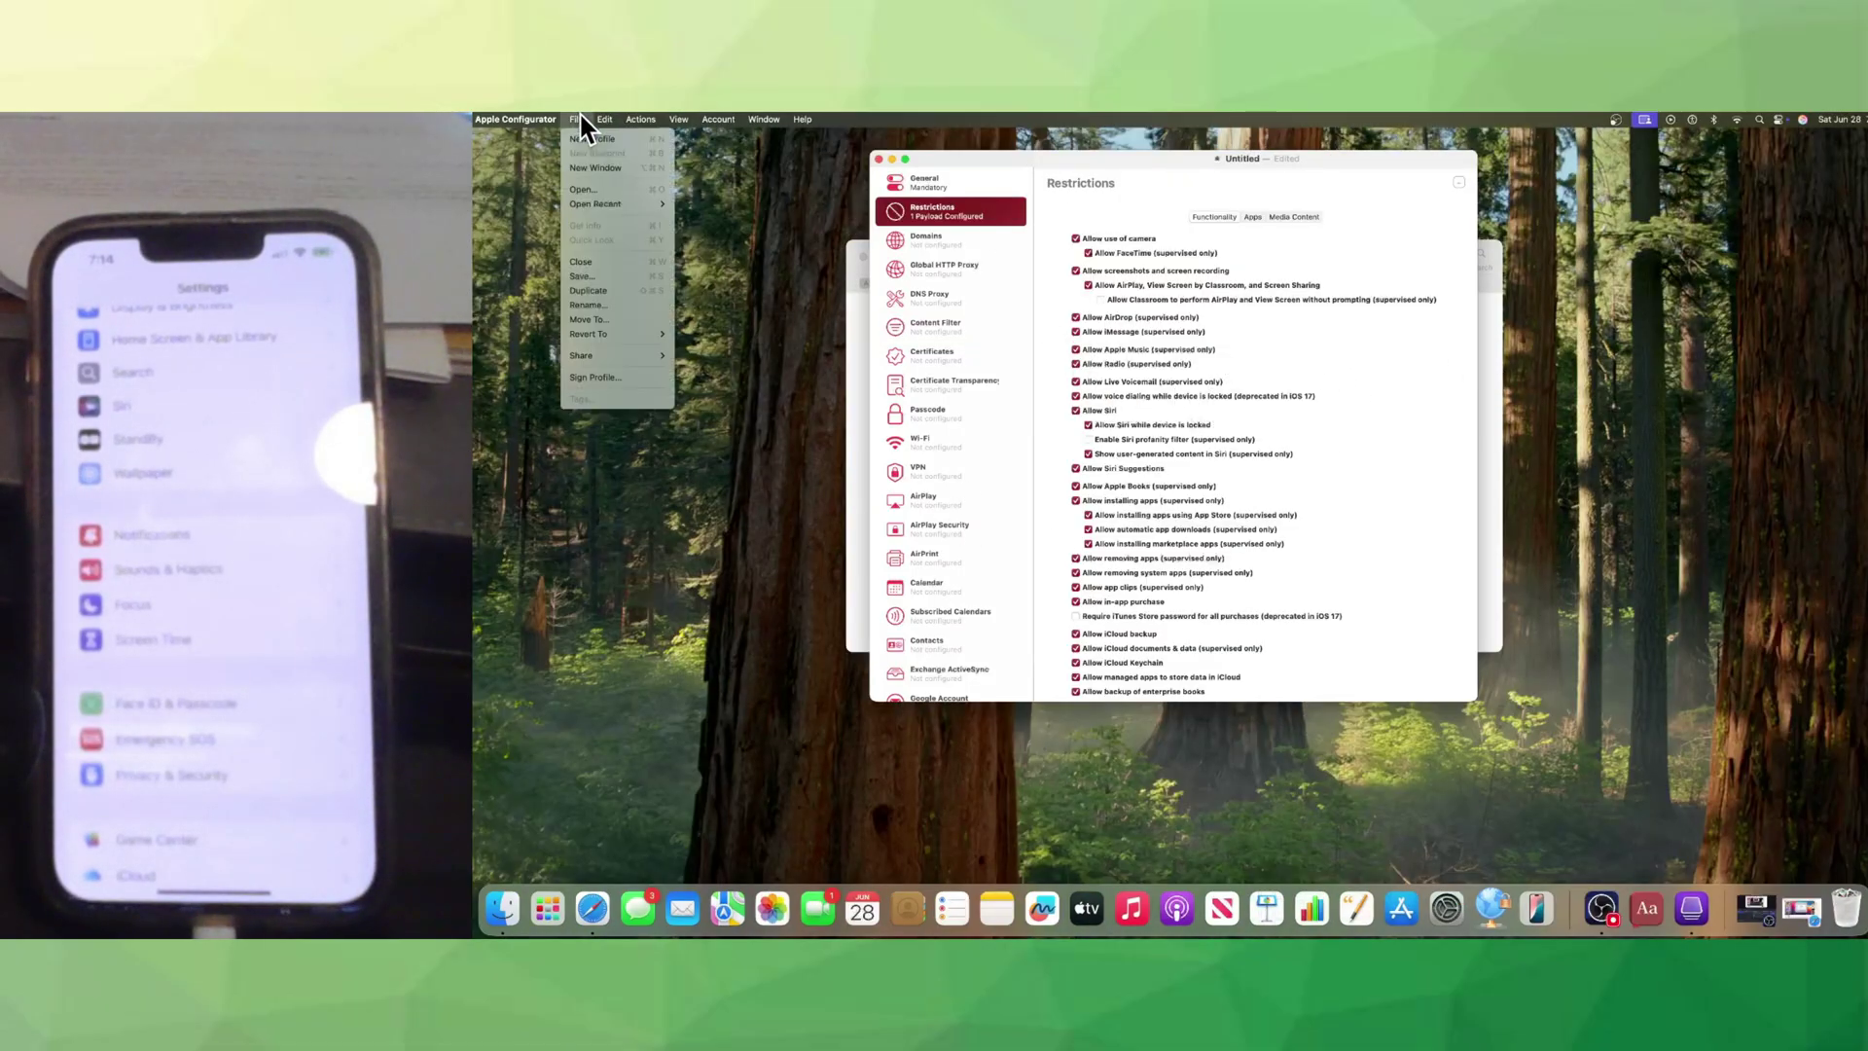
{"action": "left_click", "coordinate": [600, 277]}
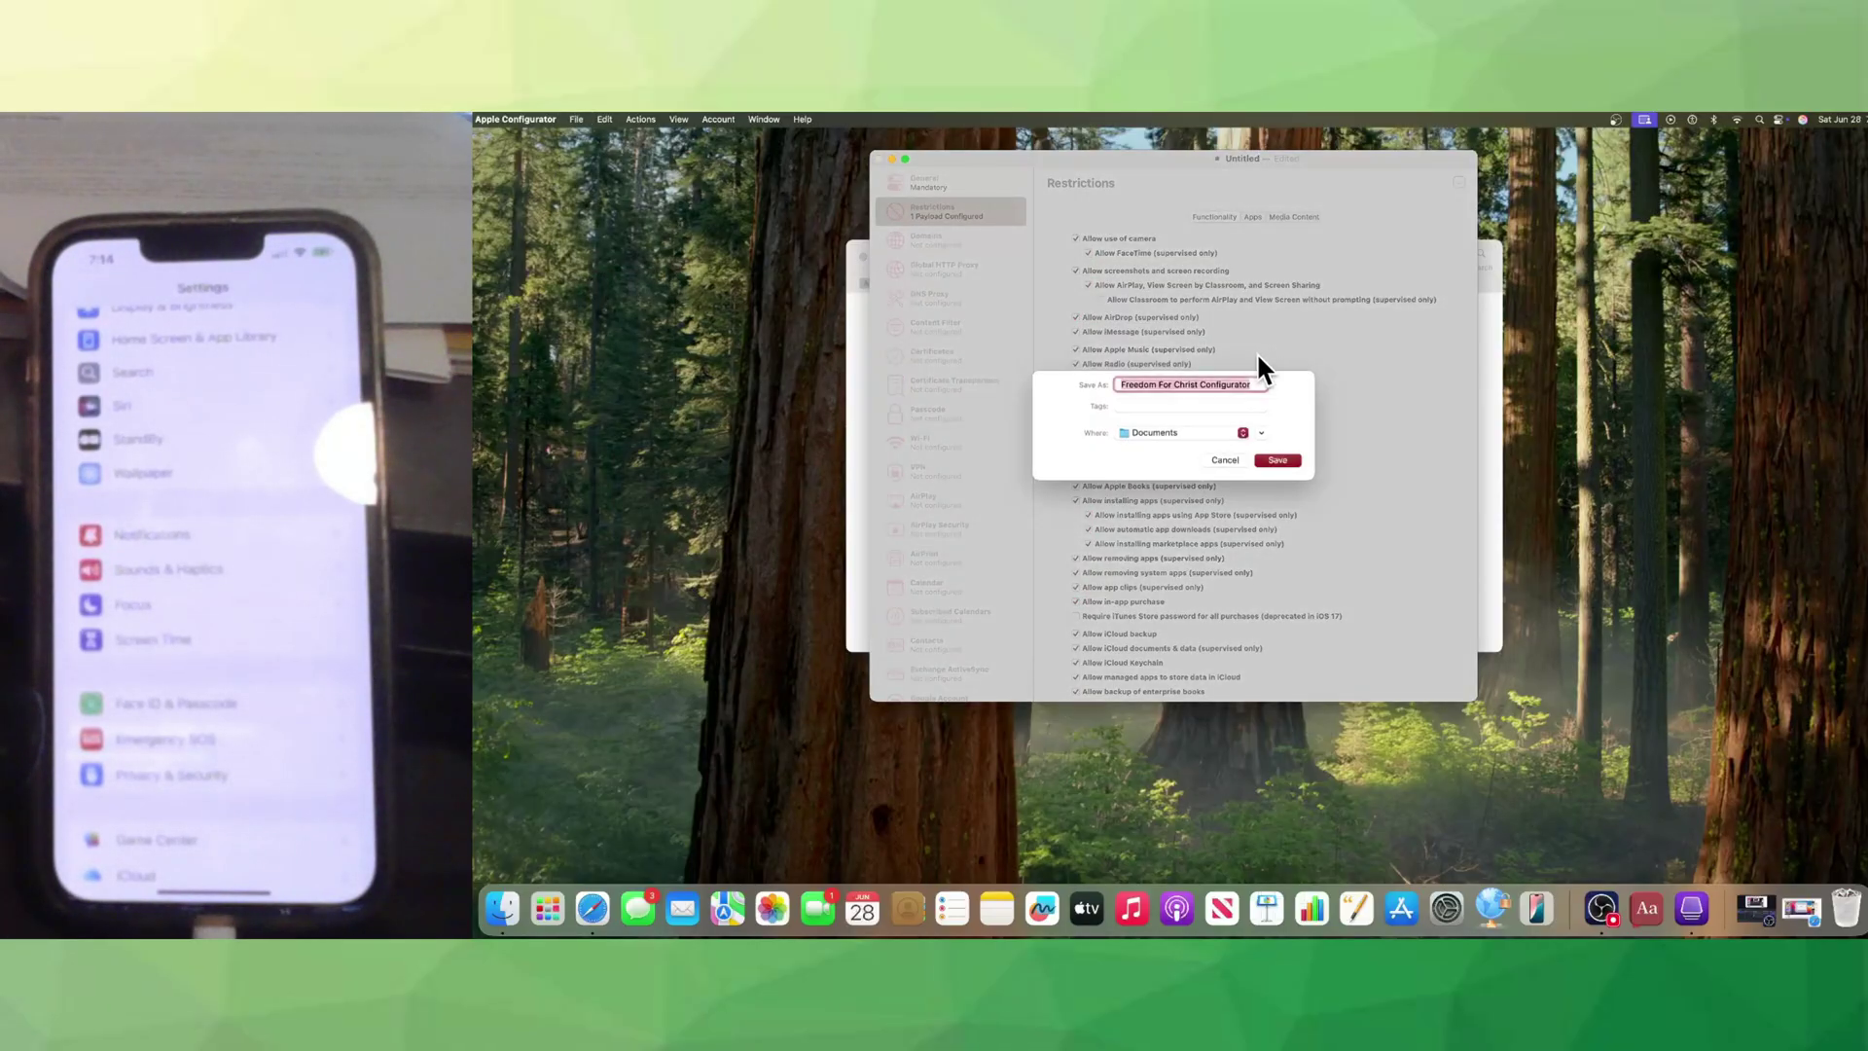
{"action": "left_click", "coordinate": [1256, 384]}
{"action": "left_click", "coordinate": [1278, 460]}
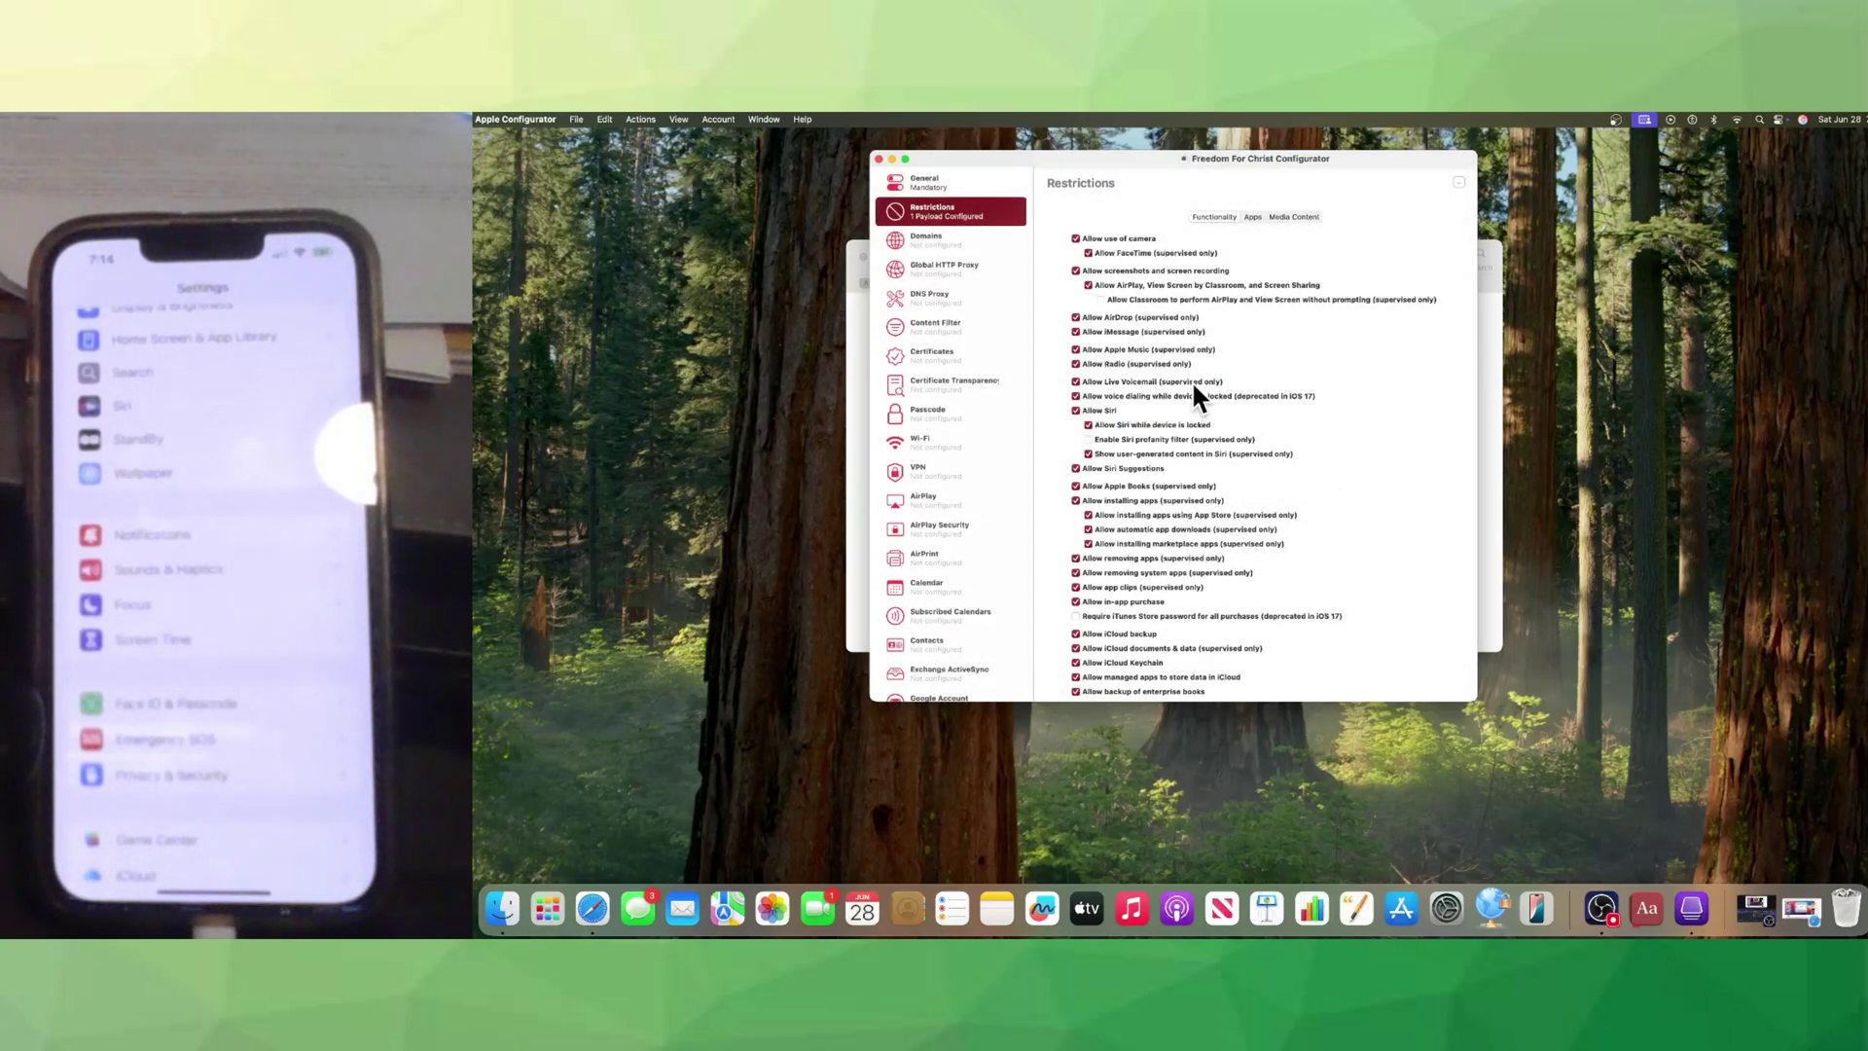
{"action": "left_click", "coordinate": [891, 157]}
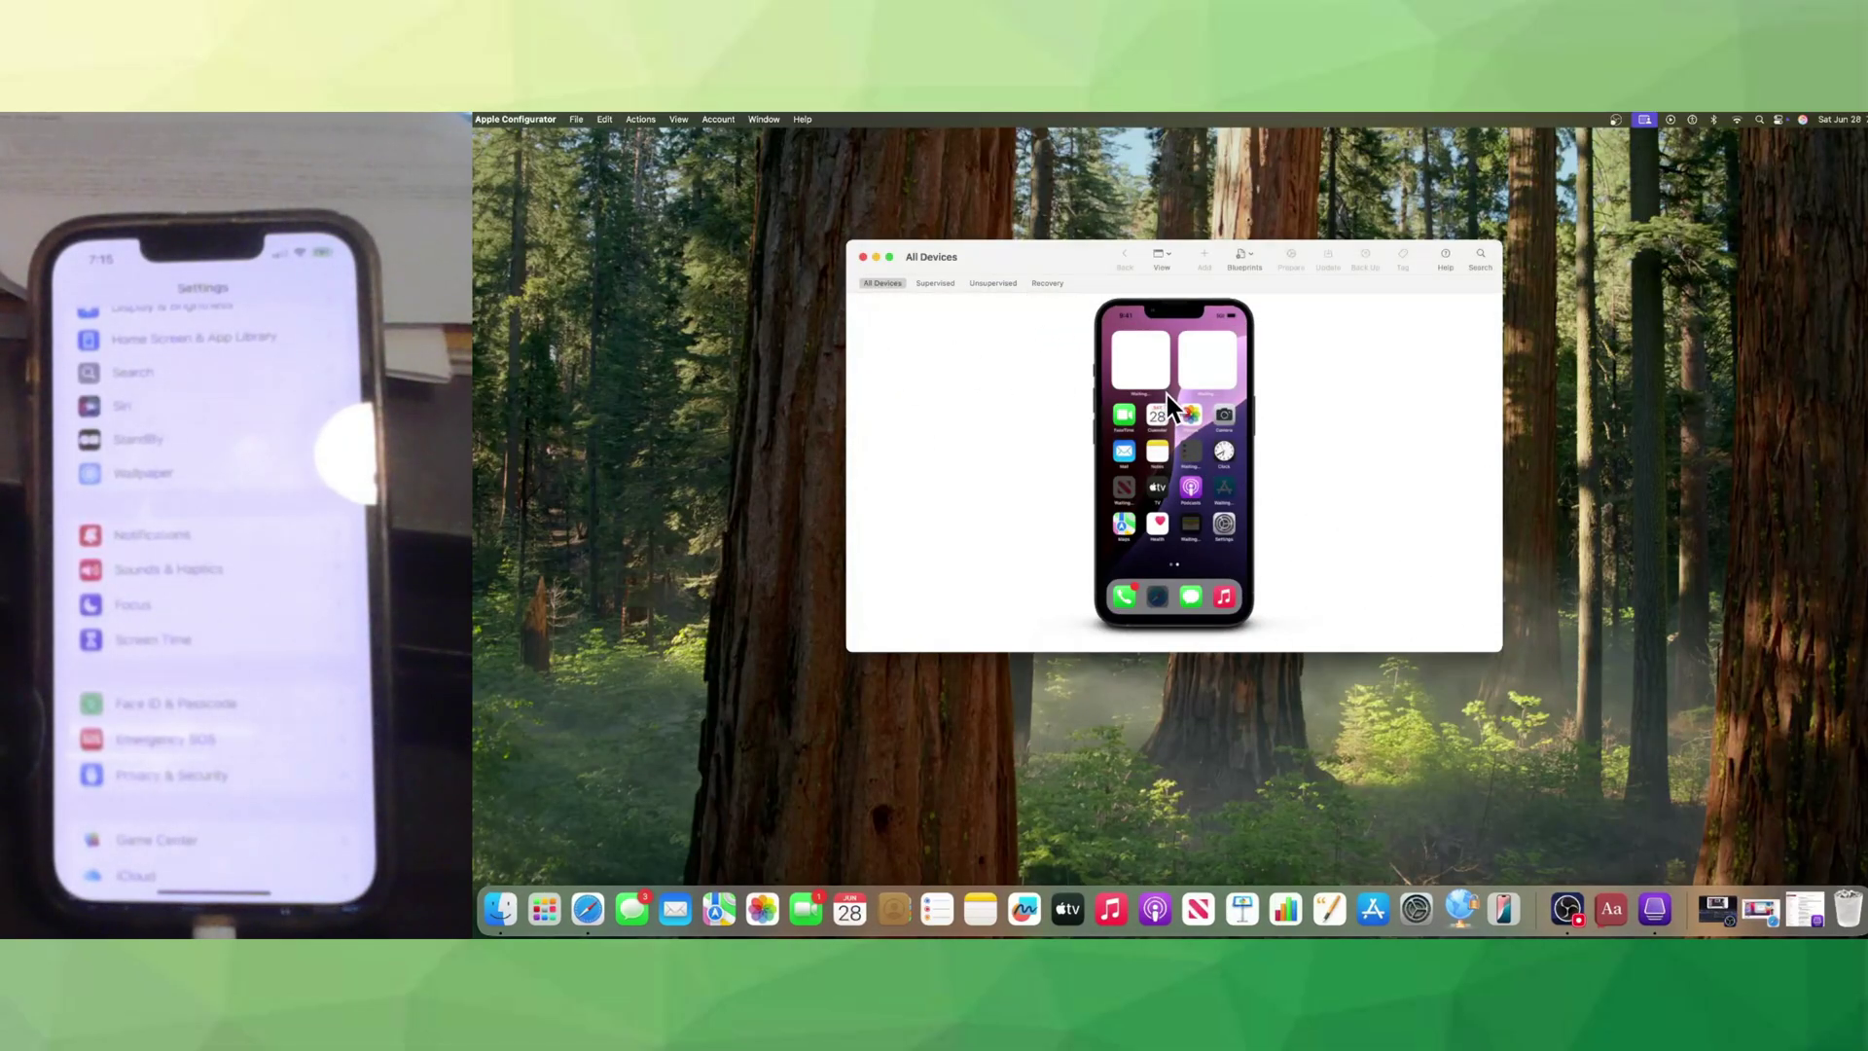
- Add the saved "Freedom For Christ Configurator" profile from Documents to the connected iPhone
{"action": "left_click", "coordinate": [1208, 396]}
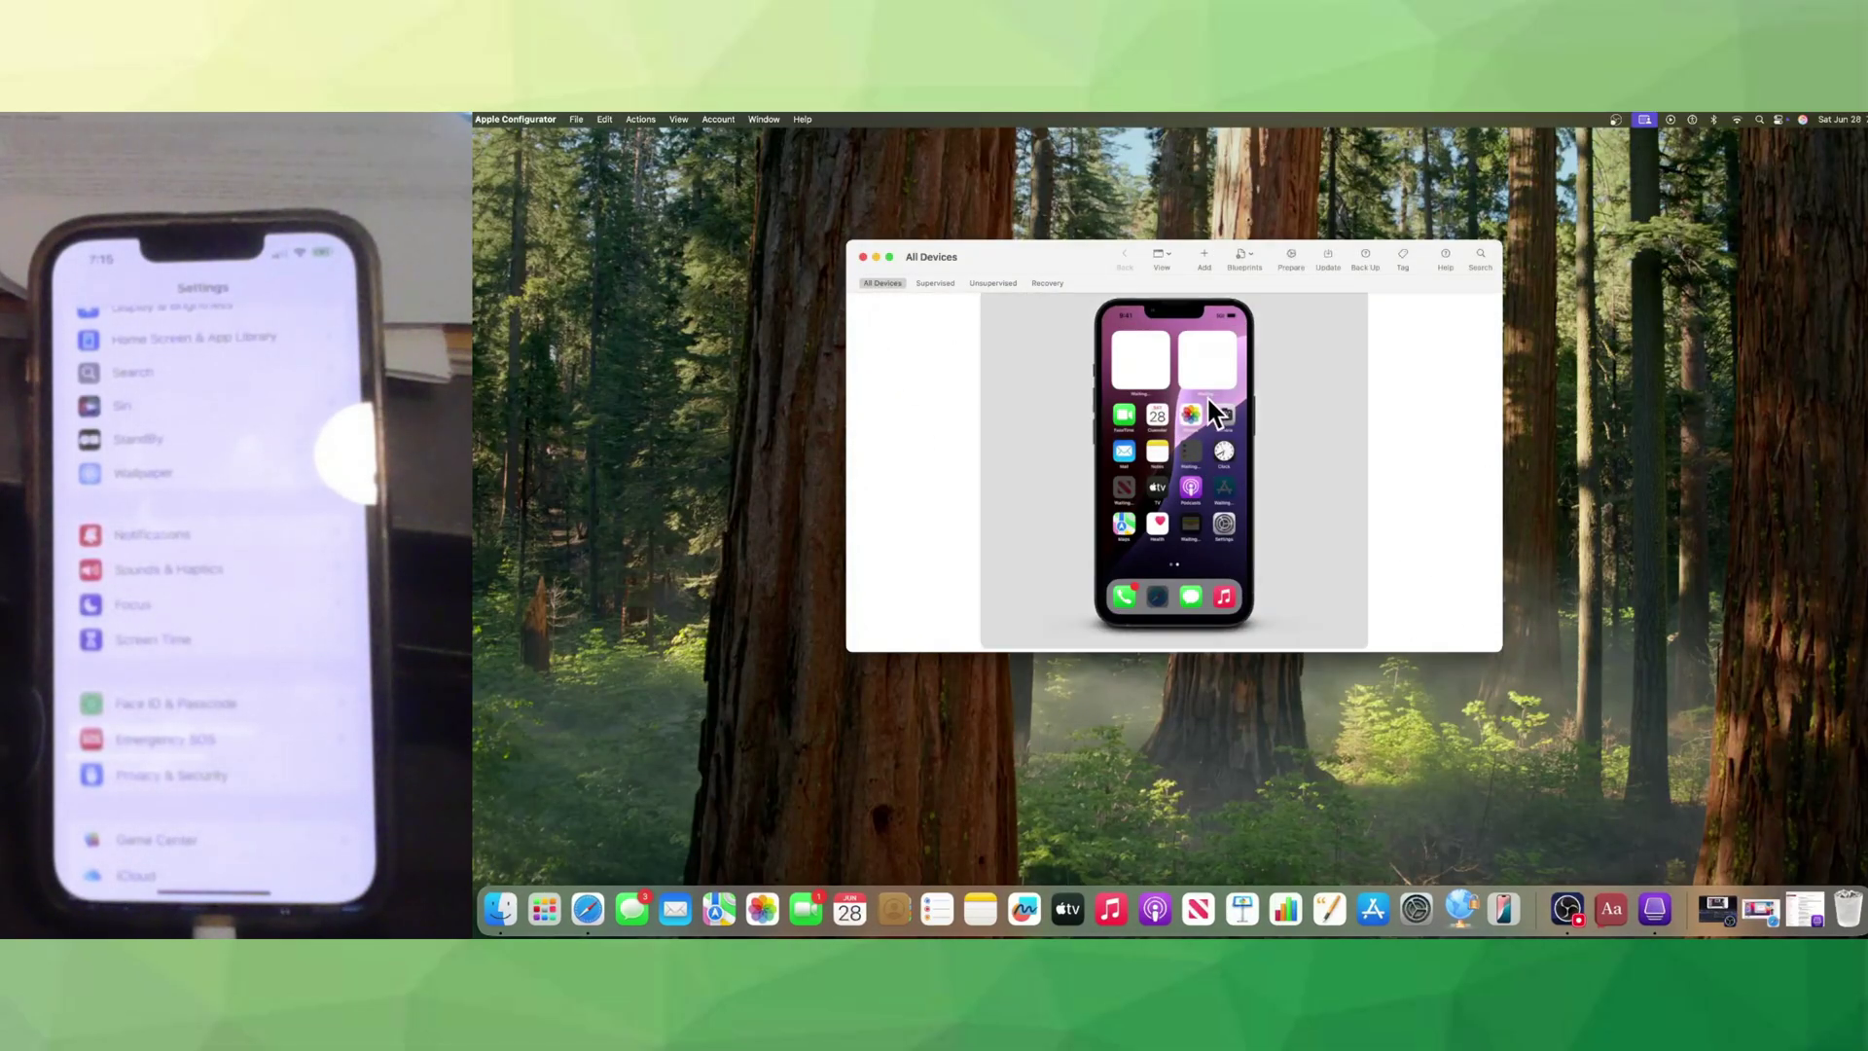
{"action": "right_click", "coordinate": [1206, 482]}
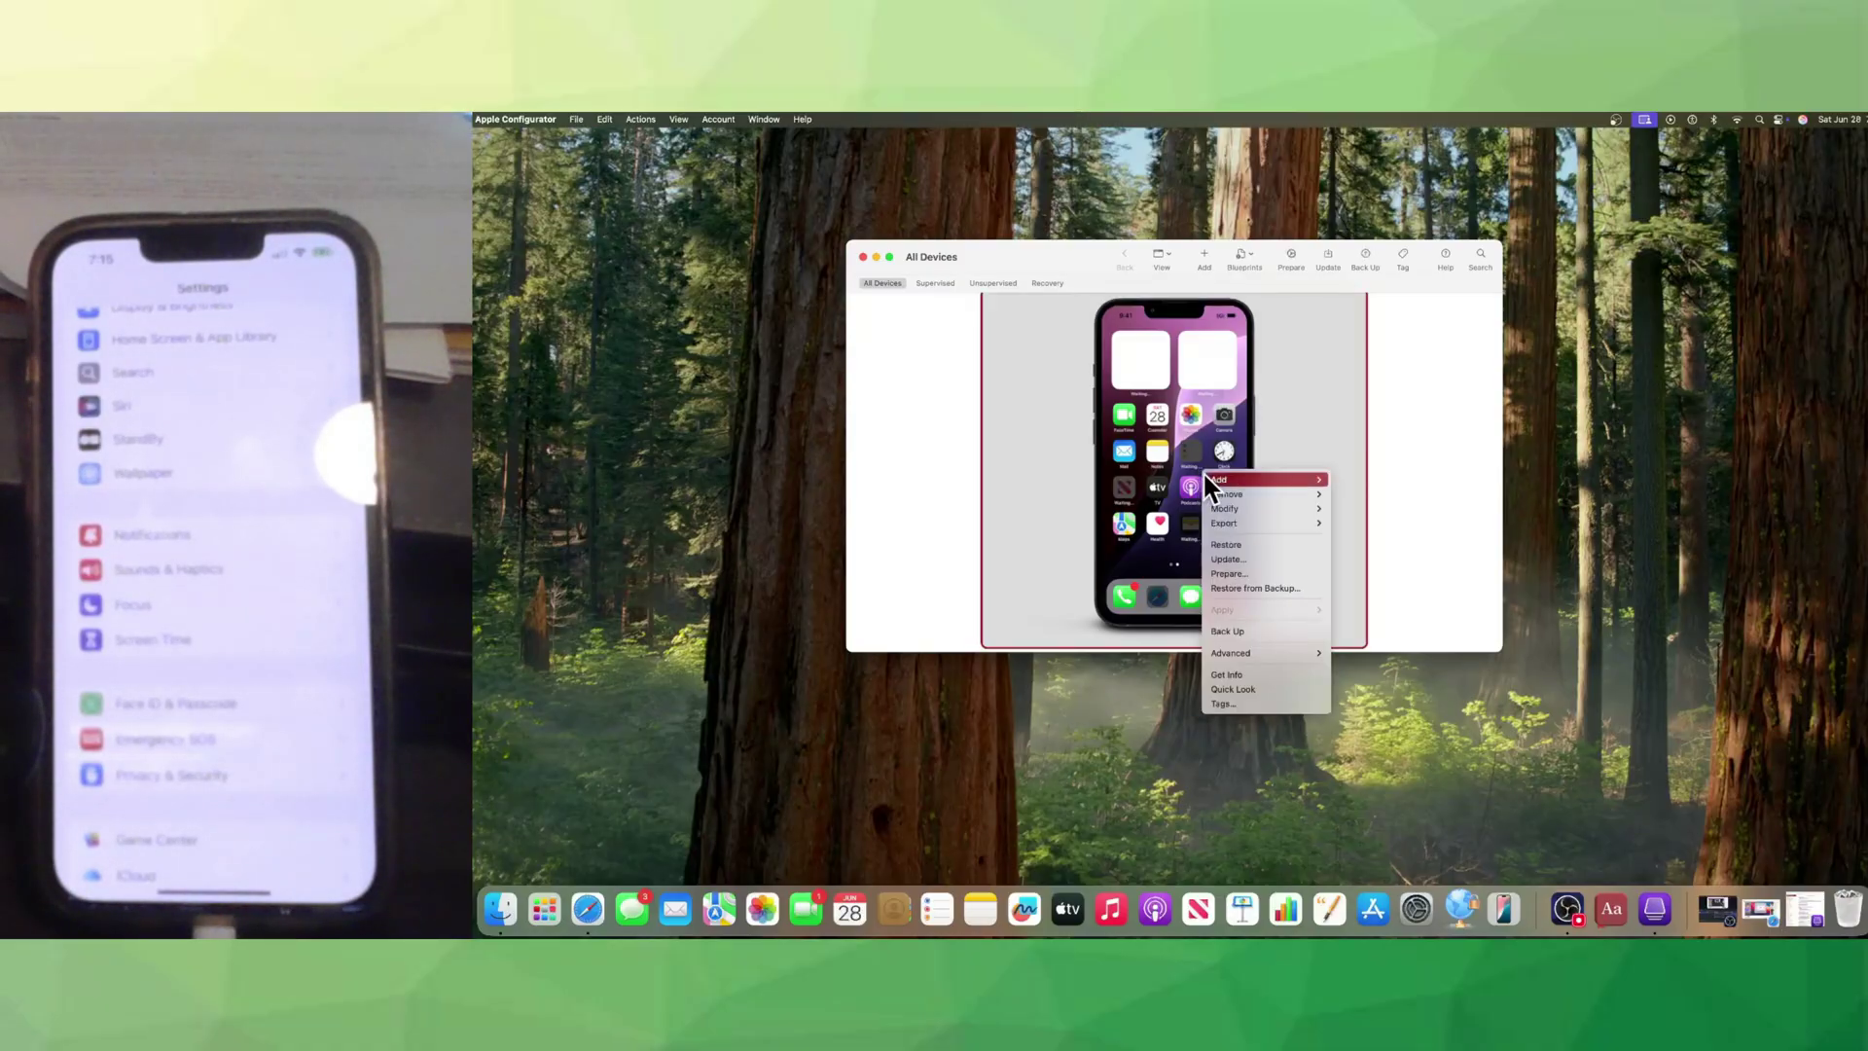
{"action": "mouse_move", "coordinate": [1215, 484]}
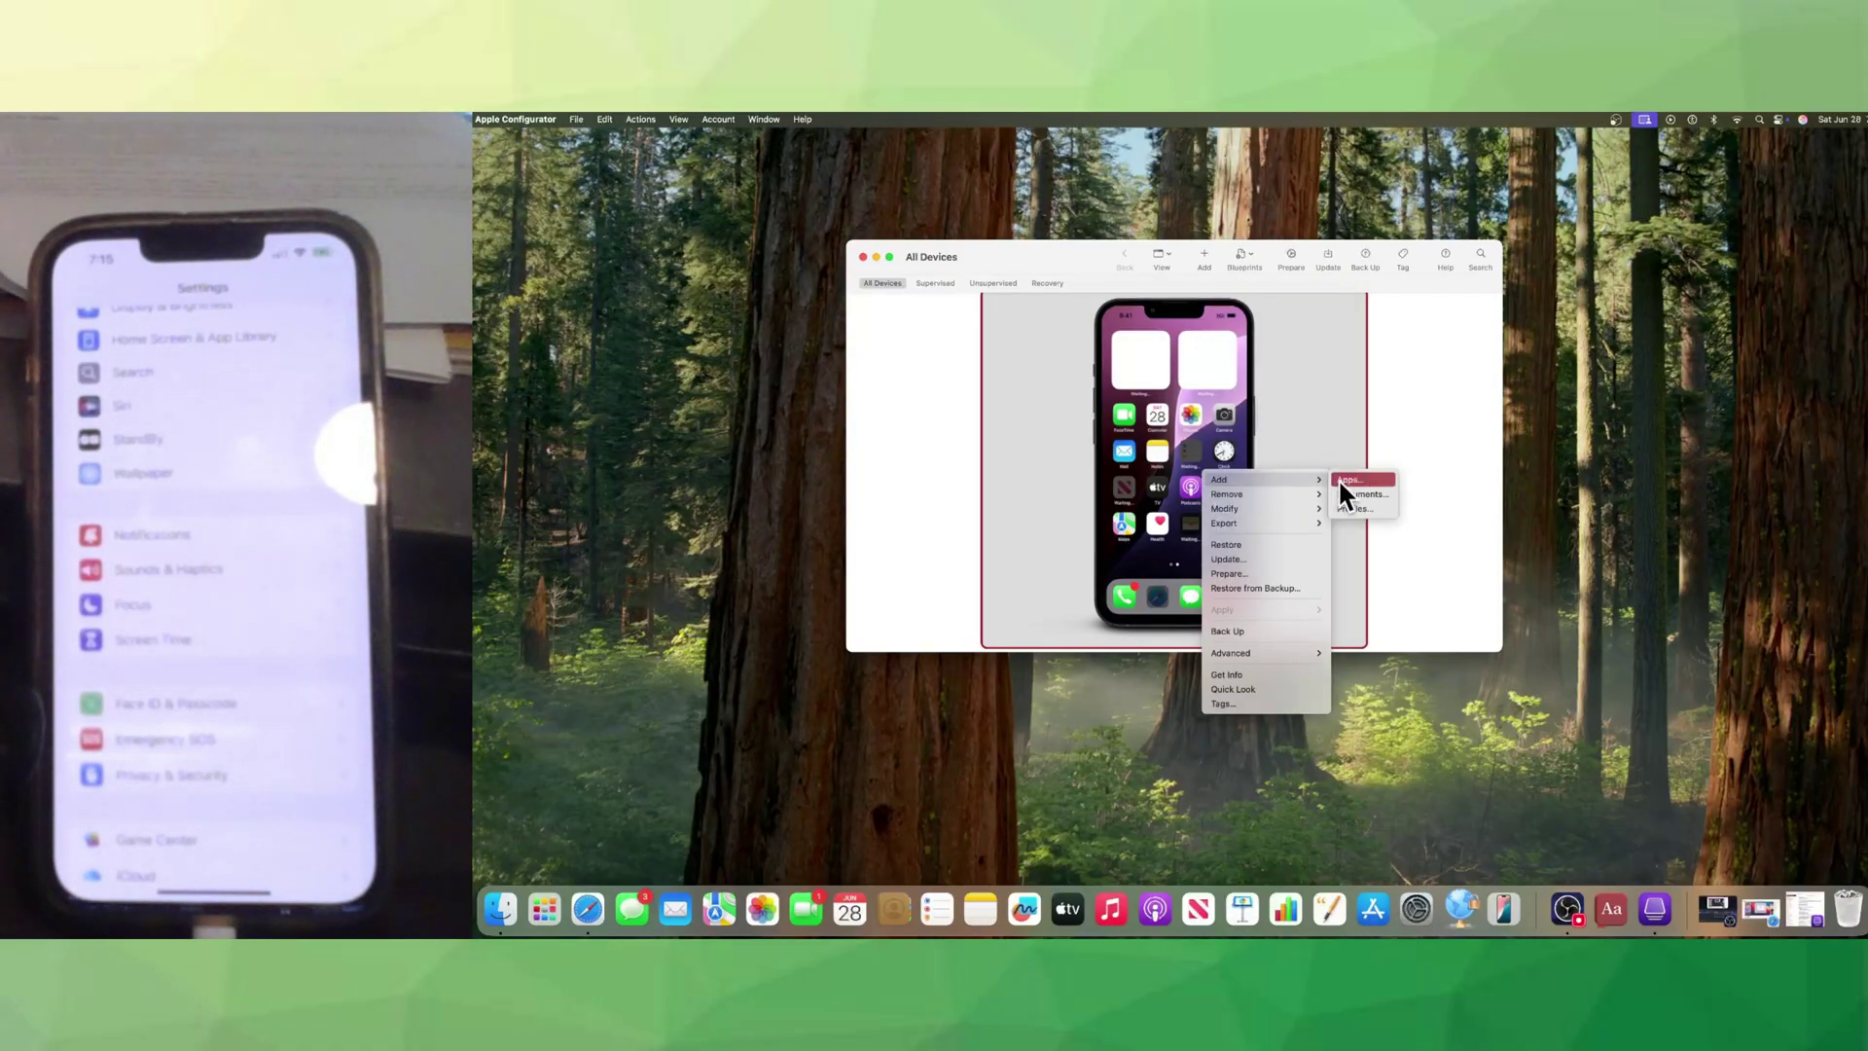
{"action": "left_click", "coordinate": [1355, 508]}
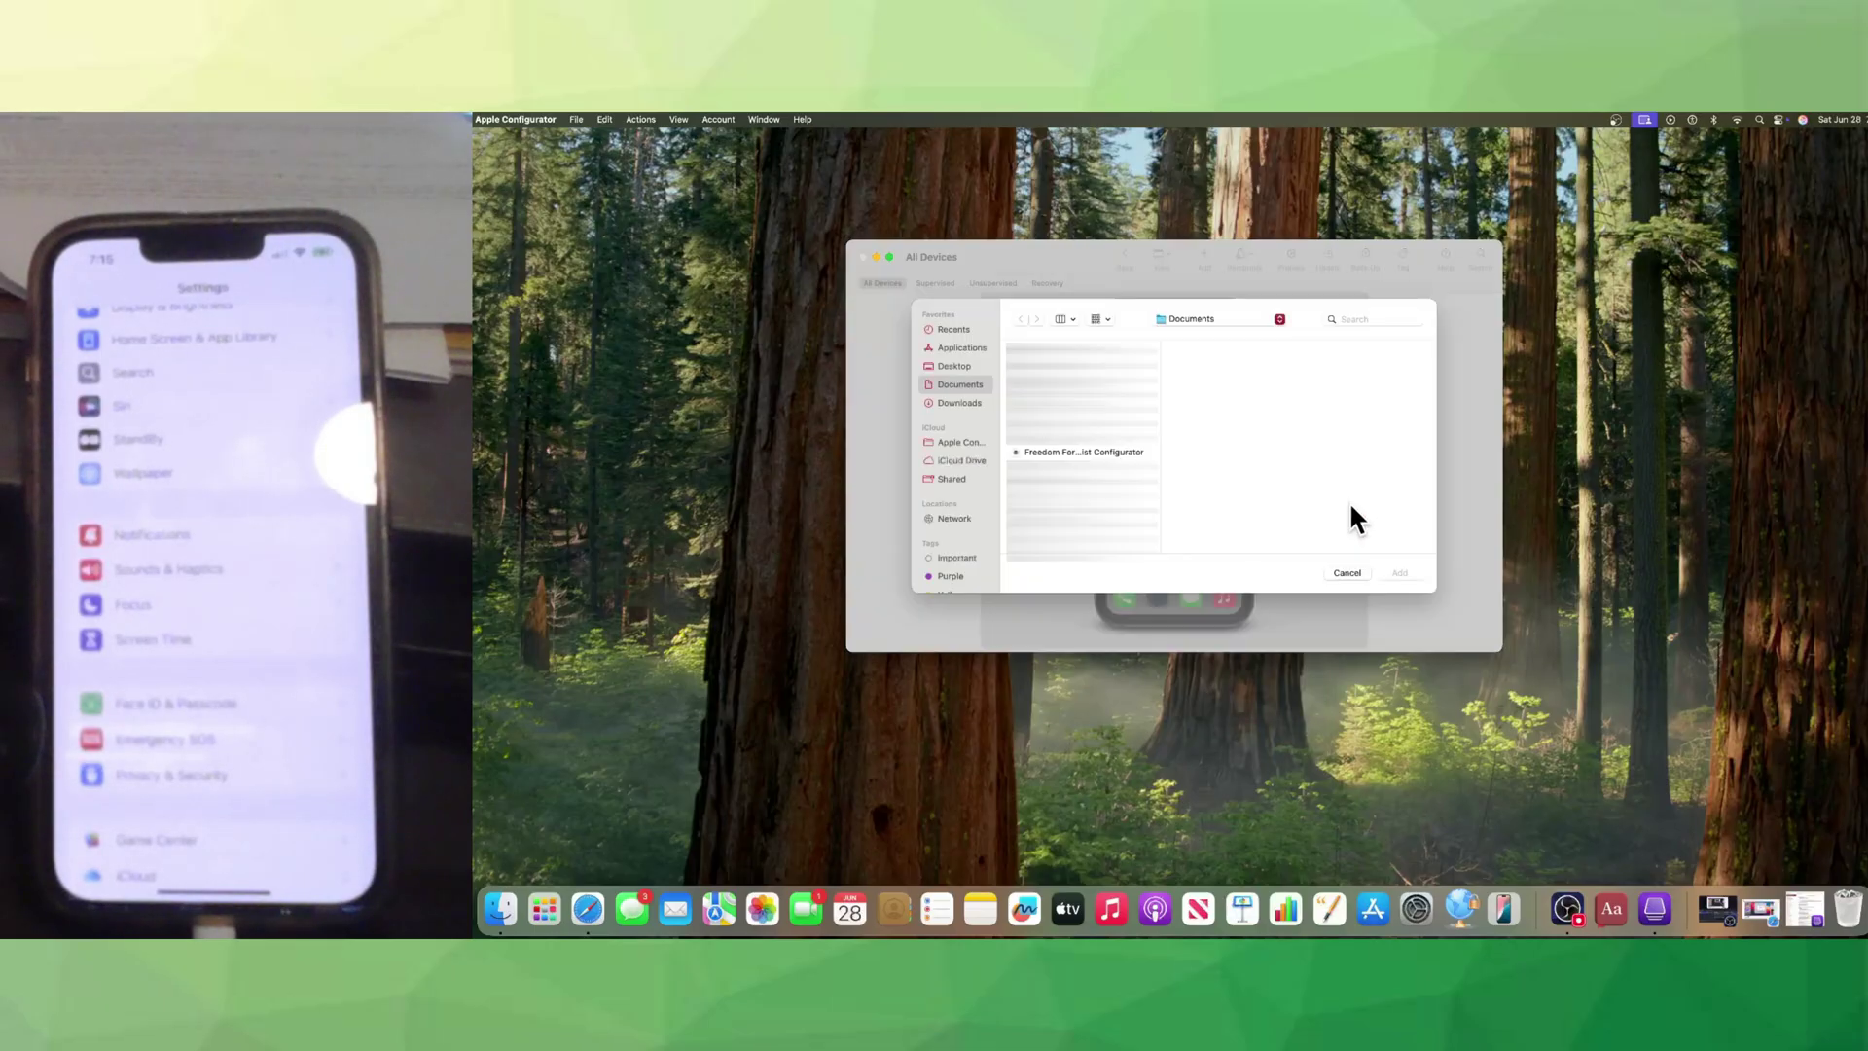
{"action": "left_click", "coordinate": [1095, 452]}
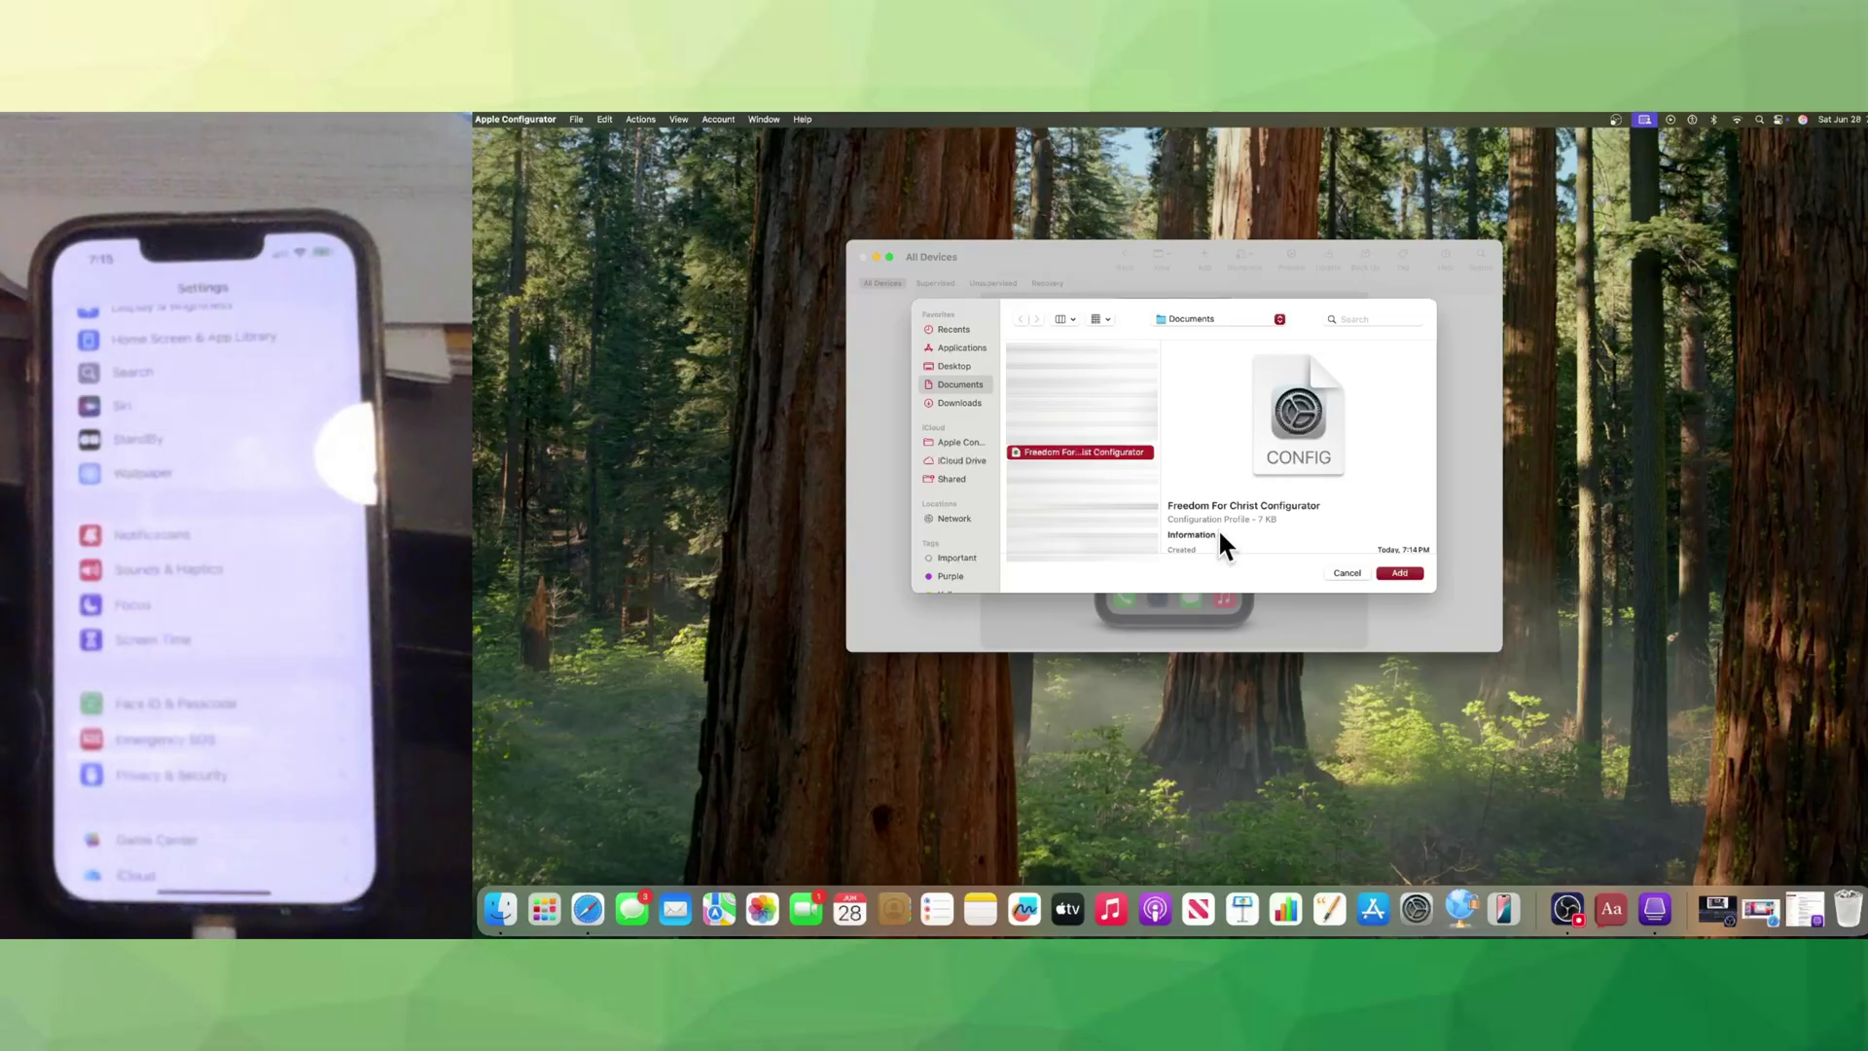
{"action": "left_click", "coordinate": [1401, 573]}
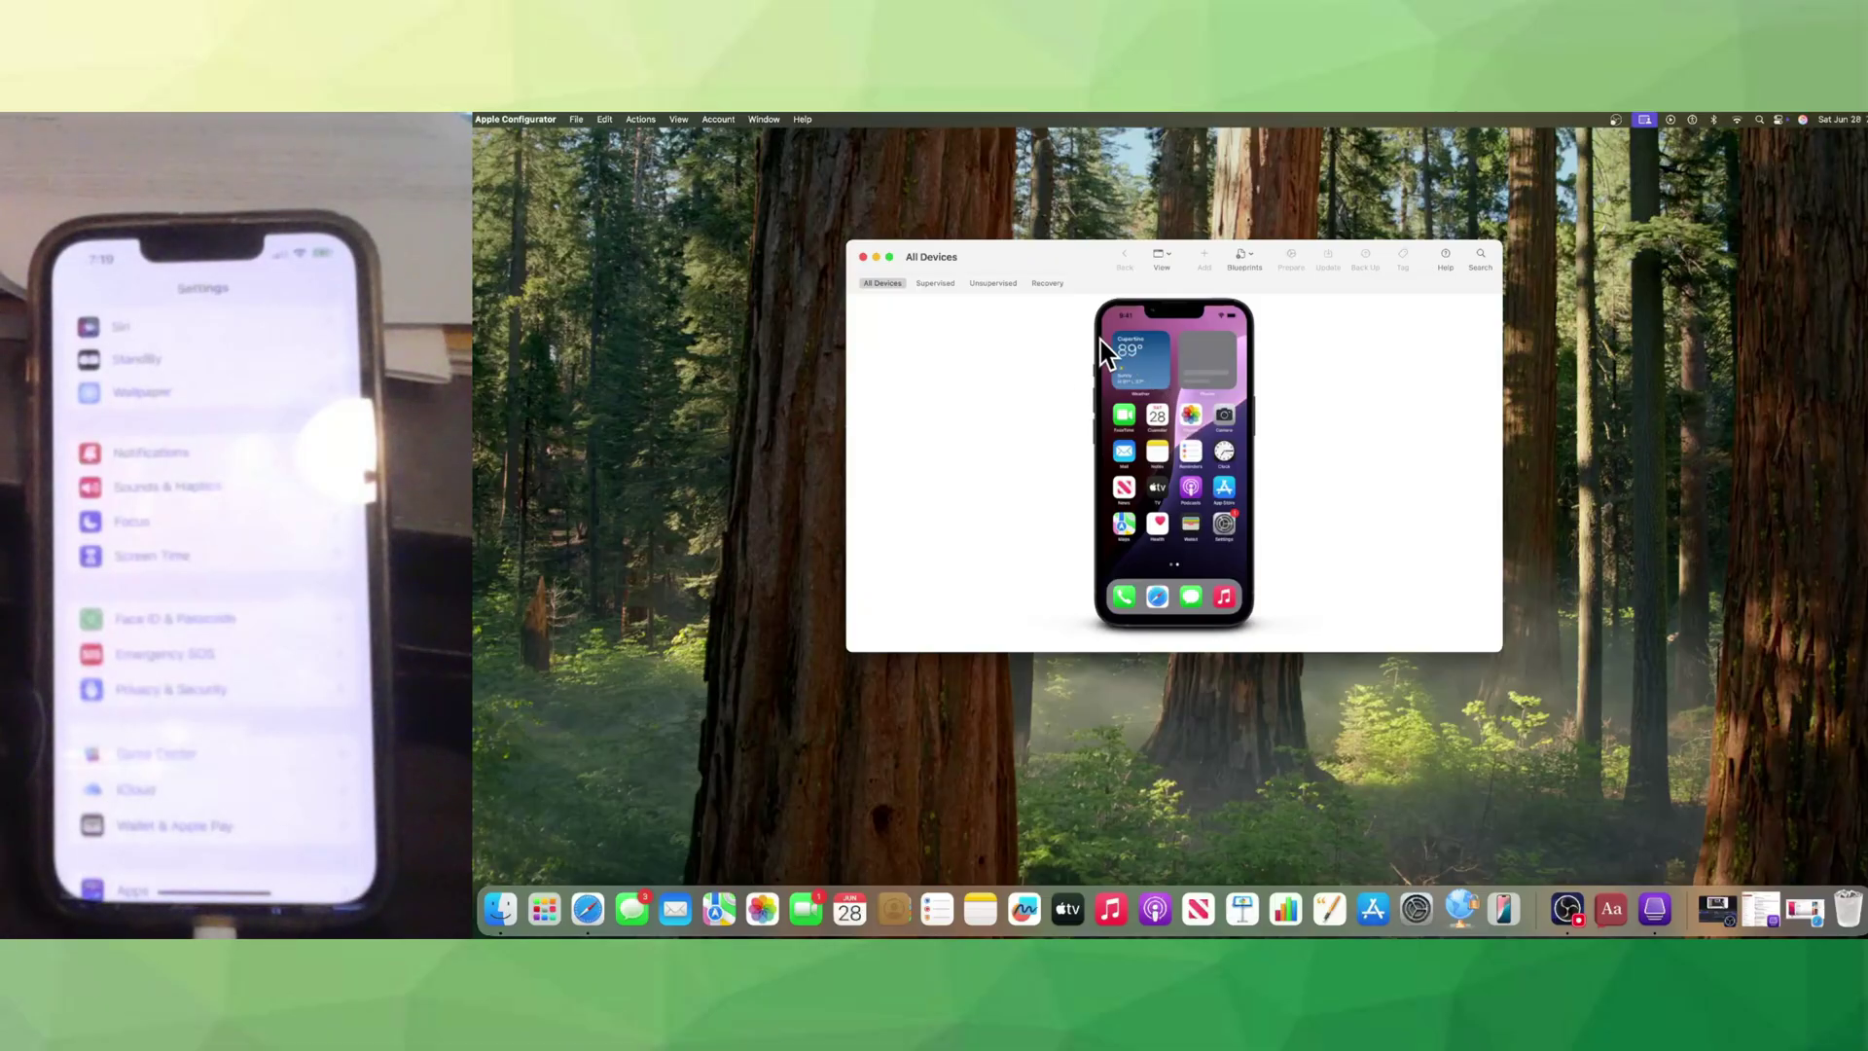
- Reopen the "Freedom For Christ Configurator" profile from Documents, look over its functionality restrictions and close it
{"action": "left_click", "coordinate": [576, 119]}
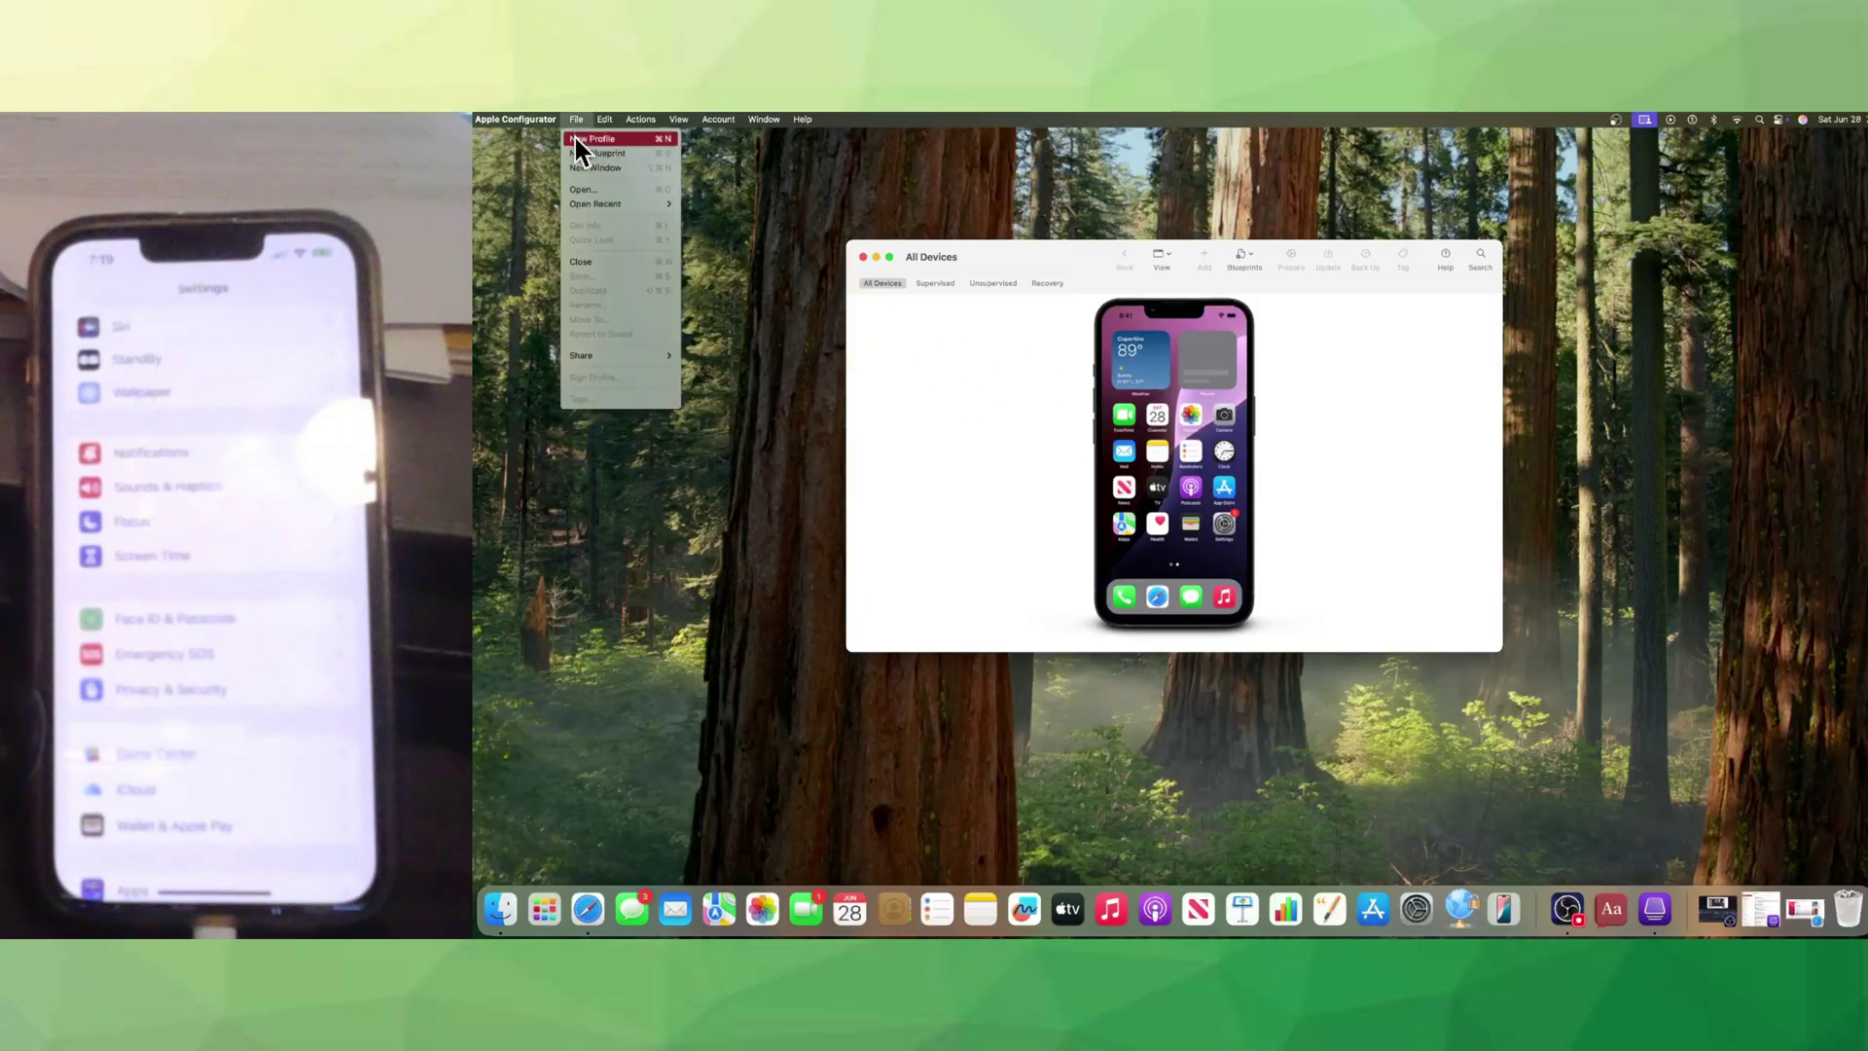
{"action": "left_click", "coordinate": [577, 188]}
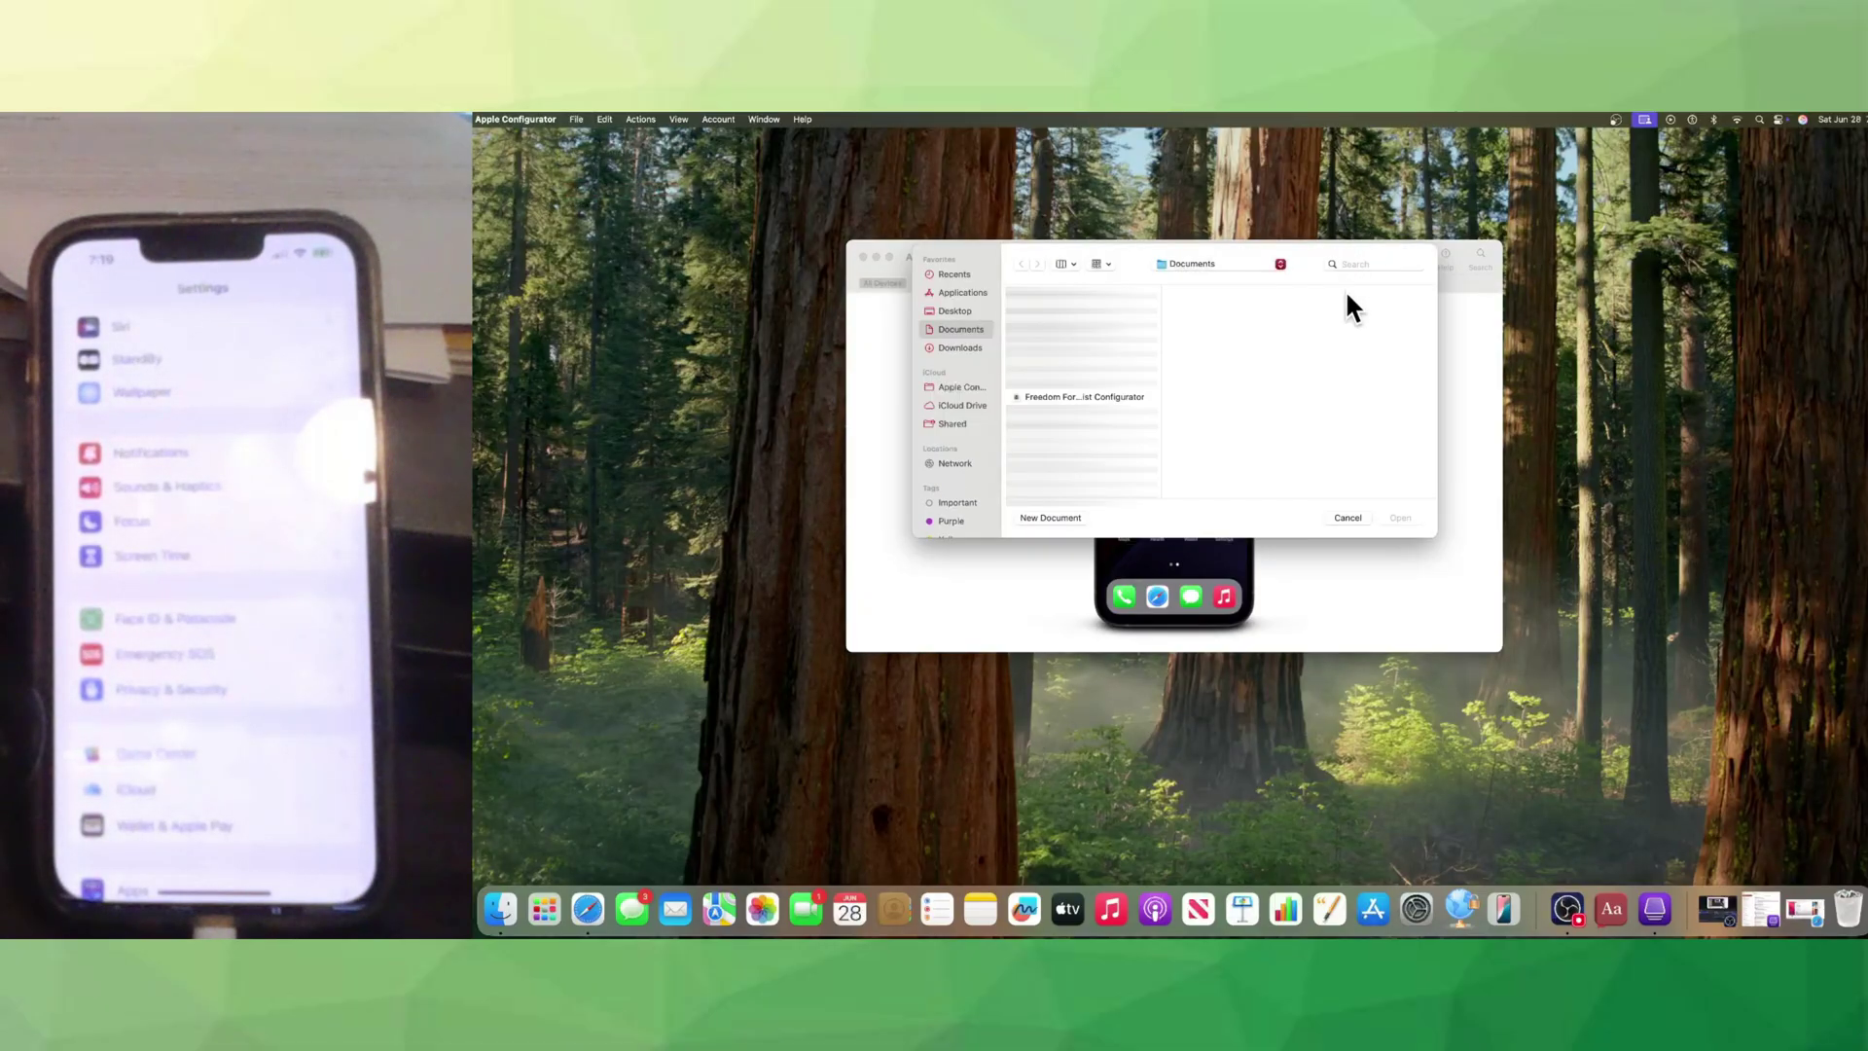
{"action": "left_click", "coordinate": [1122, 398]}
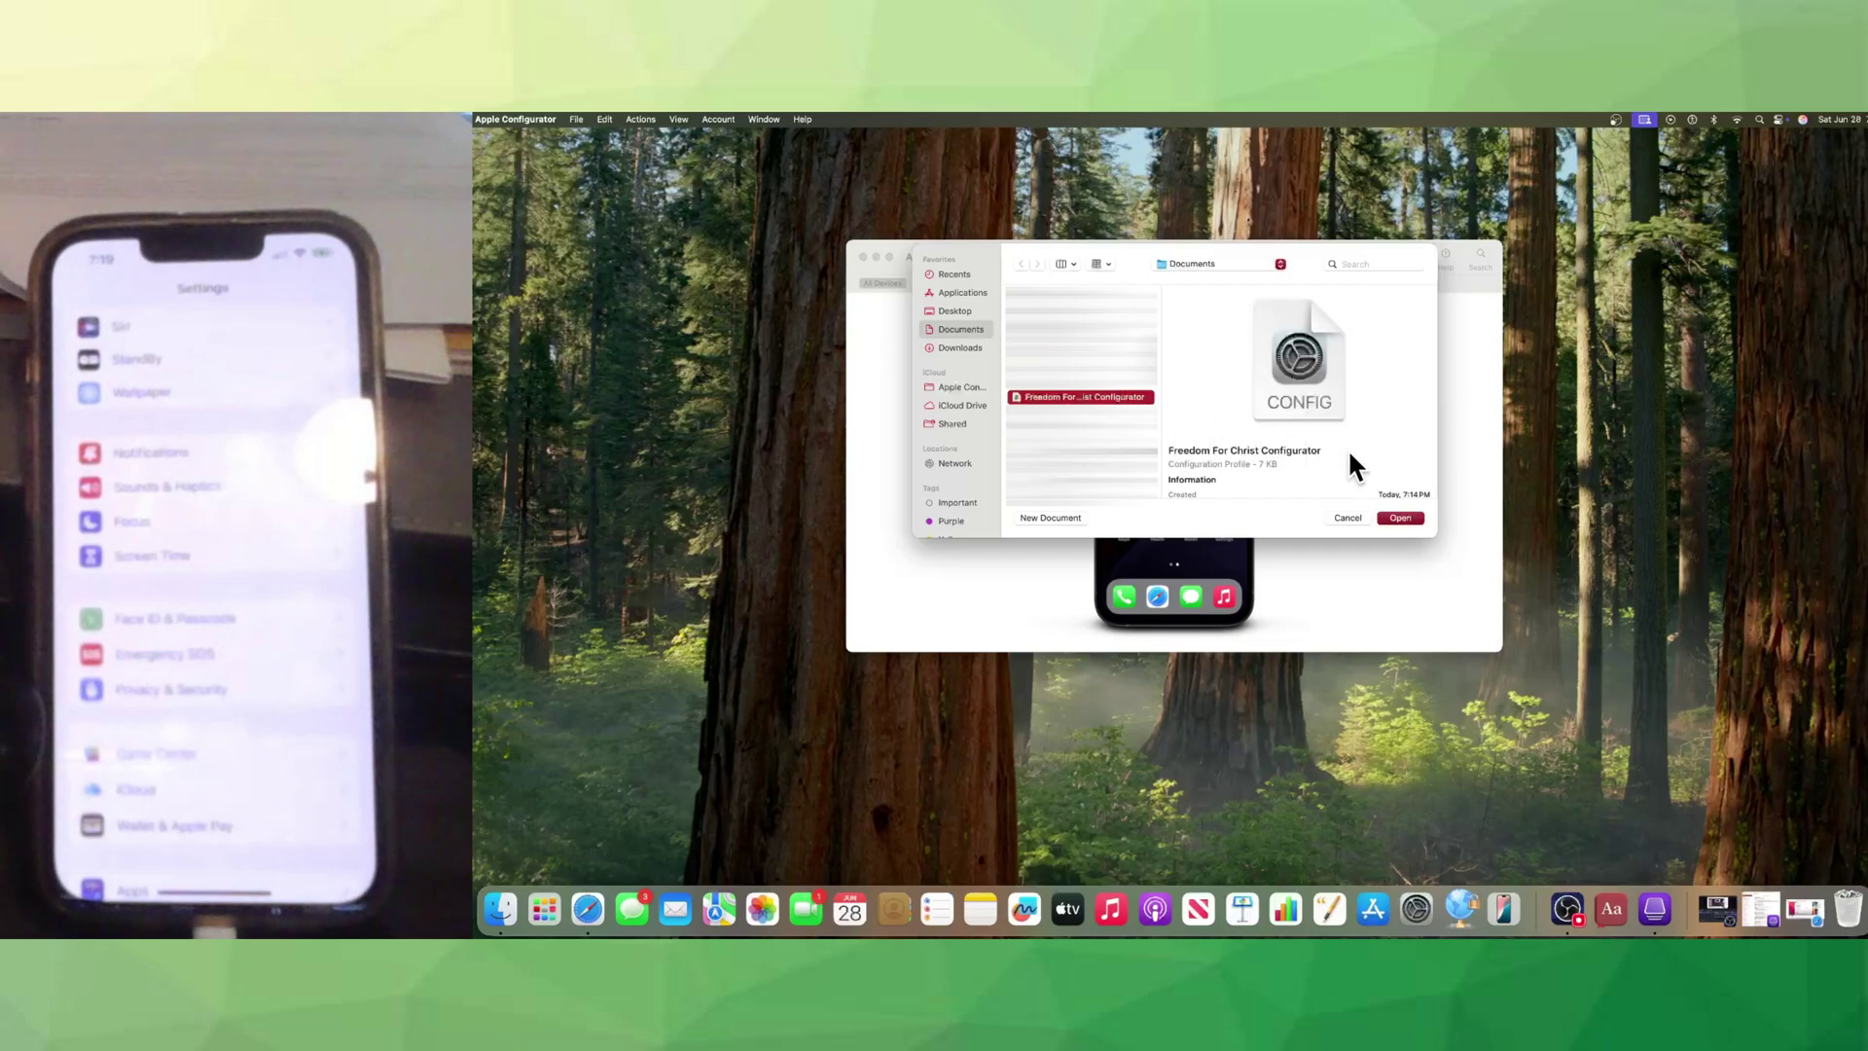
{"action": "left_click", "coordinate": [1403, 516]}
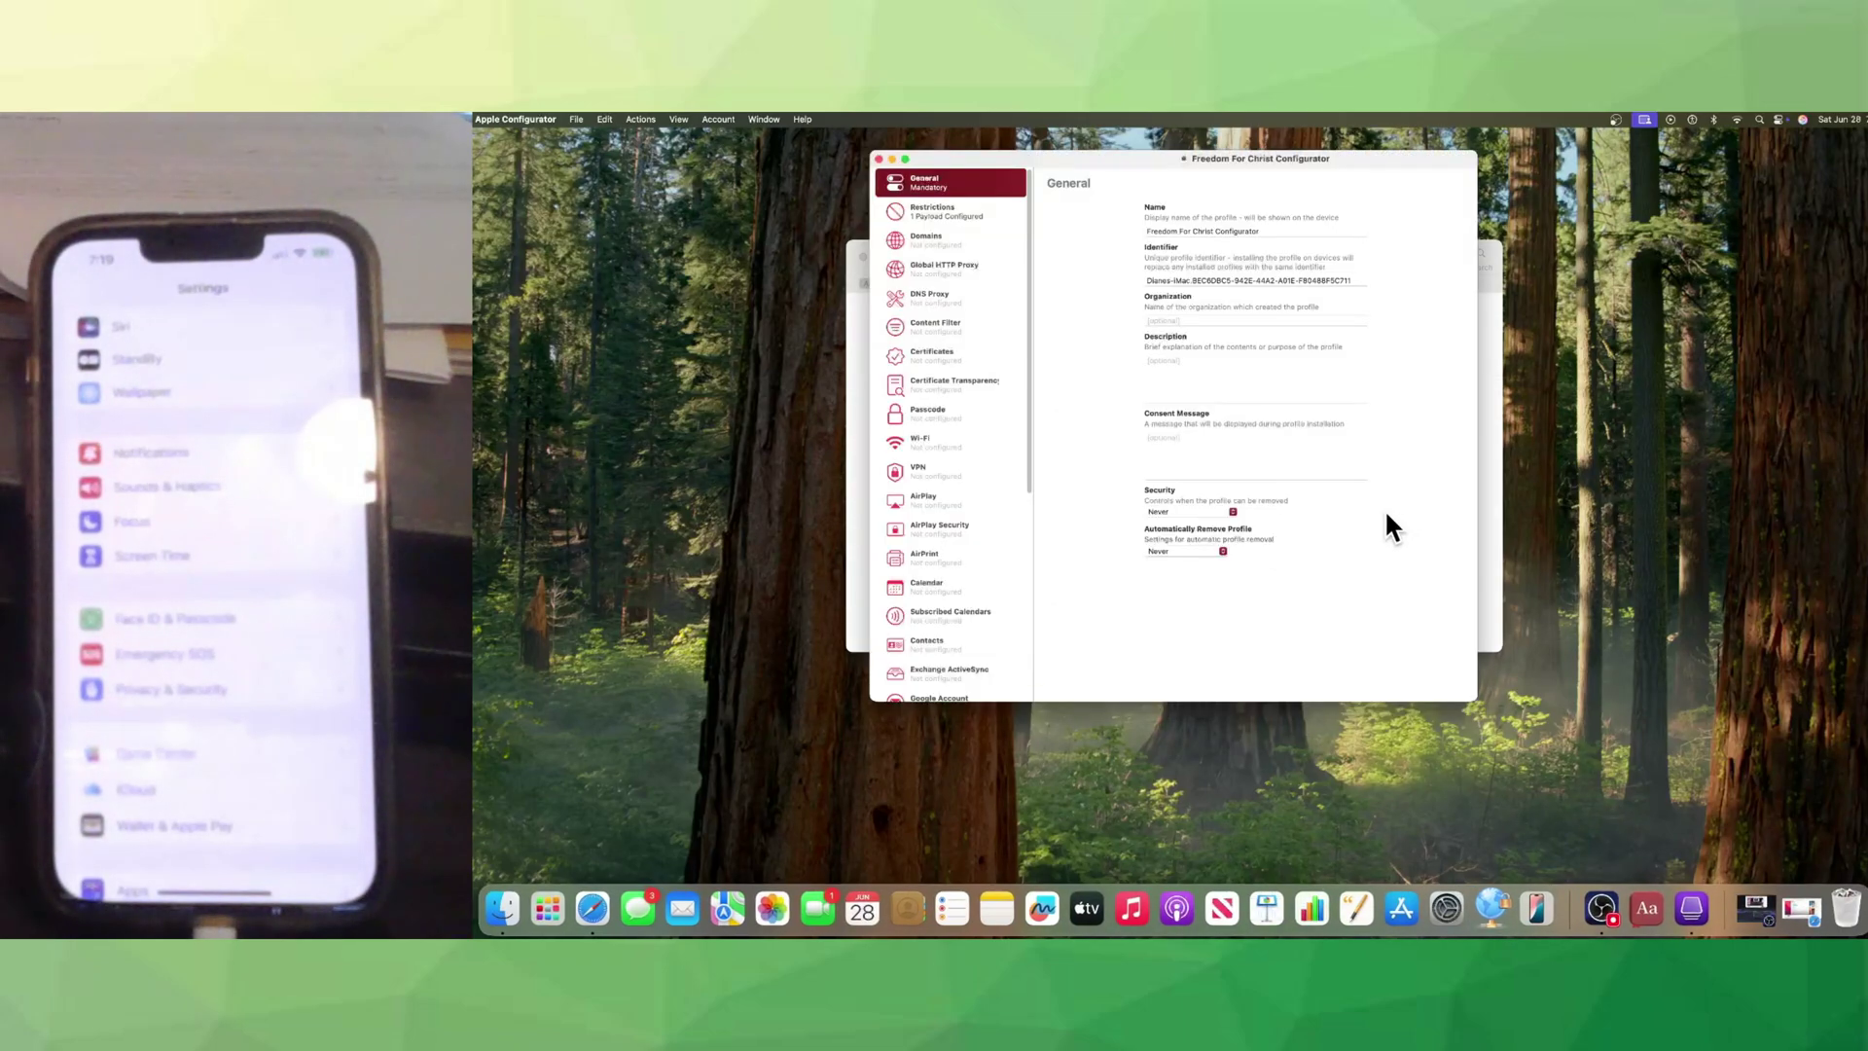
{"action": "left_click", "coordinate": [937, 214]}
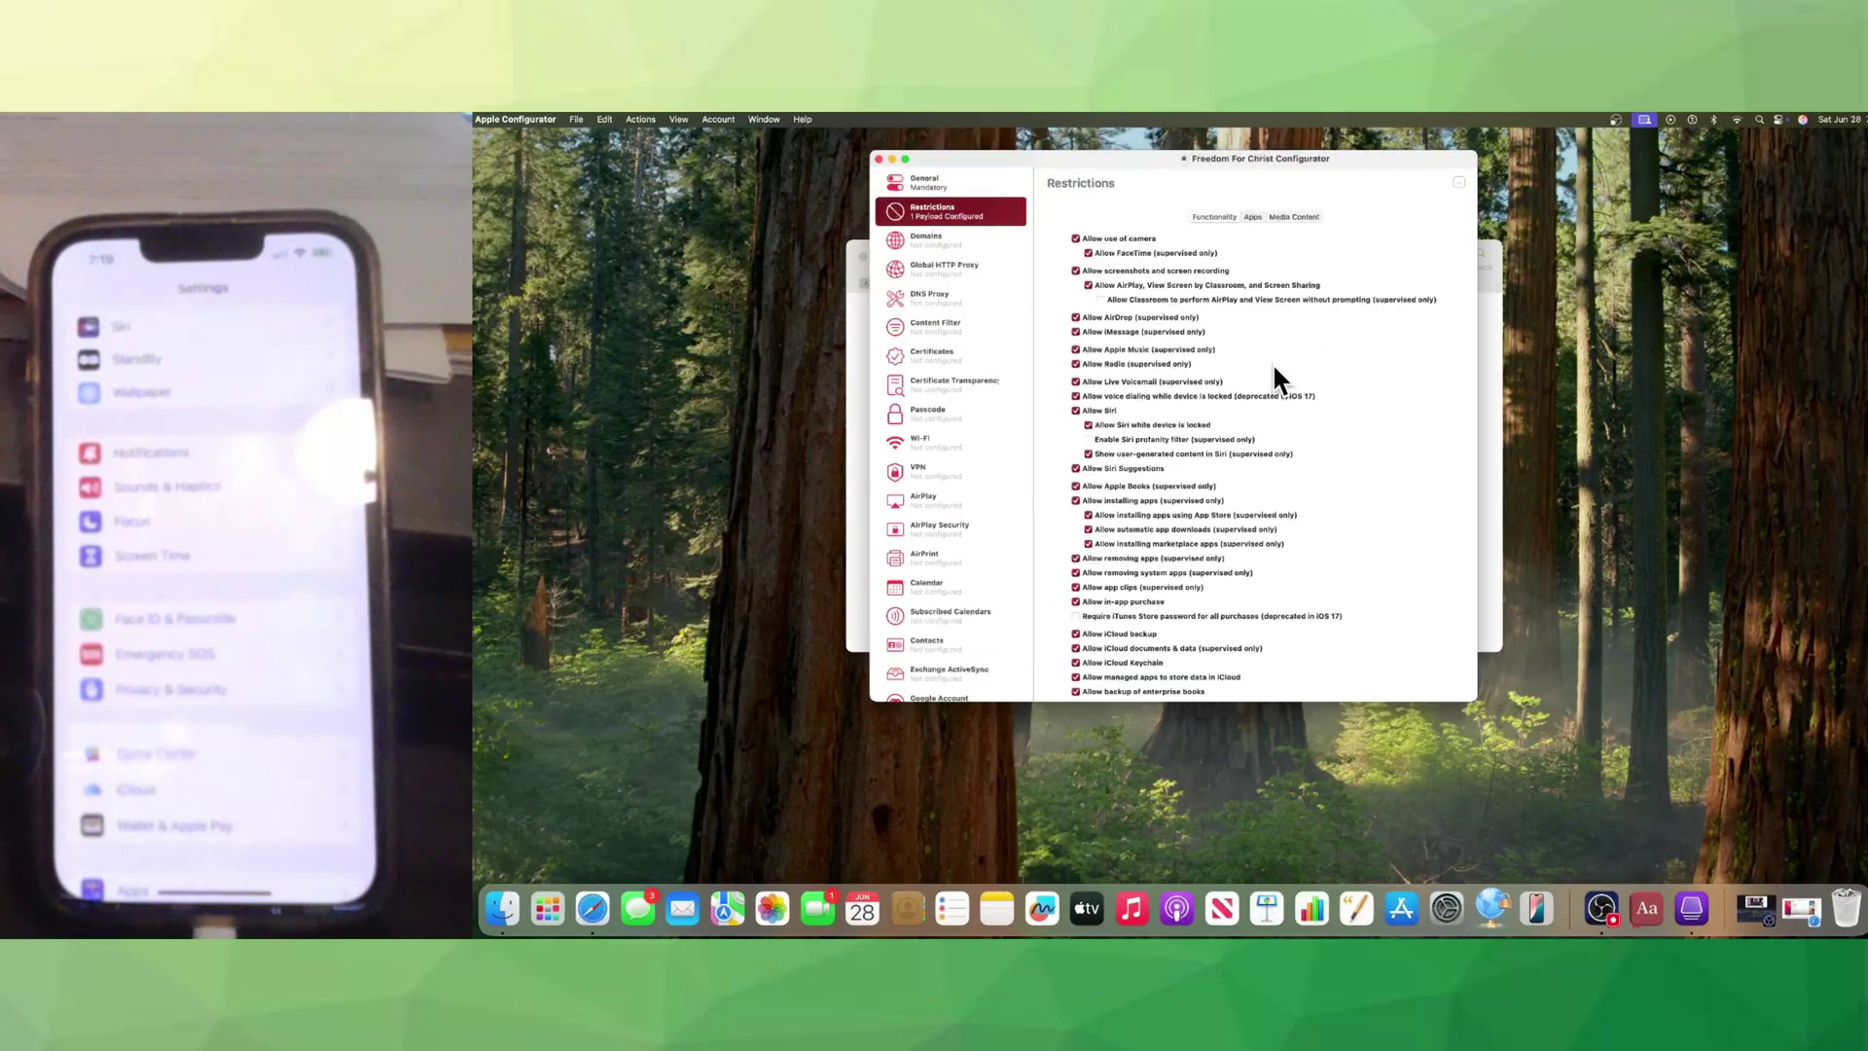
{"action": "scroll", "coordinate": [1271, 370], "scroll_direction": "down", "scroll_amount": 5}
{"action": "scroll", "coordinate": [1263, 383], "scroll_direction": "up", "scroll_amount": 5}
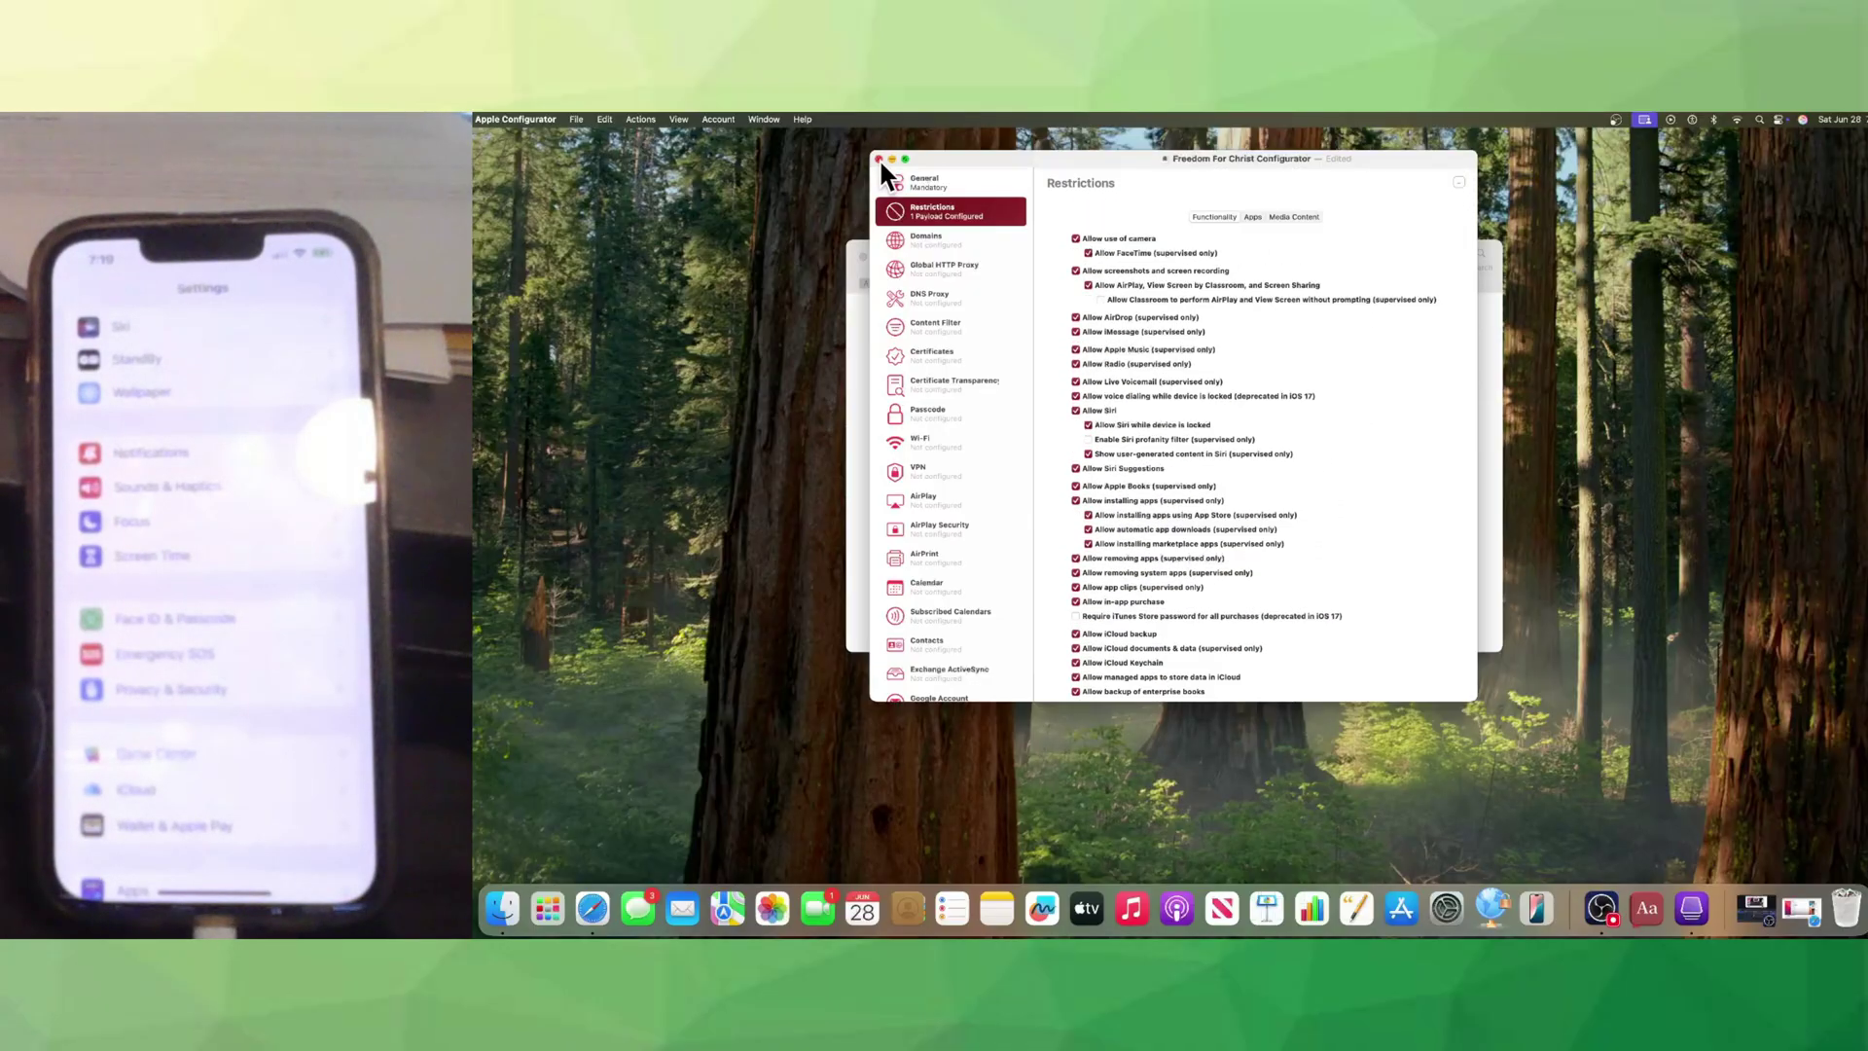
{"action": "left_click", "coordinate": [879, 158]}
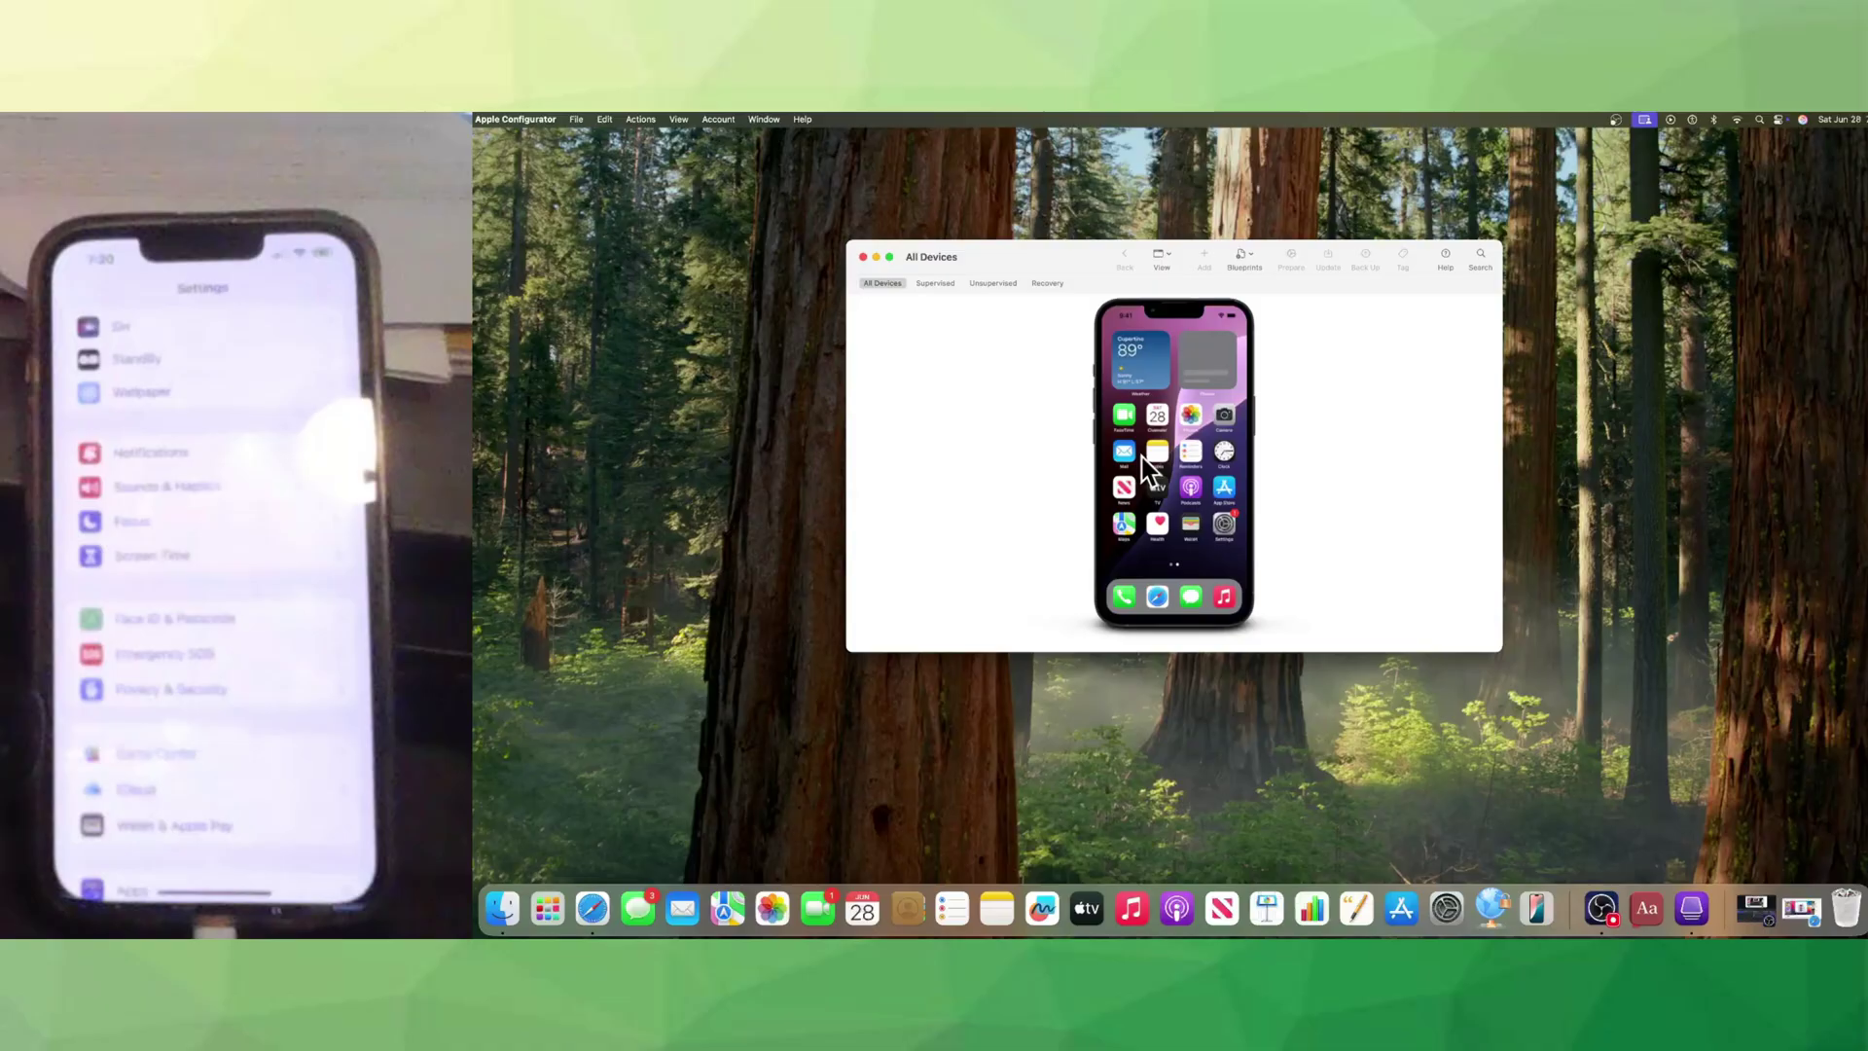
- Remove the "Freedom For Christ Configurator" profile from the connected iPhone and confirm its permanent removal
{"action": "left_click", "coordinate": [1173, 458]}
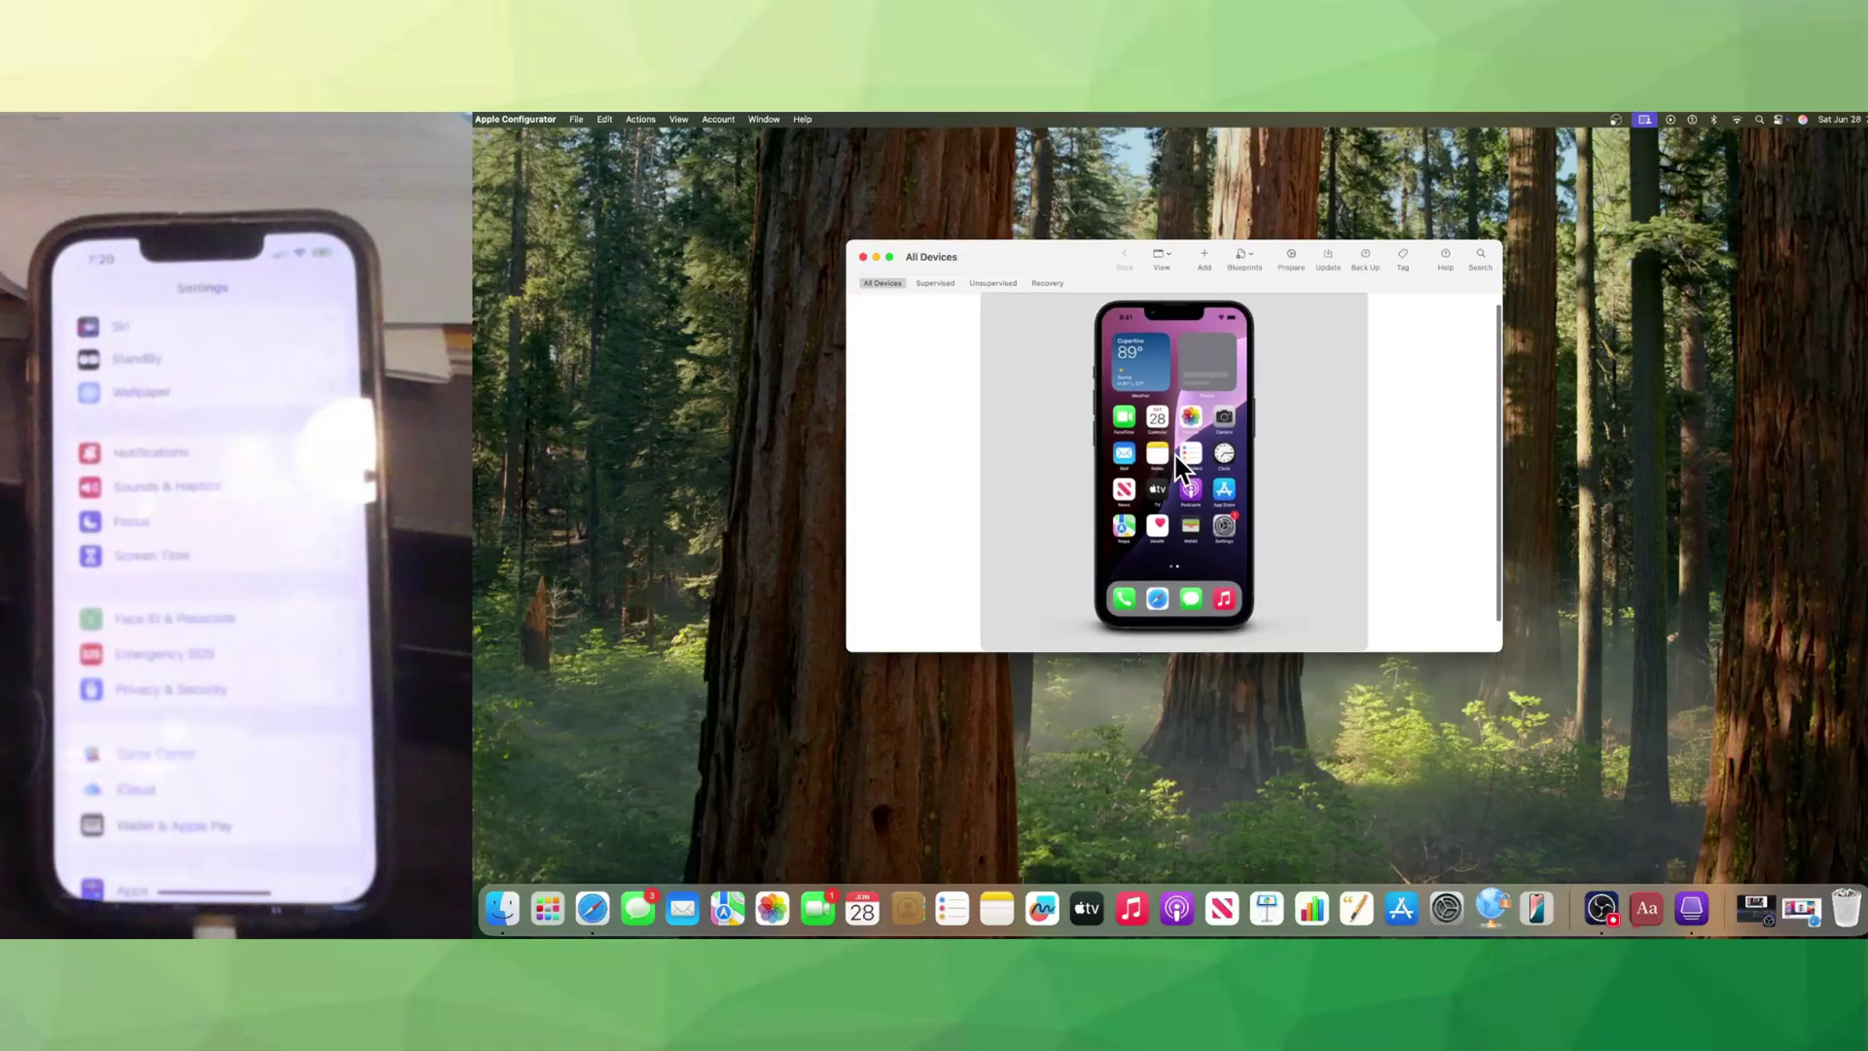
{"action": "right_click", "coordinate": [1175, 456]}
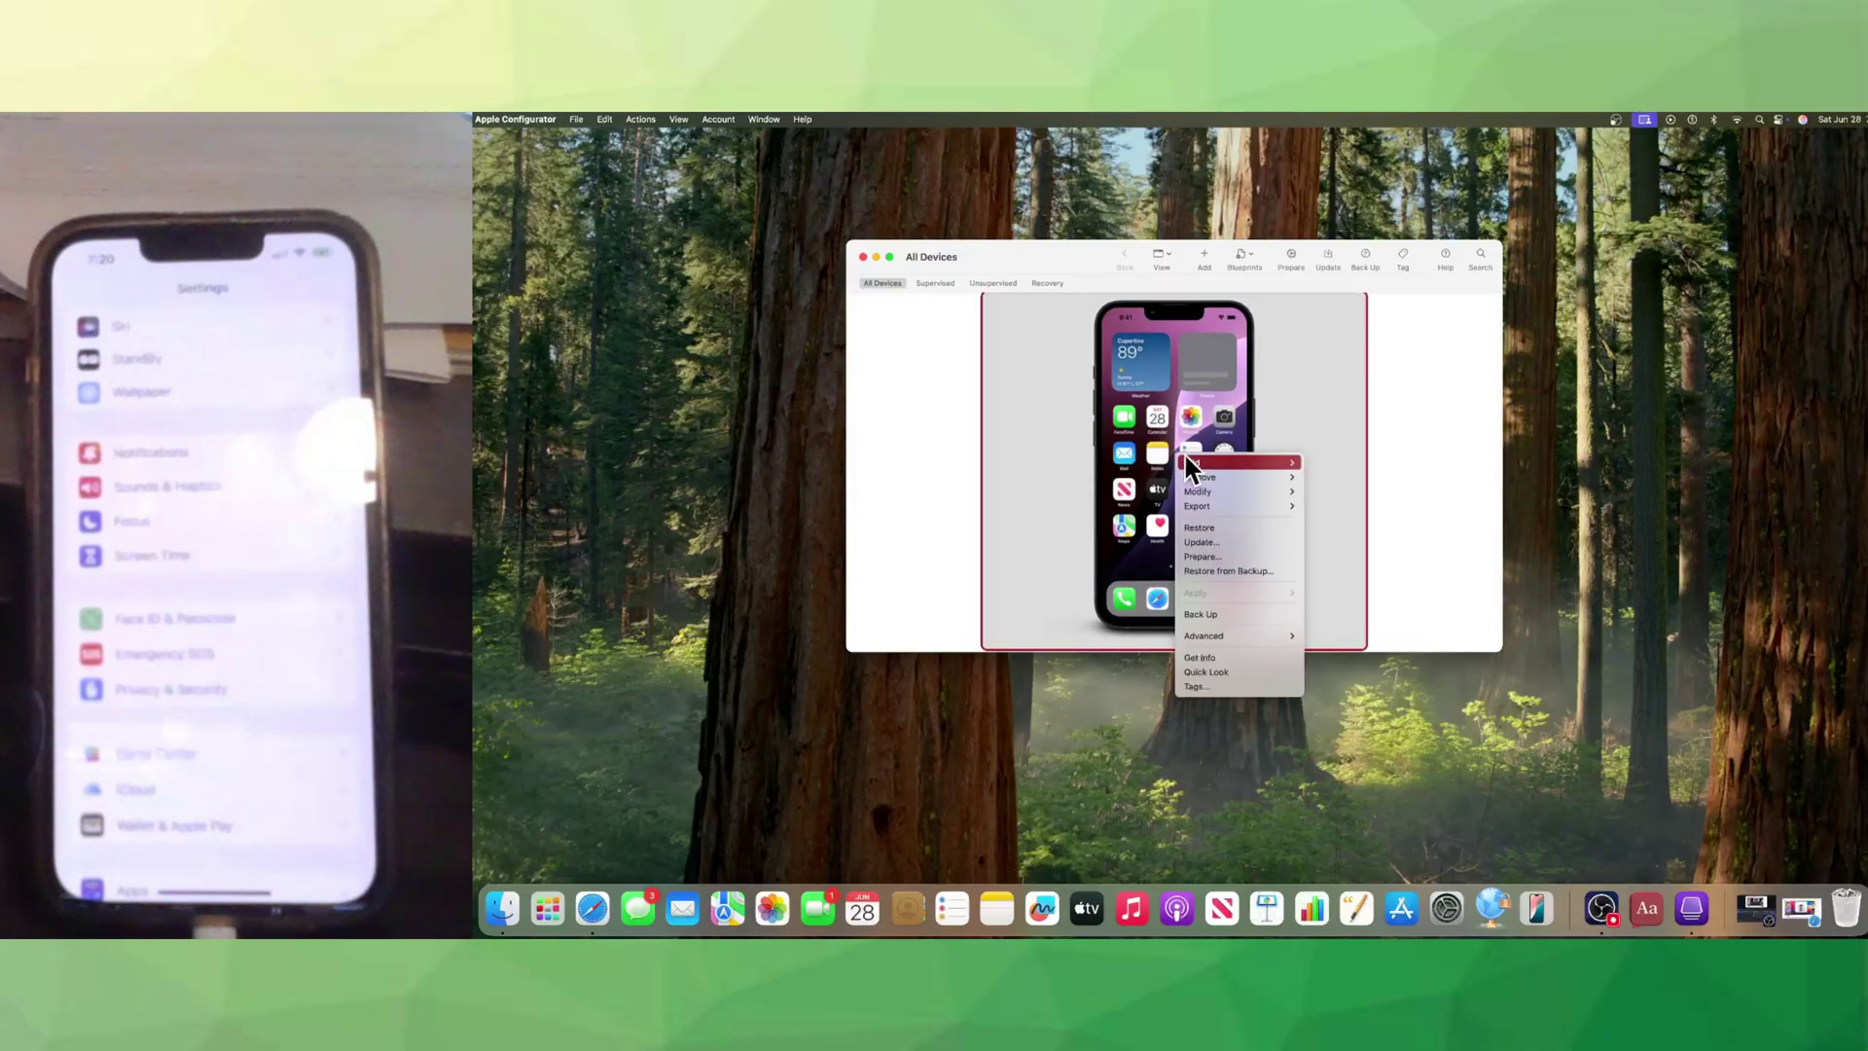
{"action": "mouse_move", "coordinate": [1208, 464]}
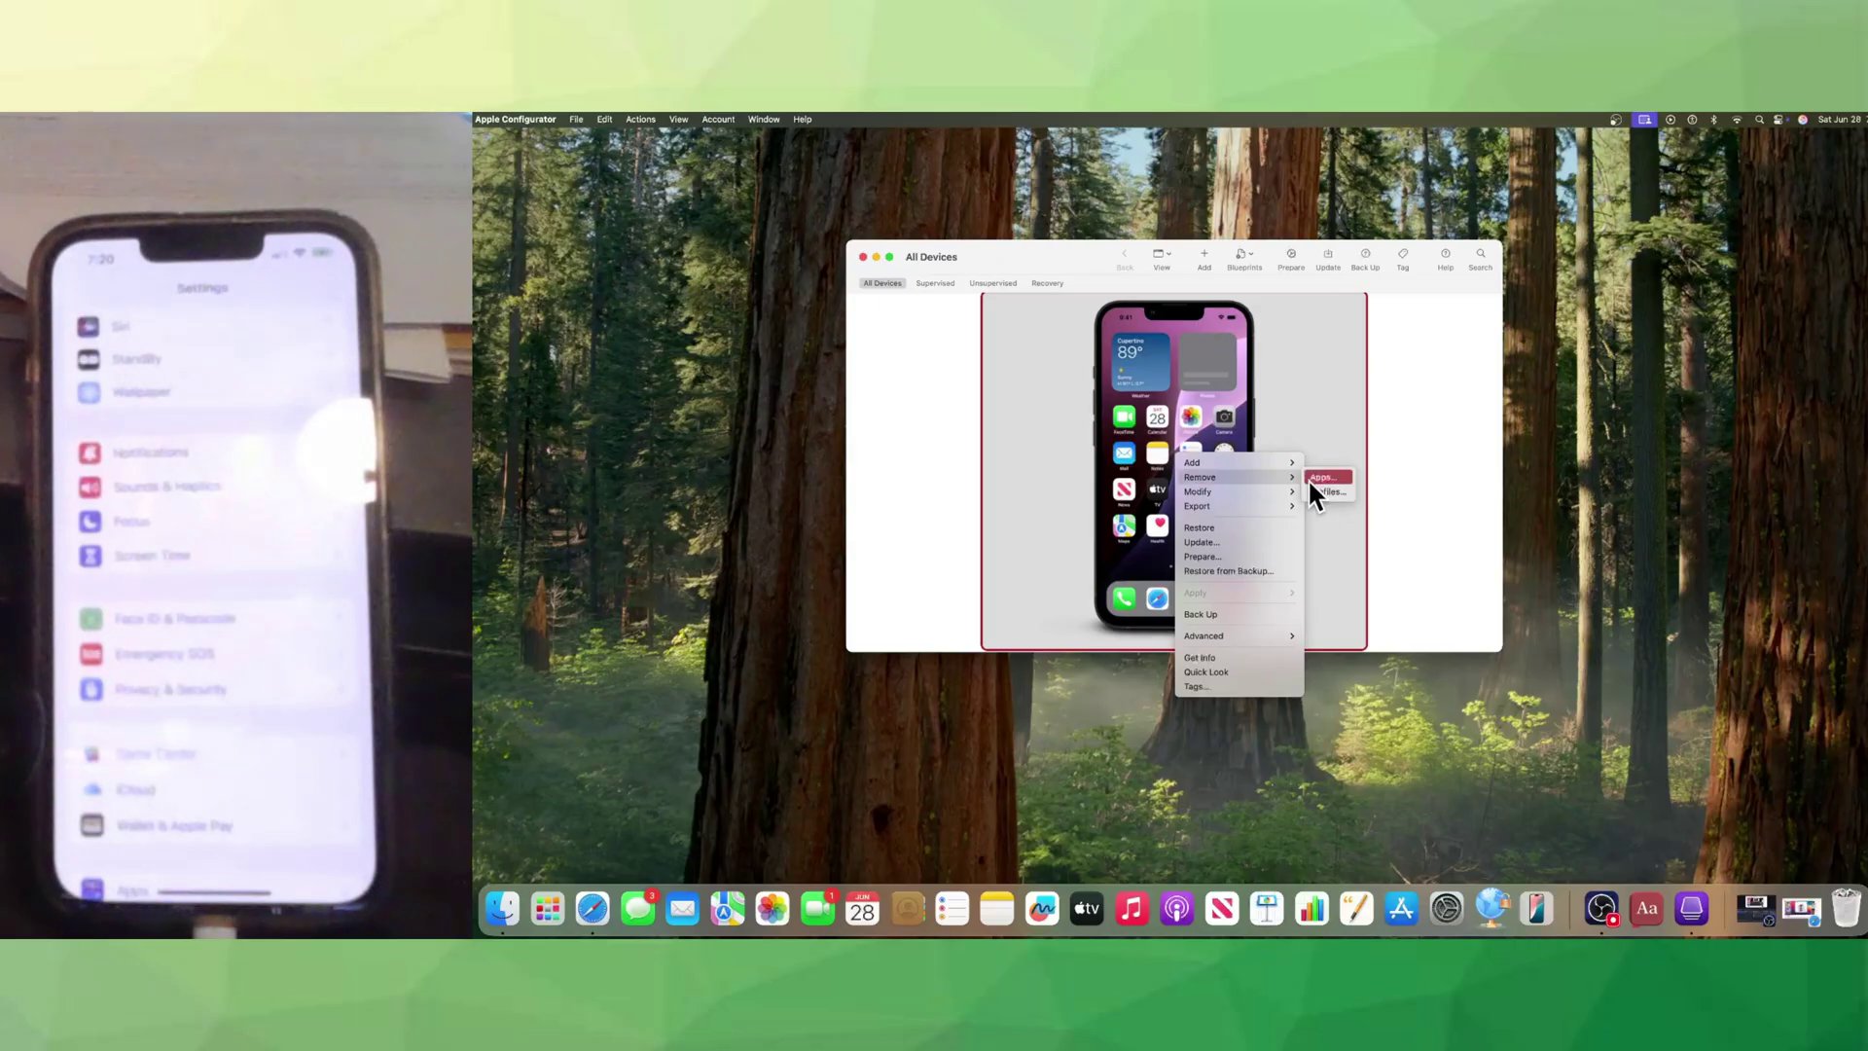
{"action": "left_click", "coordinate": [1323, 490]}
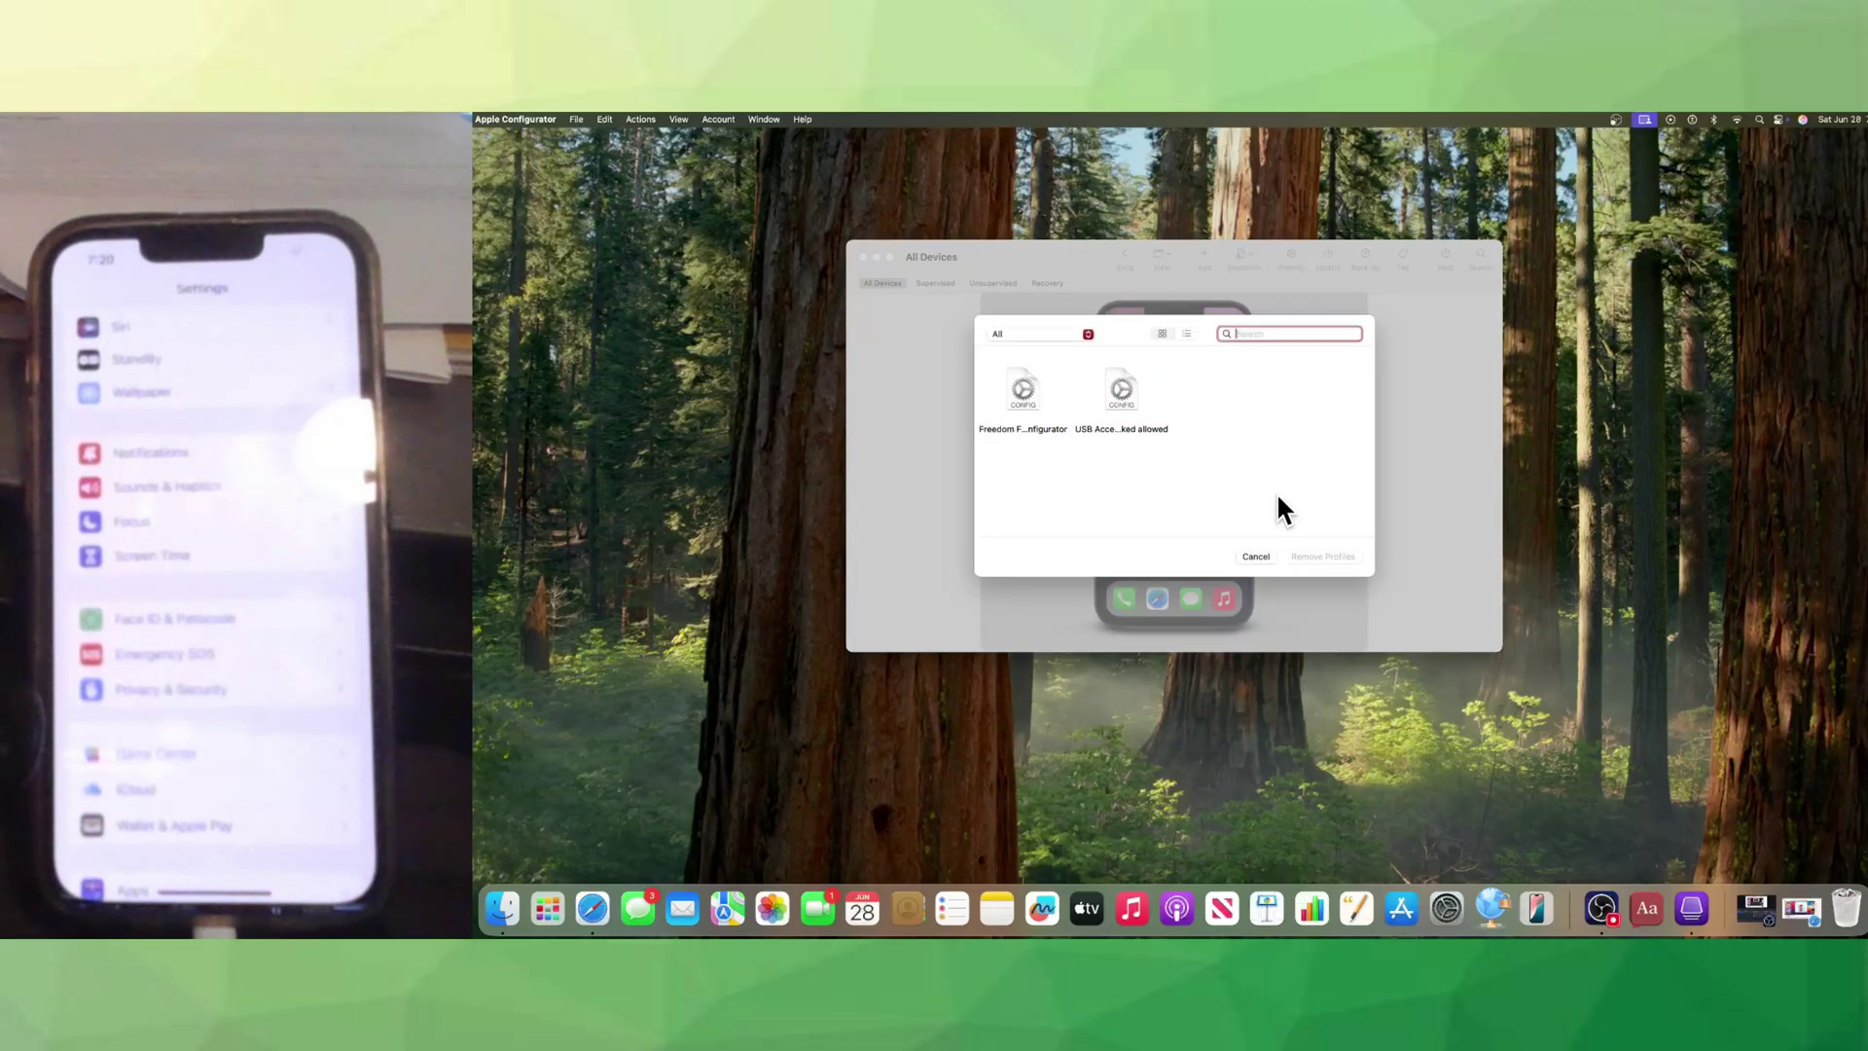
{"action": "left_click", "coordinate": [1018, 394]}
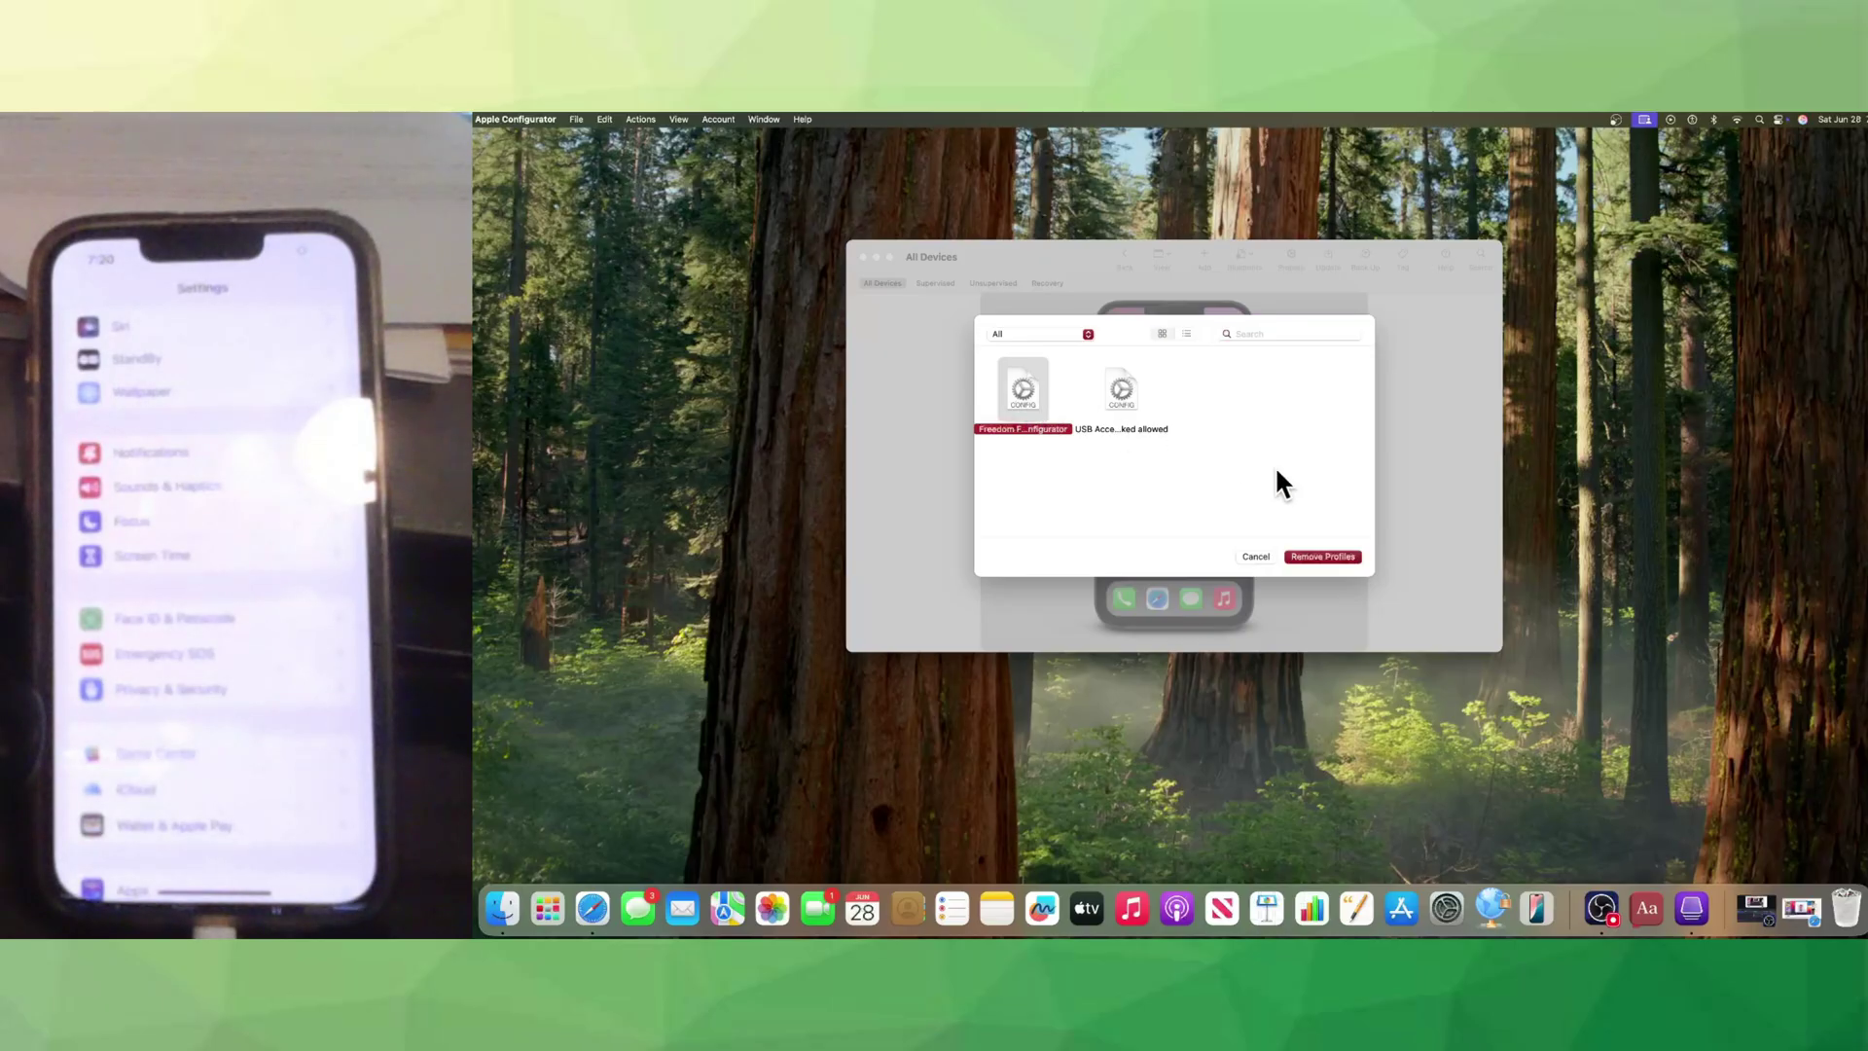
{"action": "left_click", "coordinate": [1355, 554]}
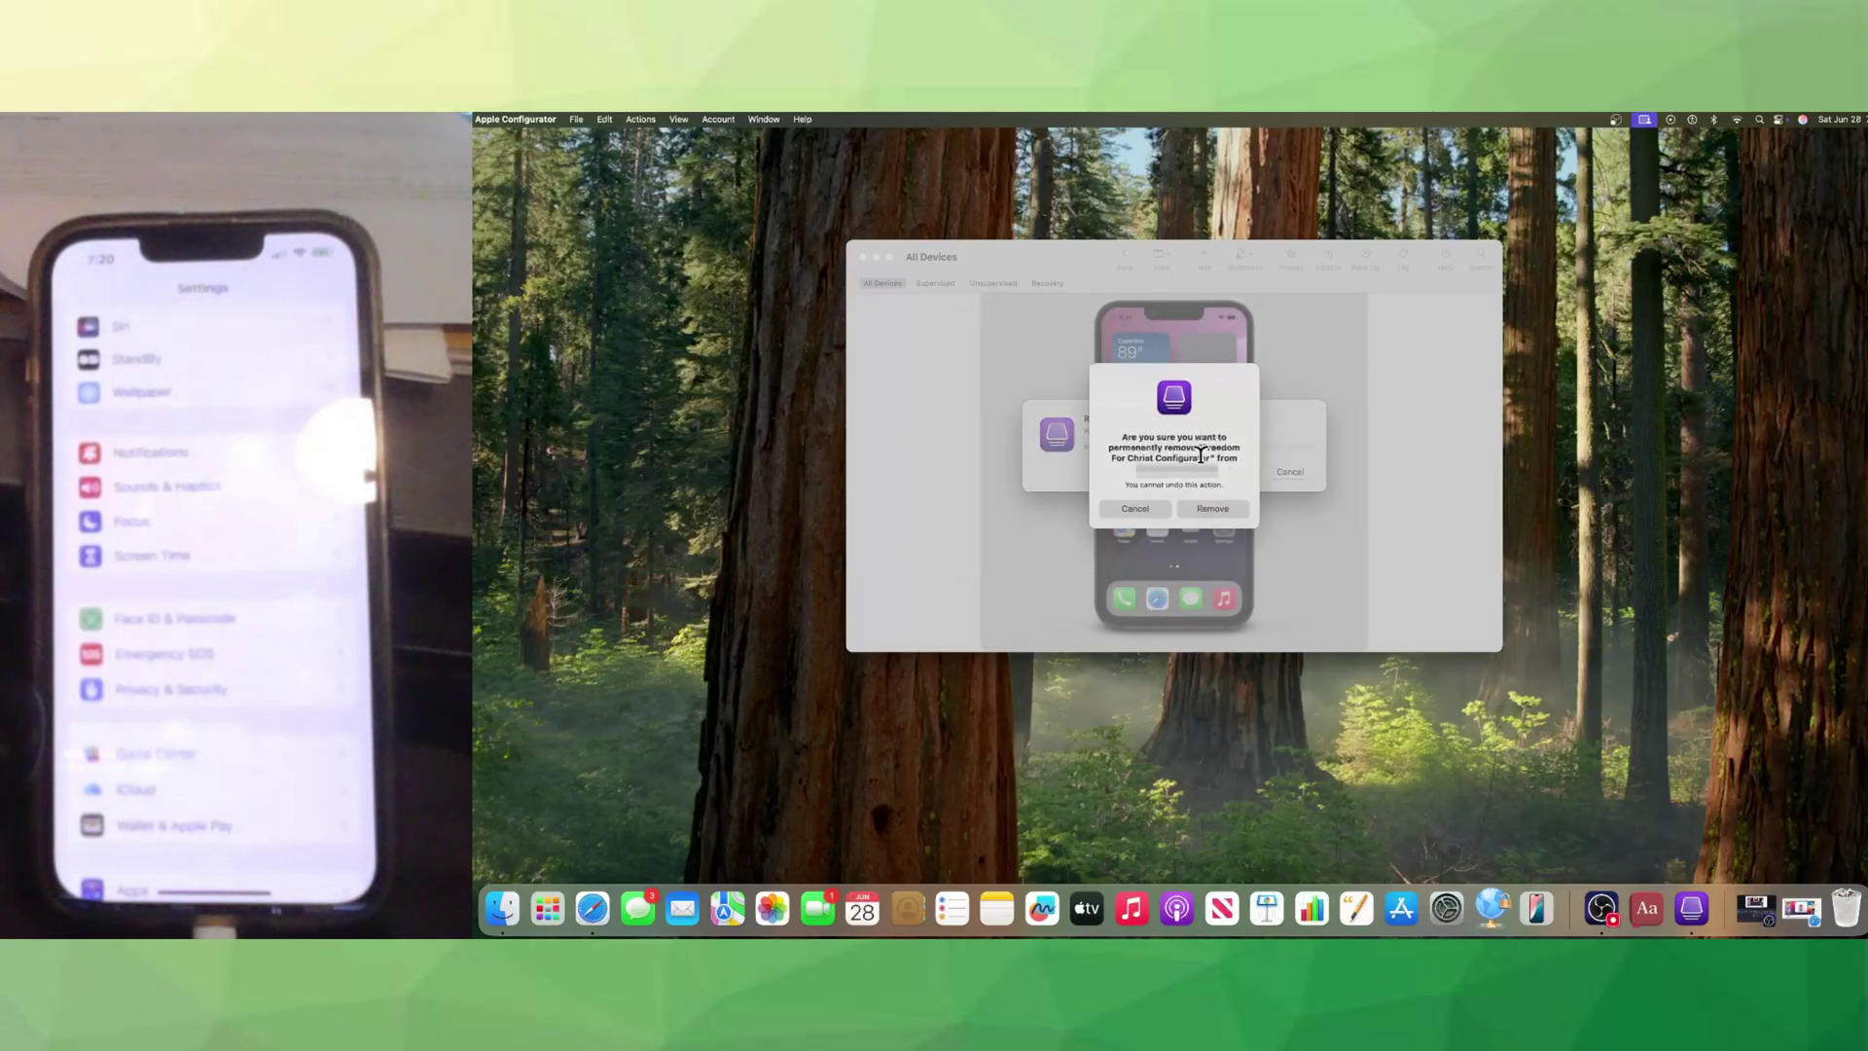
{"action": "left_click", "coordinate": [1211, 506]}
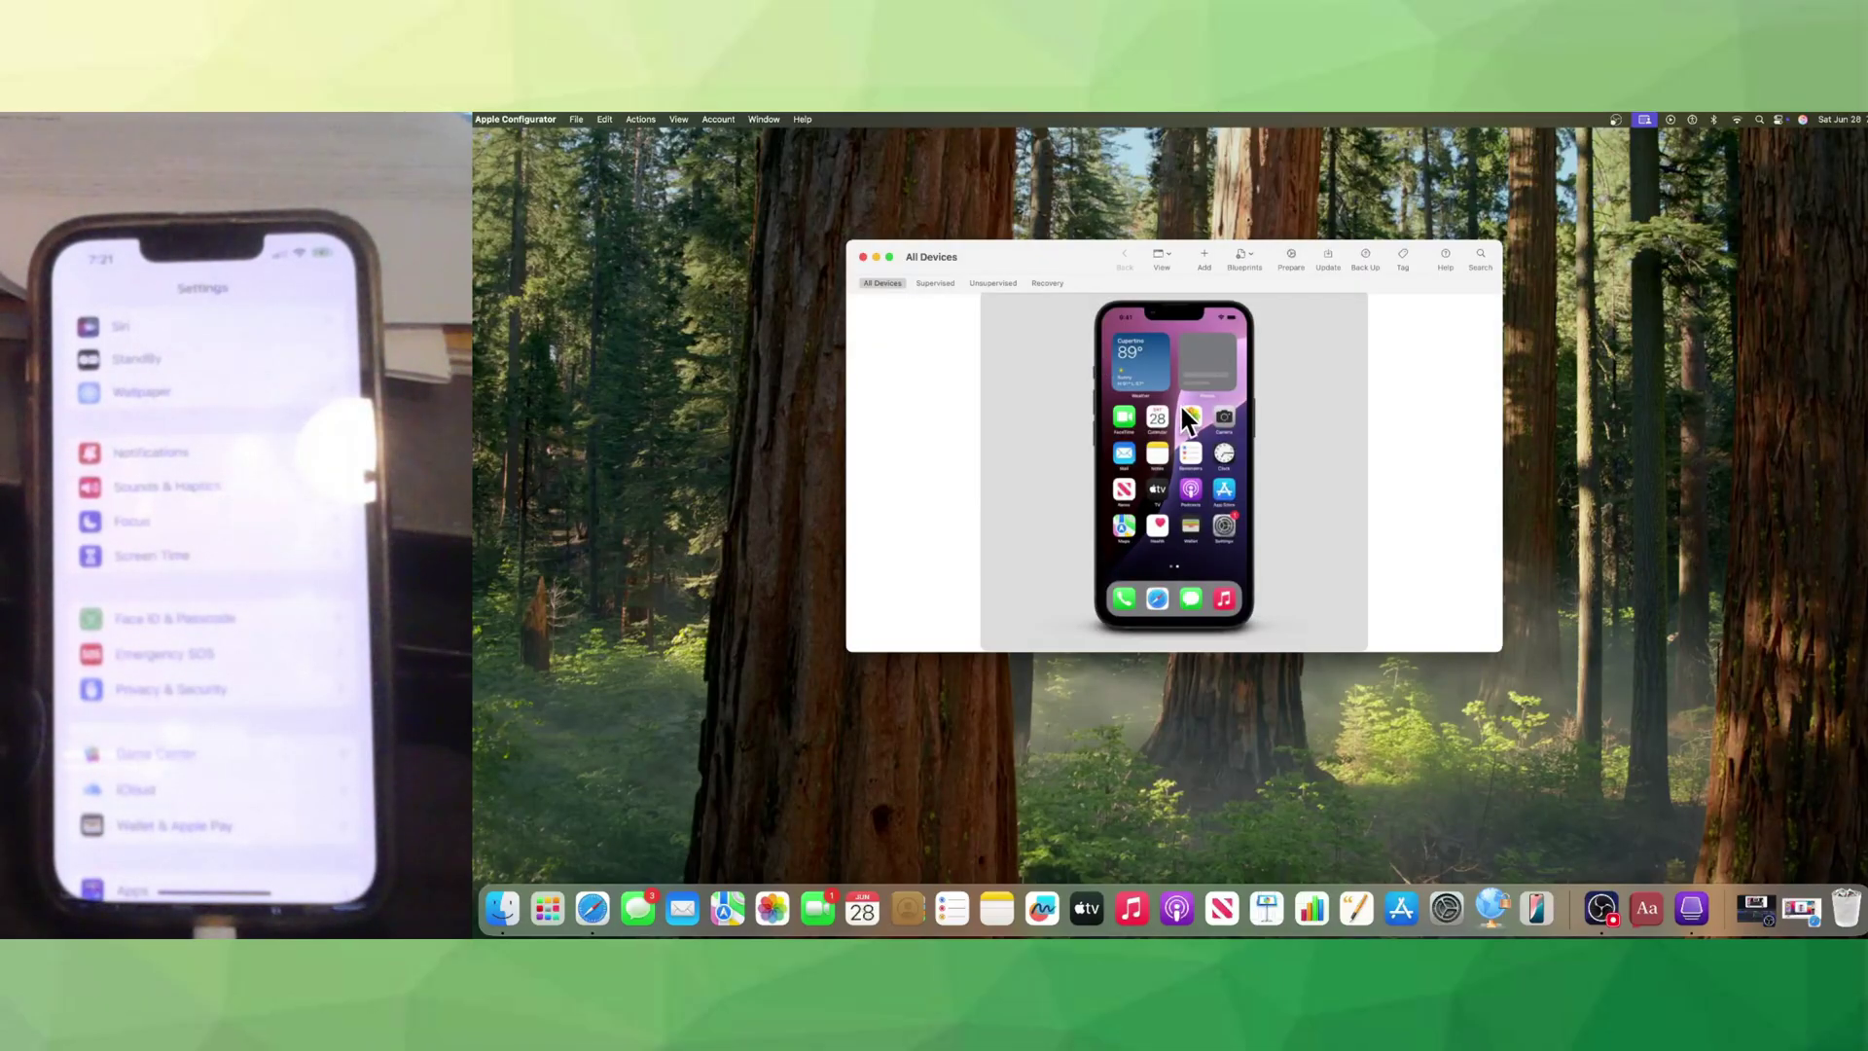
- Install the "Freedom For Christ Configurator" profile from Documents on the iPhone again to replace the removed copy
{"action": "right_click", "coordinate": [1179, 403]}
{"action": "mouse_move", "coordinate": [1190, 412]}
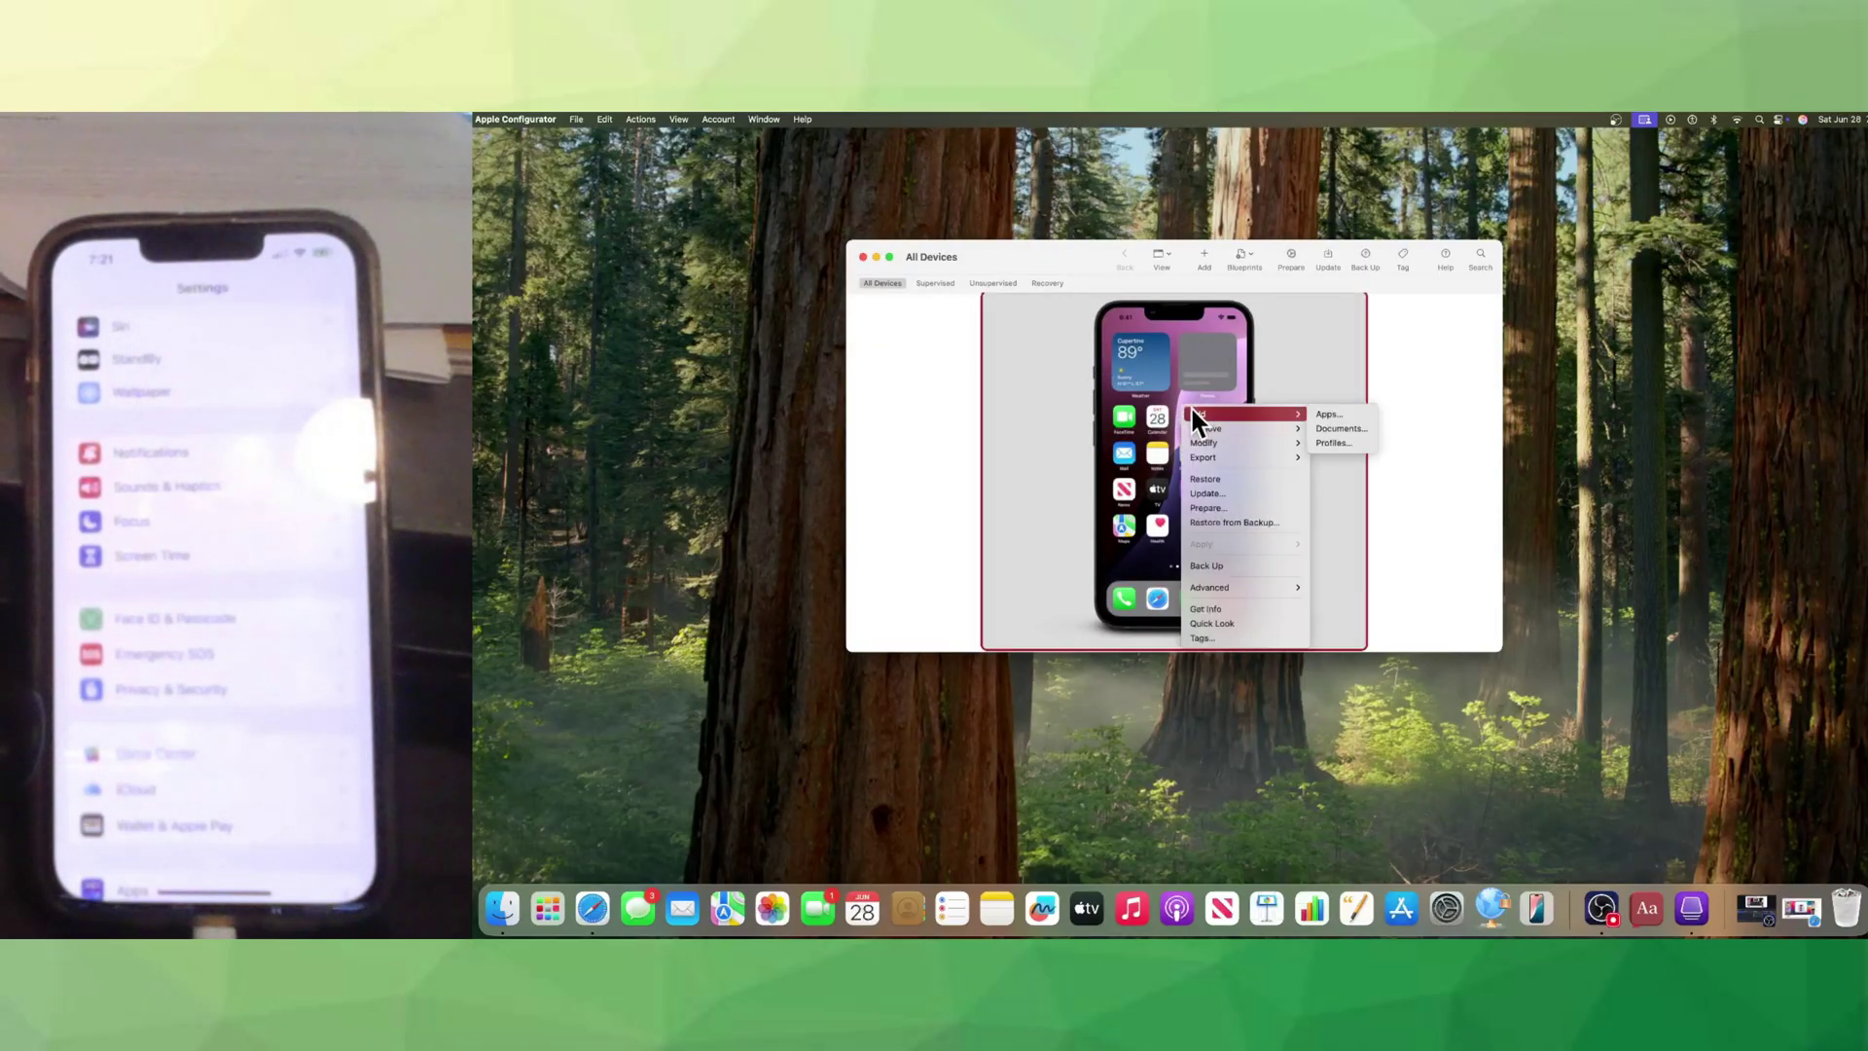
{"action": "left_click", "coordinate": [1326, 432]}
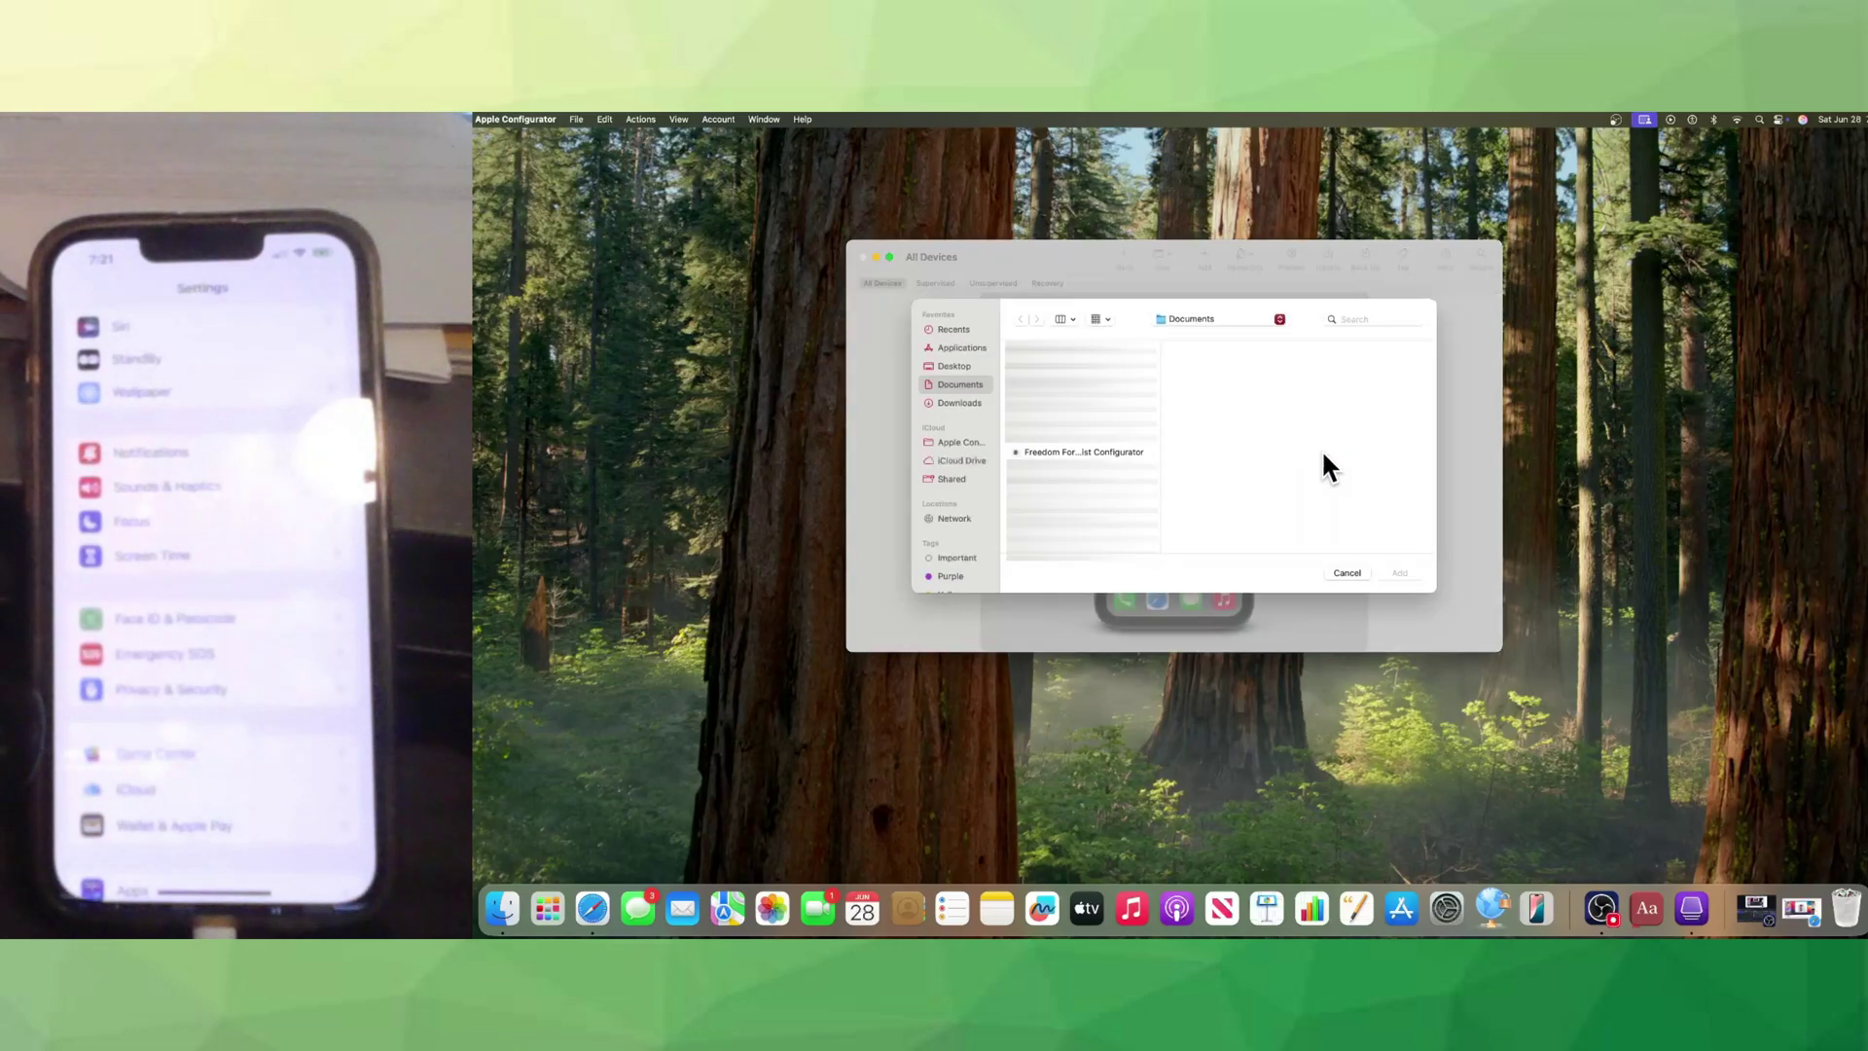
{"action": "left_click", "coordinate": [1112, 451]}
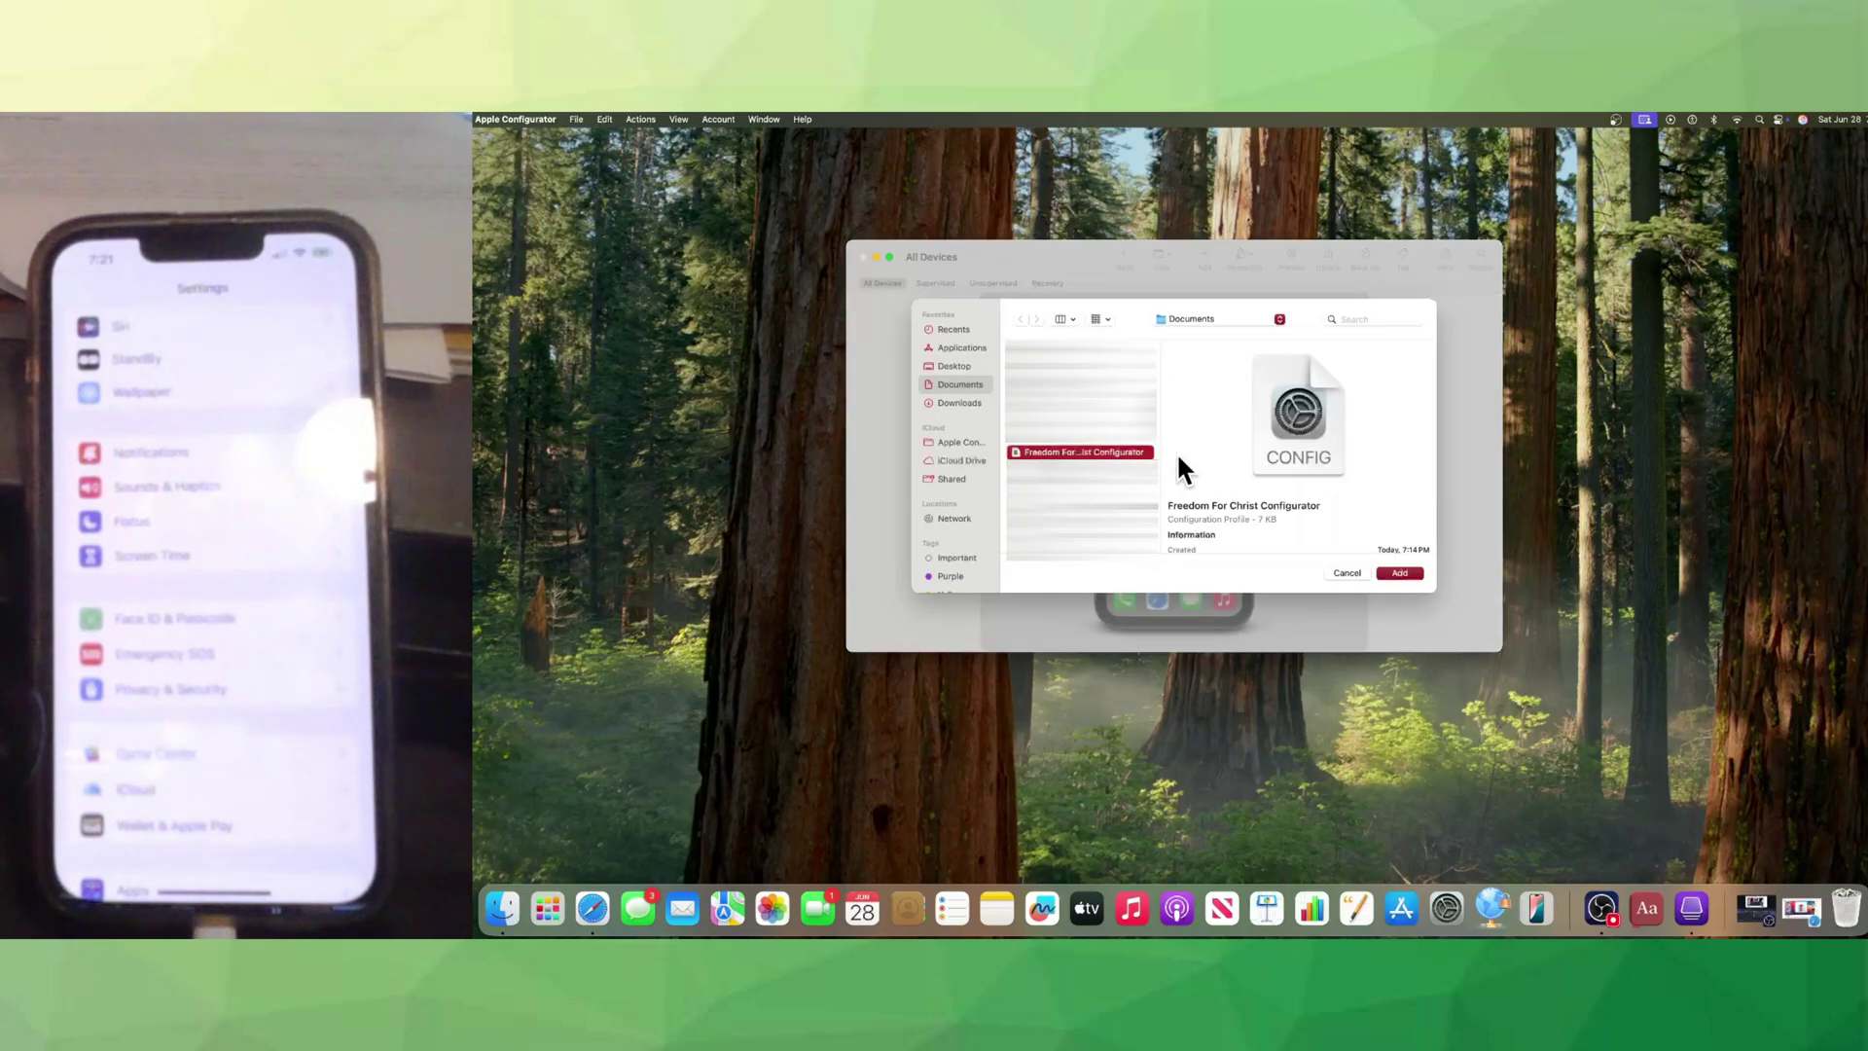
{"action": "left_click", "coordinate": [1401, 572]}
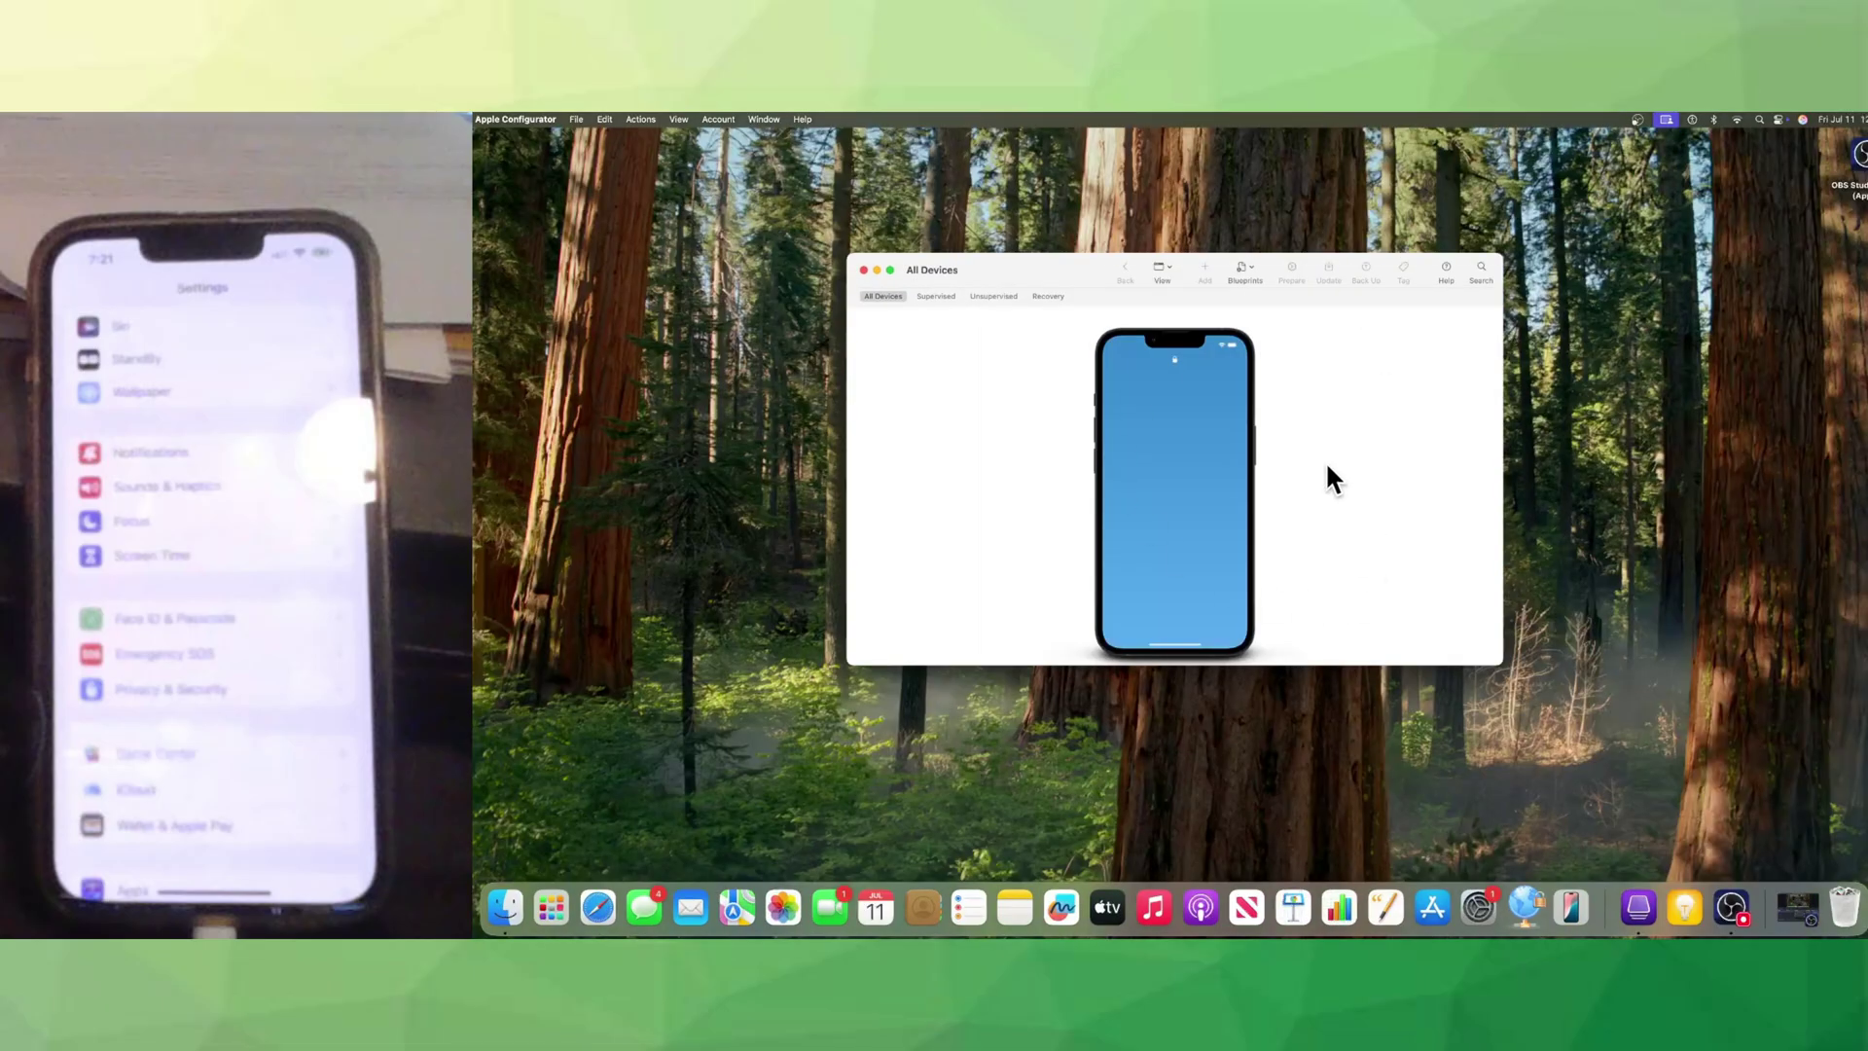